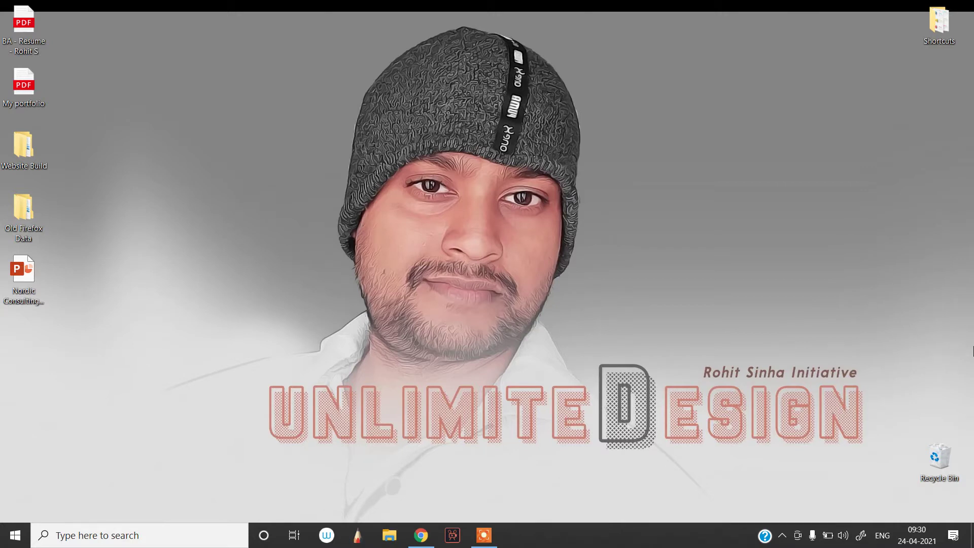
Step: Launch Adobe XD in a maximized window and start a new Web 1920 design (1920 × 1080 px)
click(78, 535)
text(adobe xd)
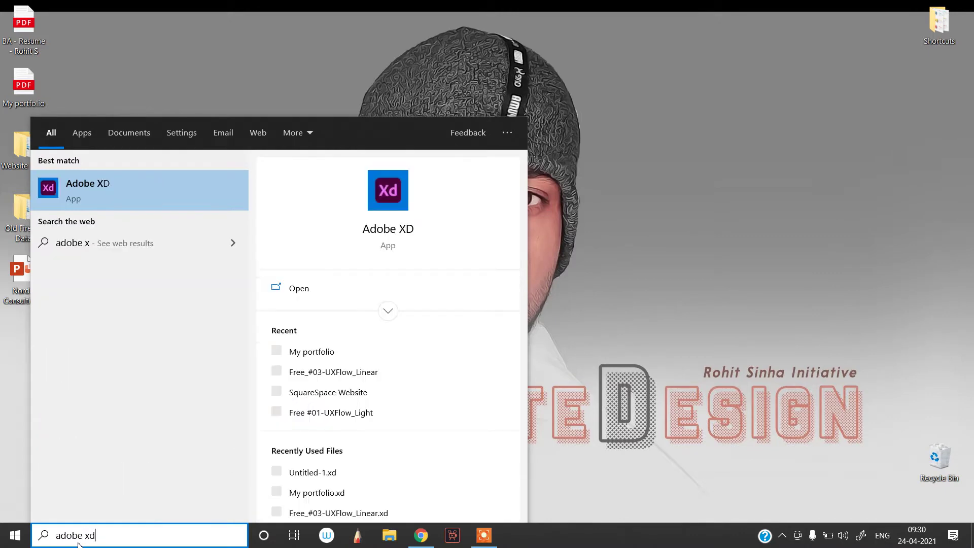
key(Return)
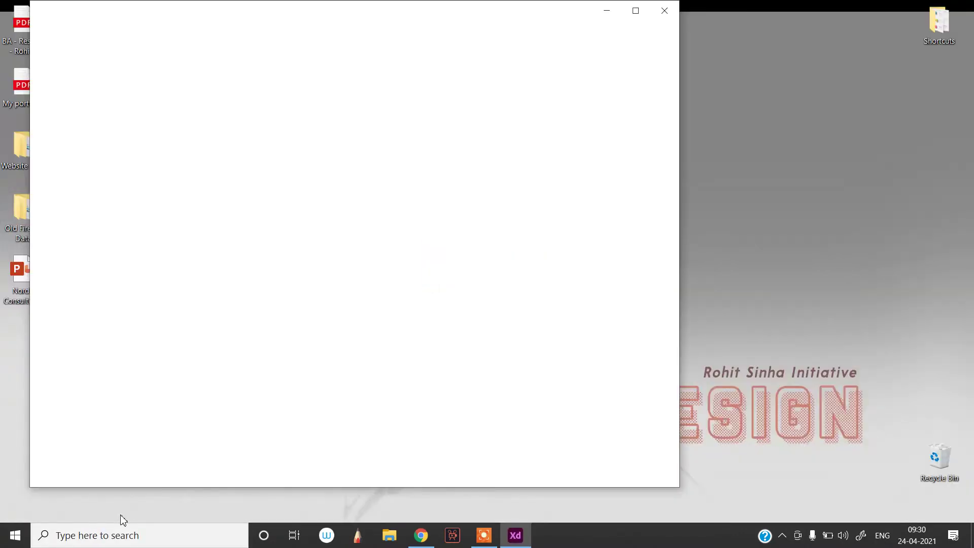
click(636, 11)
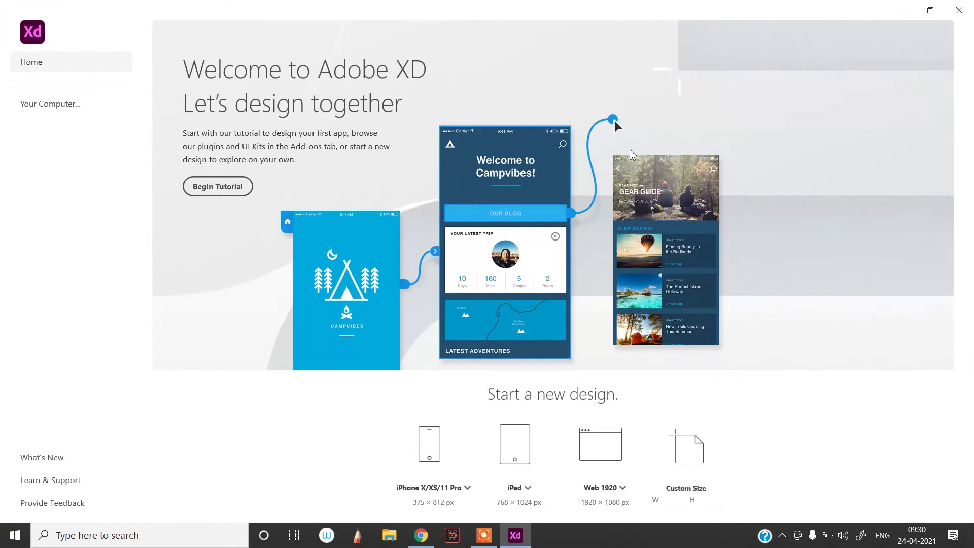
click(600, 454)
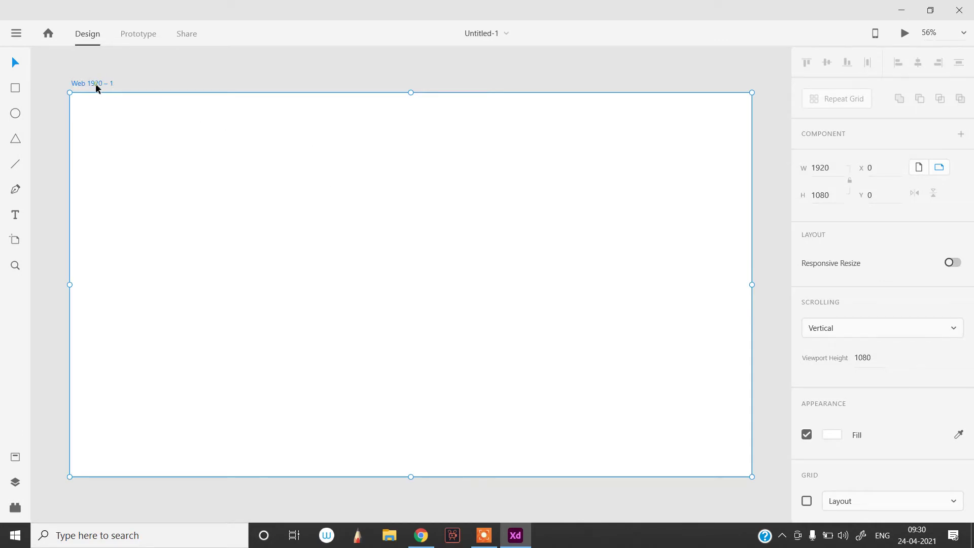
Step: Rename the artboard as "E-commerce Landing Page"
double_click(95, 83)
text(E-c)
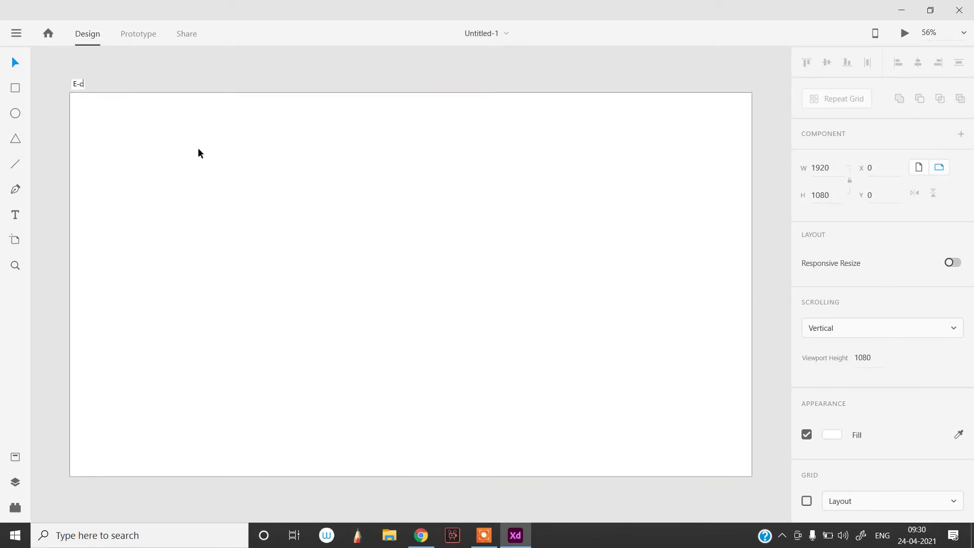
text(ommerce Landing Page)
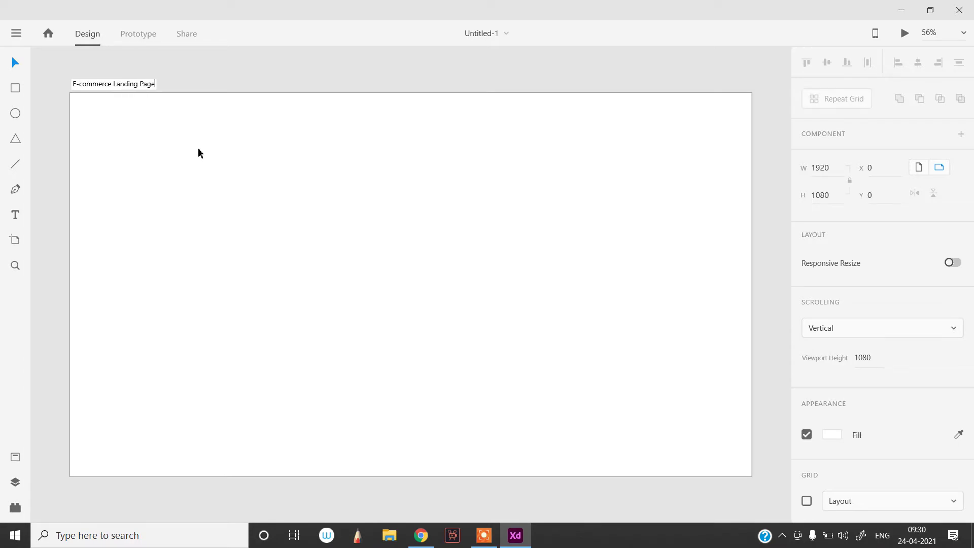
key(Return)
click(232, 65)
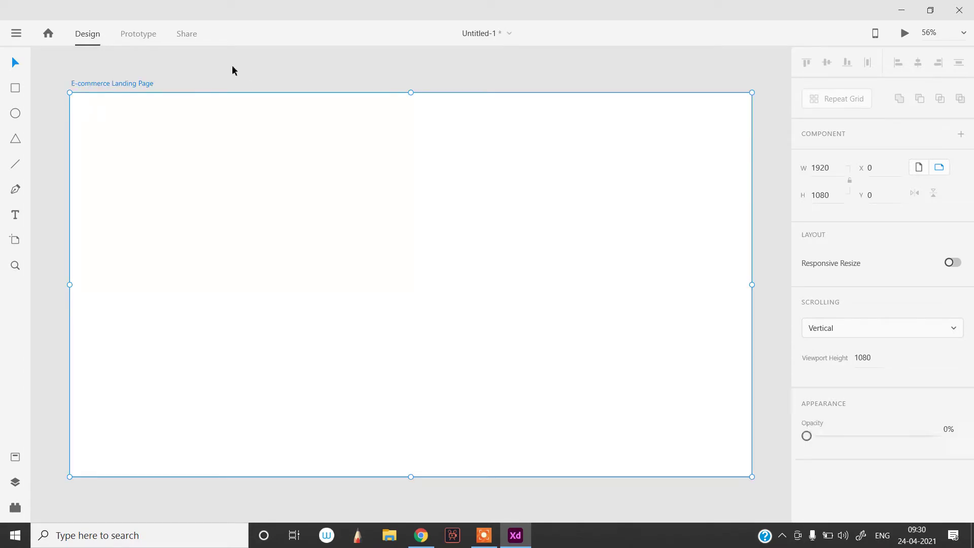
Step: Draw a rectangle and stretch it to cover the whole artboard at 1920 × 1080
click(15, 88)
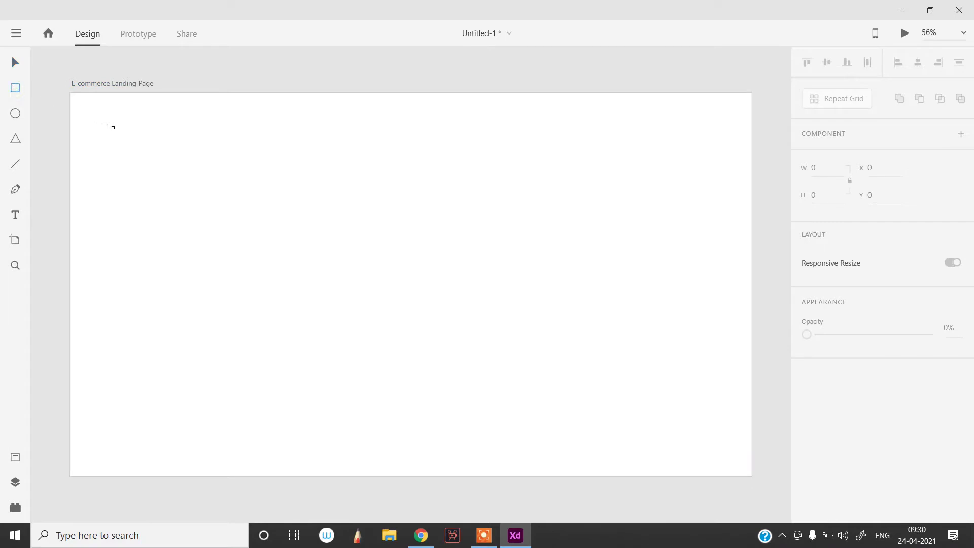
drag(104, 119, 460, 307)
click(13, 65)
drag(212, 165, 181, 139)
drag(427, 280, 751, 475)
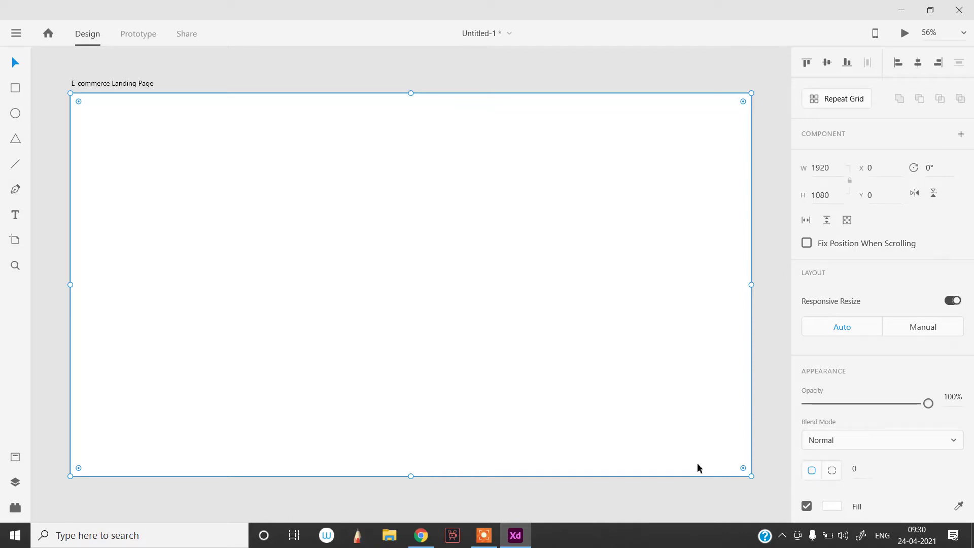
Step: Remove the background rectangle's border and set its fill to light grey #D5D5D5
scroll(857, 446, down, 4)
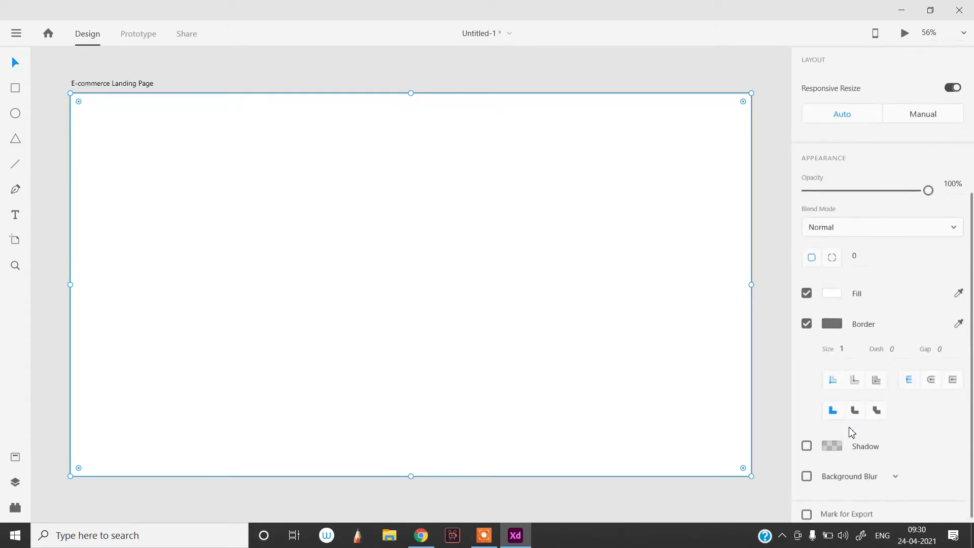
click(807, 324)
click(831, 377)
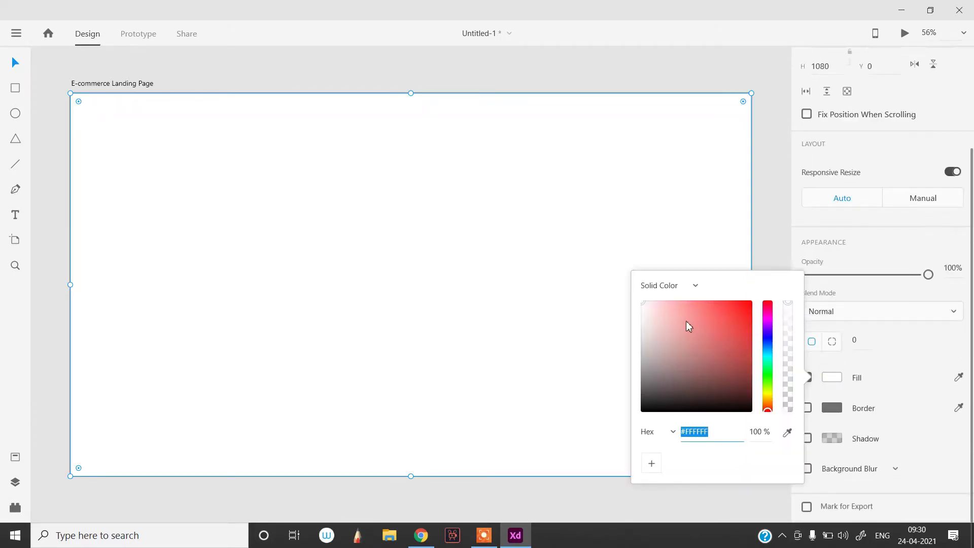
mouse_move(687, 324)
mouse_down()
mouse_move(648, 311)
mouse_move(643, 324)
mouse_up()
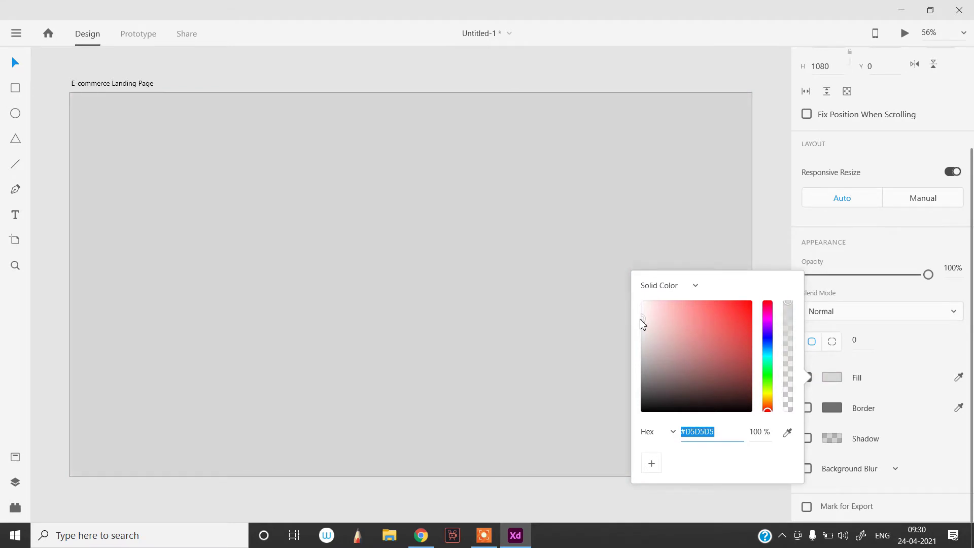
click(476, 243)
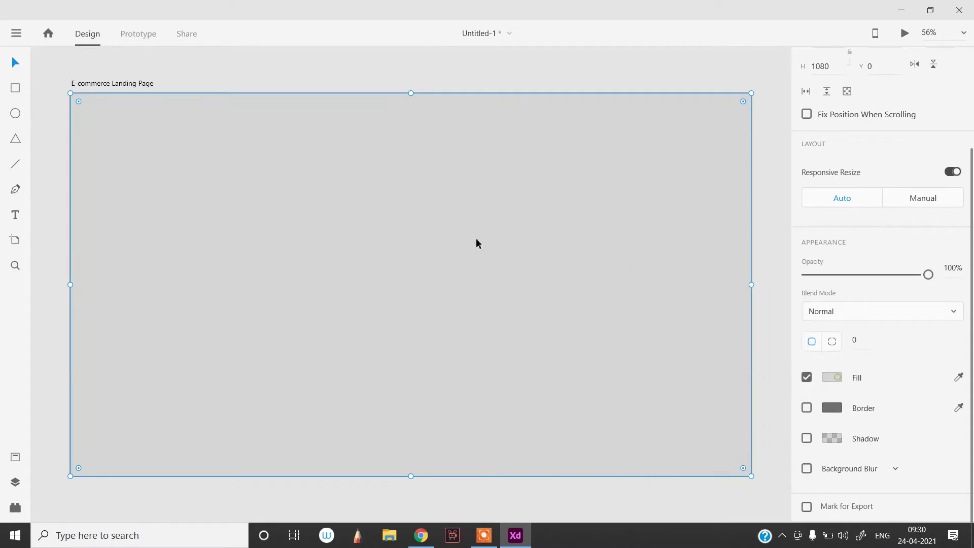
Step: Add the text "EasyShopping", enlarge it to about size 41 and place it in the artboard's upper-left corner
click(16, 215)
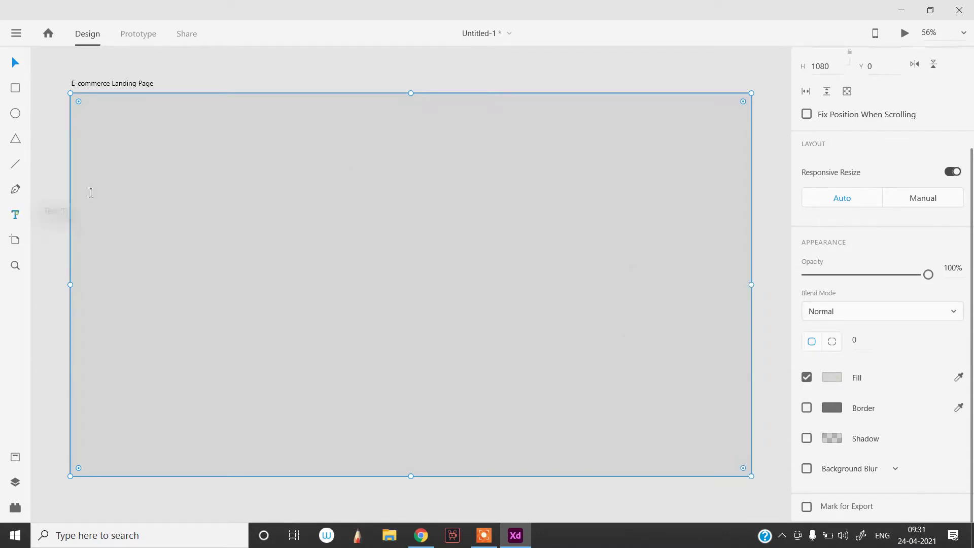
click(216, 162)
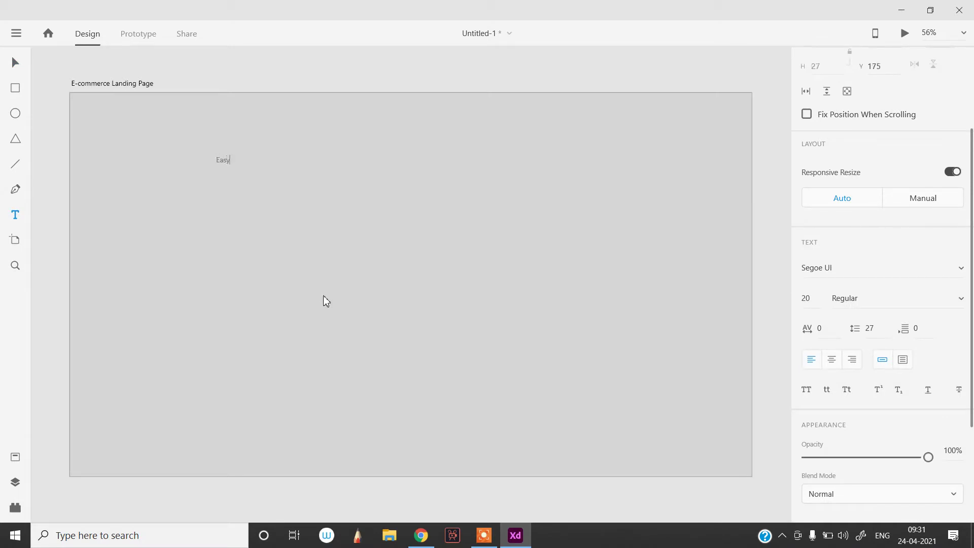
text(EasyShopping)
click(16, 63)
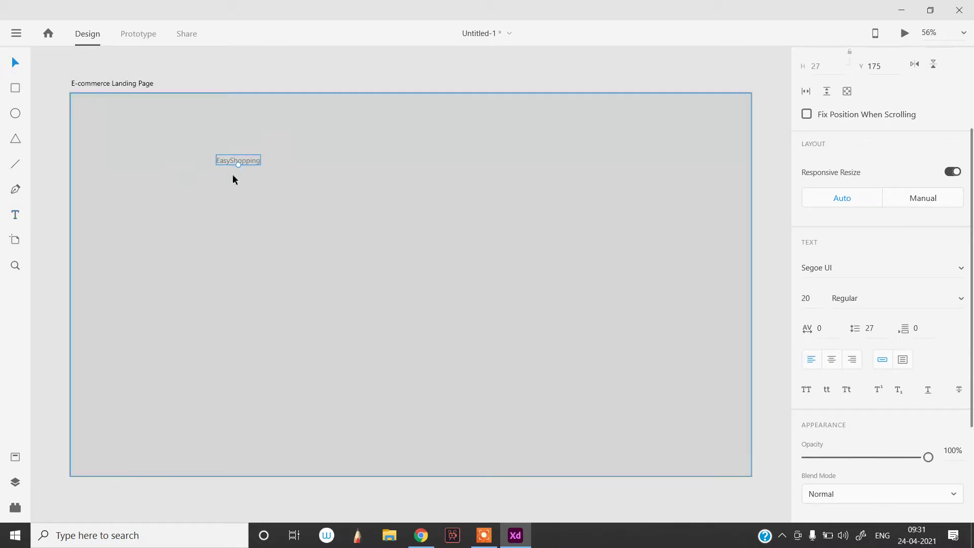
drag(239, 168, 143, 122)
Step: Make the "EasyShopping" logo text white (#FFFFFF) and bold
double_click(143, 122)
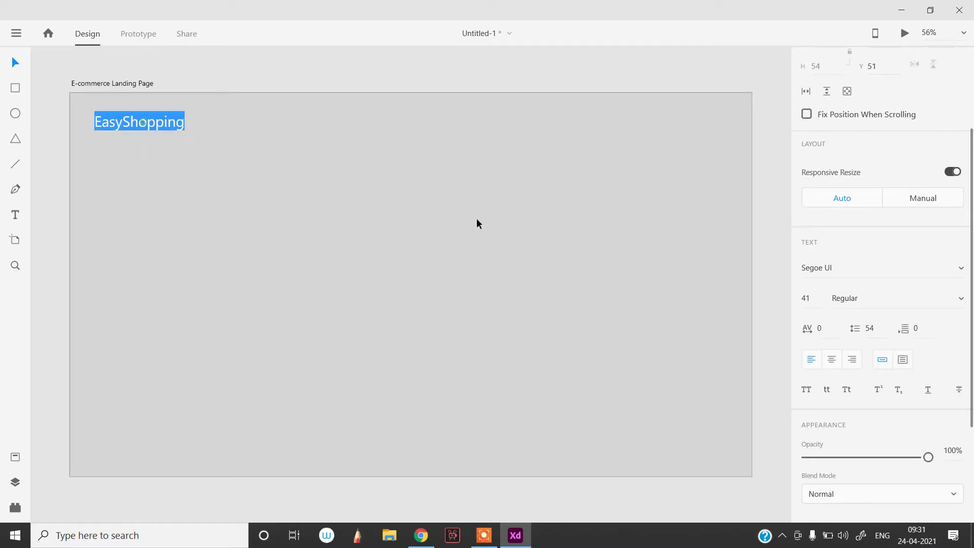
scroll(878, 397, down, 3)
click(831, 376)
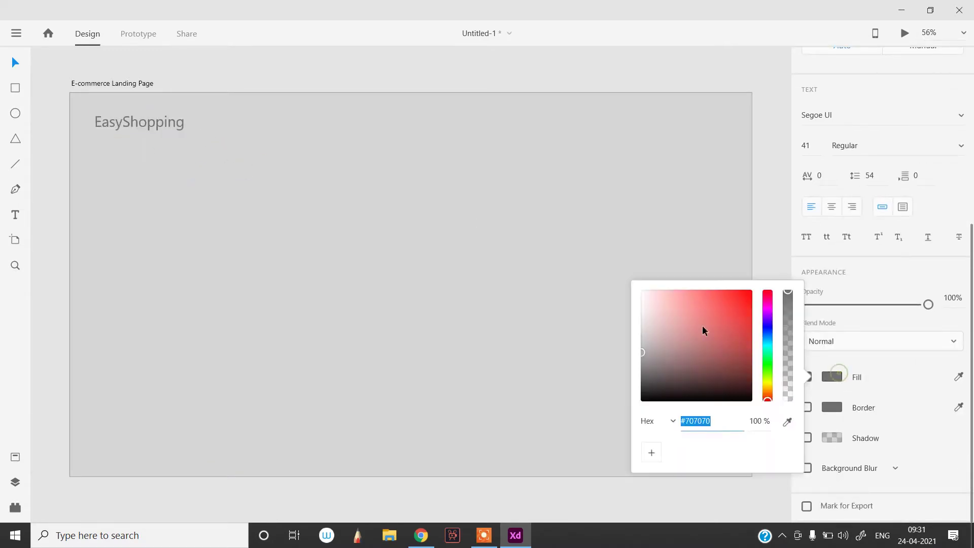
drag(702, 330, 623, 284)
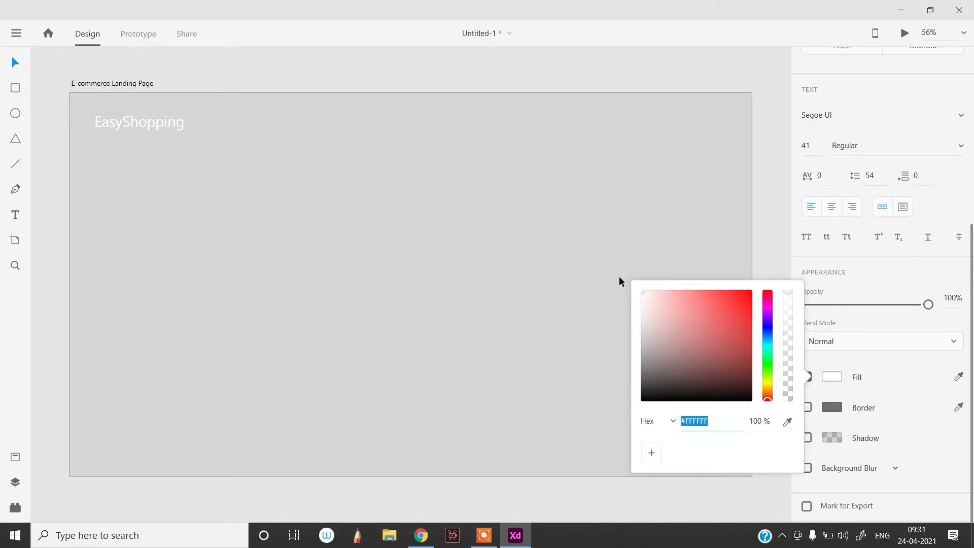
click(828, 380)
click(828, 381)
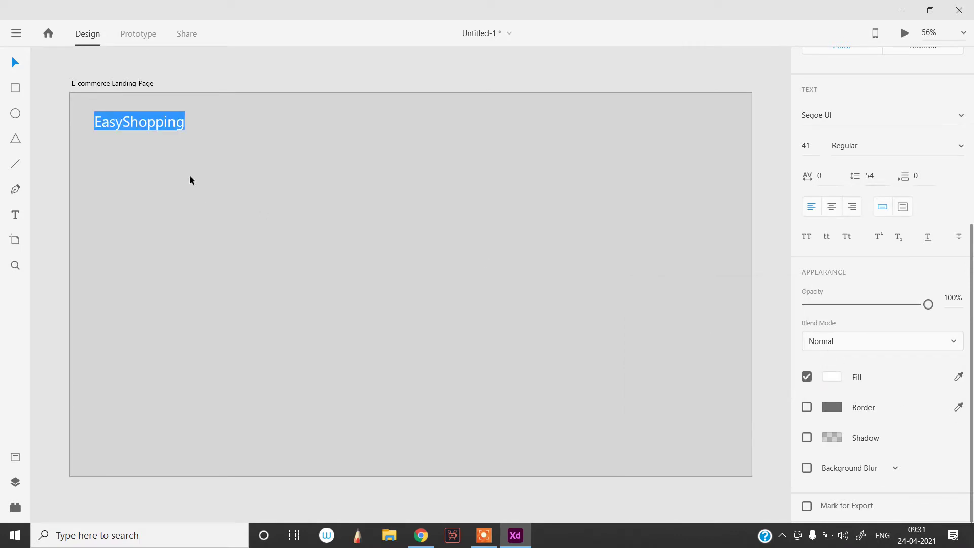
key(ctrl+b)
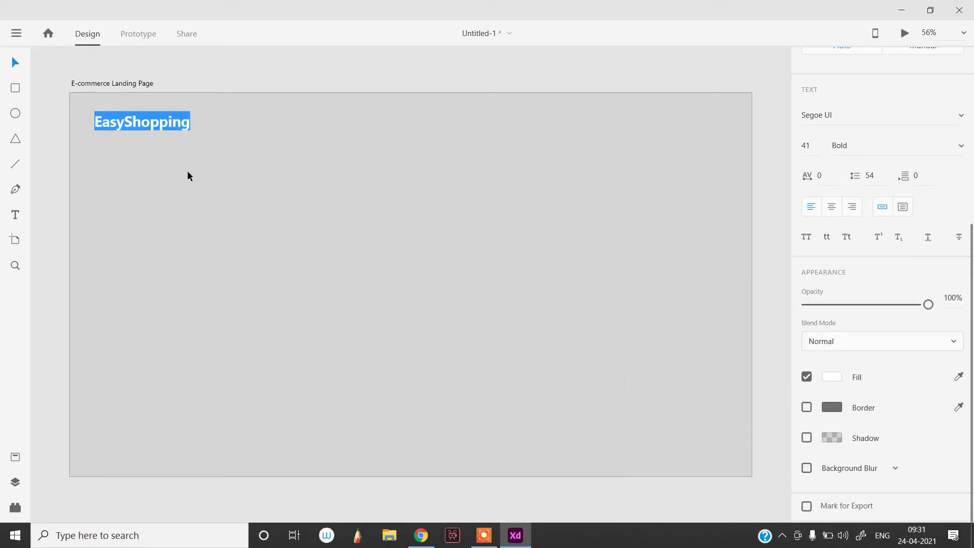
click(175, 162)
Step: Duplicate the logo text as a navigation line reading "Home Products Cart Contact", at about size 25 near the artboard's upper-right corner
drag(161, 123, 301, 168)
double_click(301, 167)
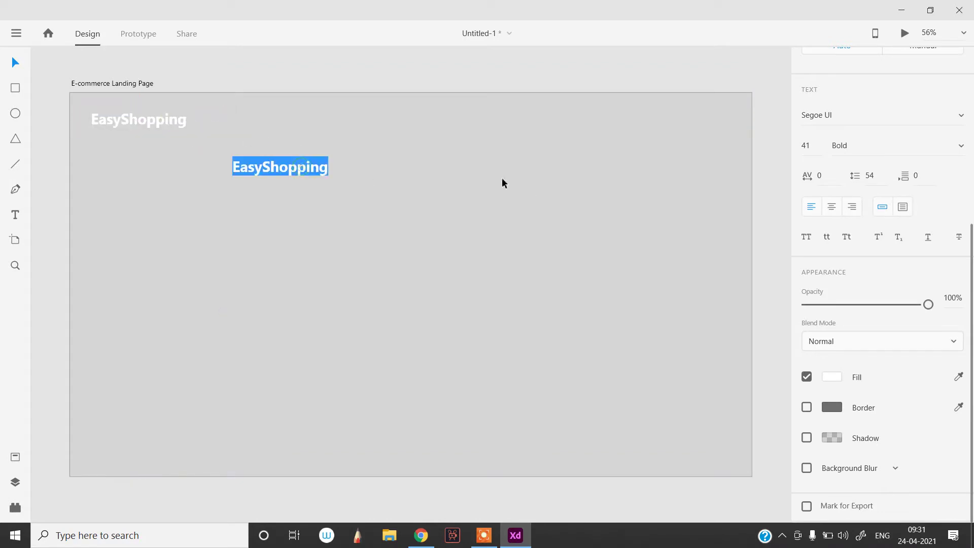
text(Home)
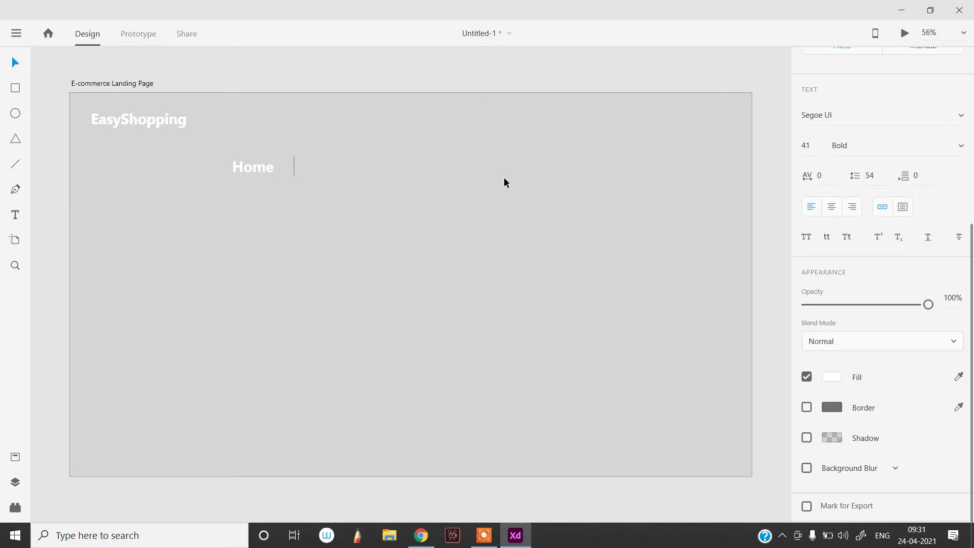
text(Products     Cart    )
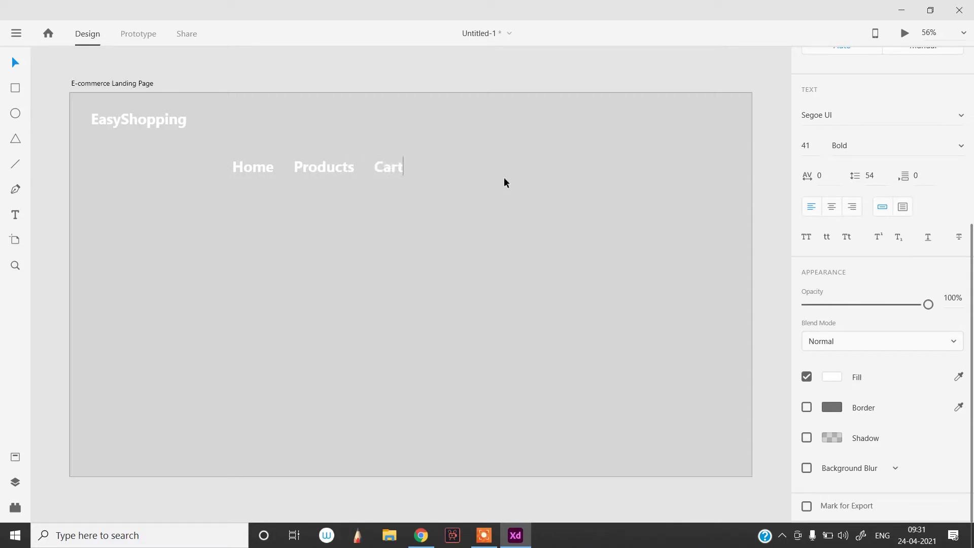
text( Contact)
key(Escape)
drag(358, 175, 617, 128)
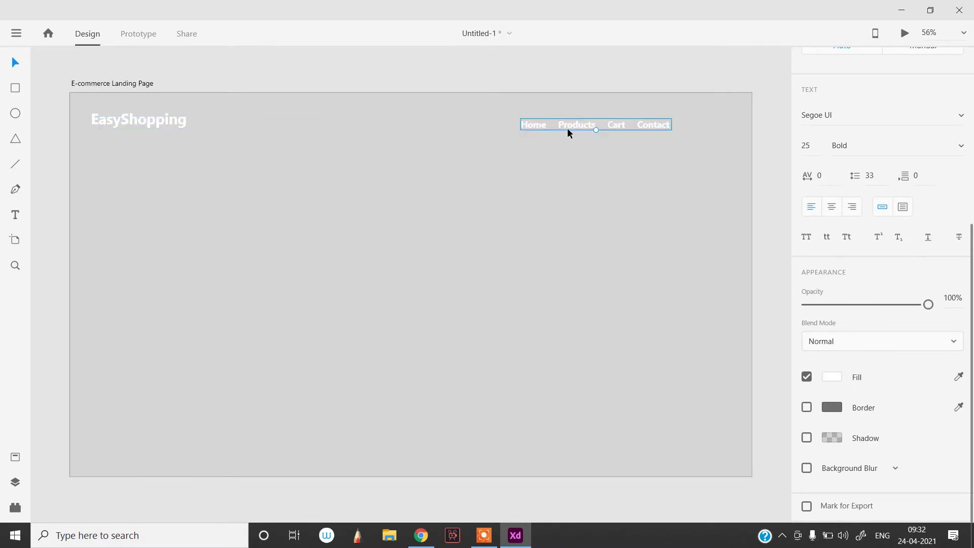
Step: Set the fill of the word "Home" in the navigation line to black (#000000)
double_click(541, 128)
drag(547, 125, 510, 120)
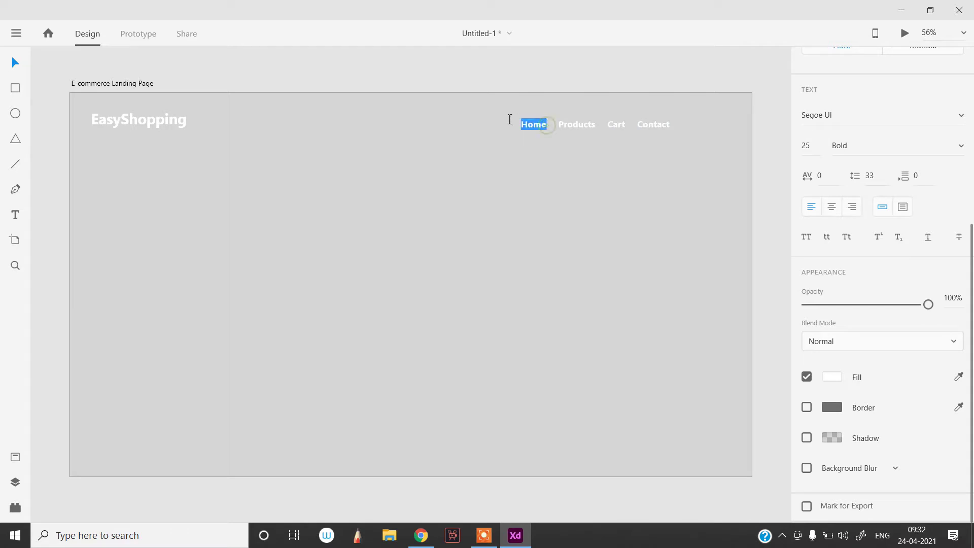
click(827, 376)
drag(696, 332, 592, 414)
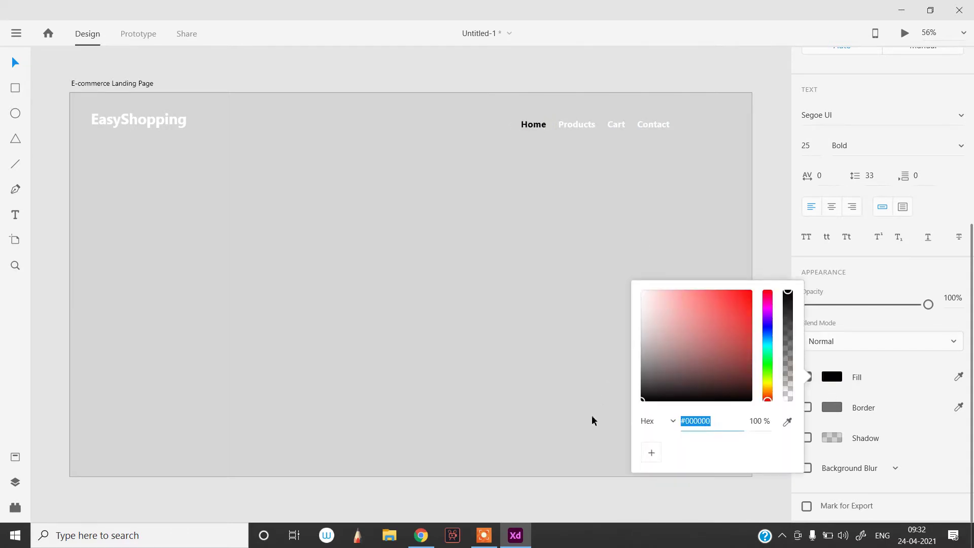
click(19, 65)
Step: Draw a horizontal line just beneath "Home" with border size 3 and 100% opacity
click(19, 168)
scroll(554, 120, up, 6)
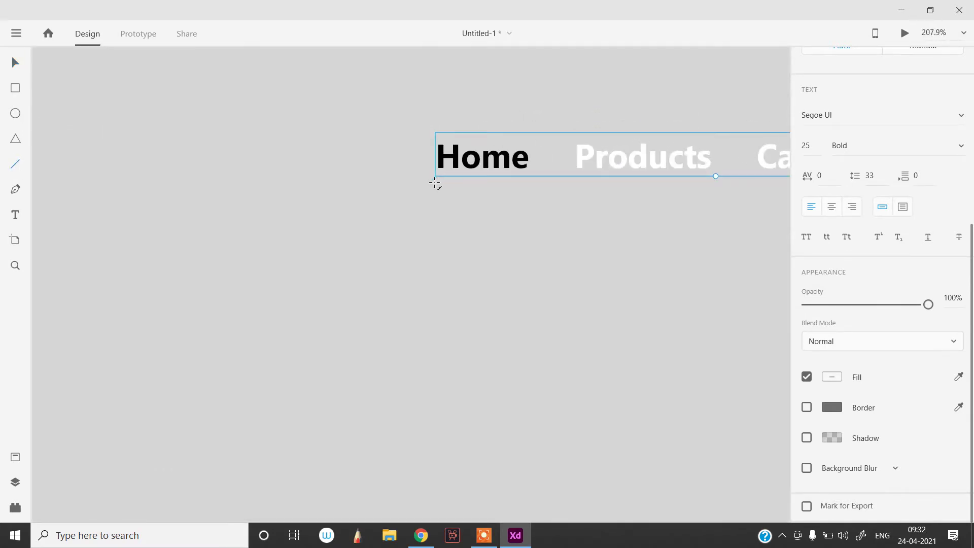
drag(432, 180, 531, 180)
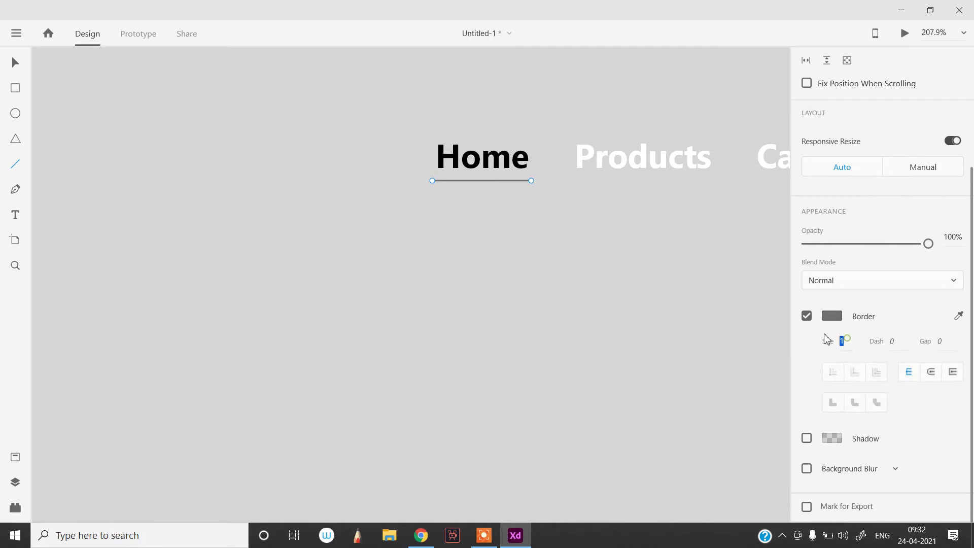
key(3)
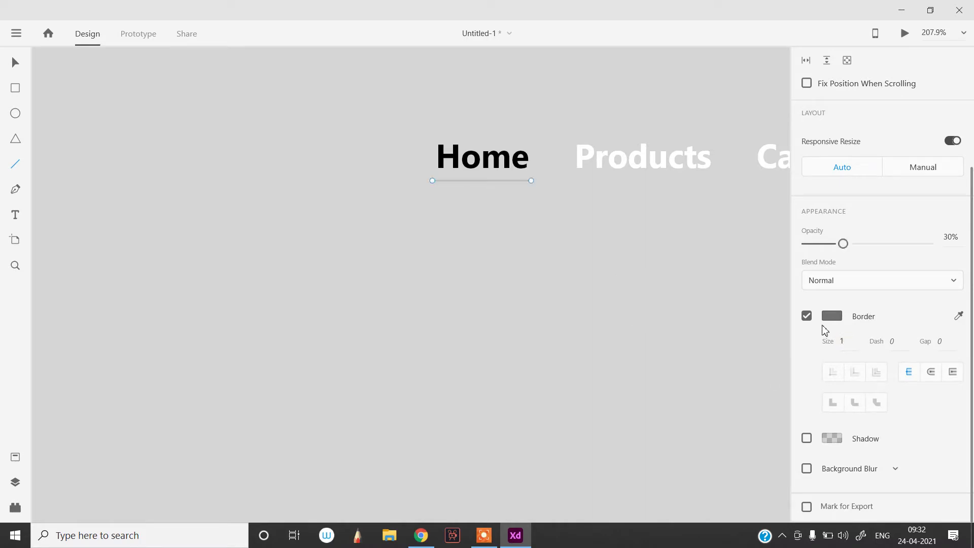
double_click(843, 341)
text(3)
key(Return)
drag(844, 244, 933, 245)
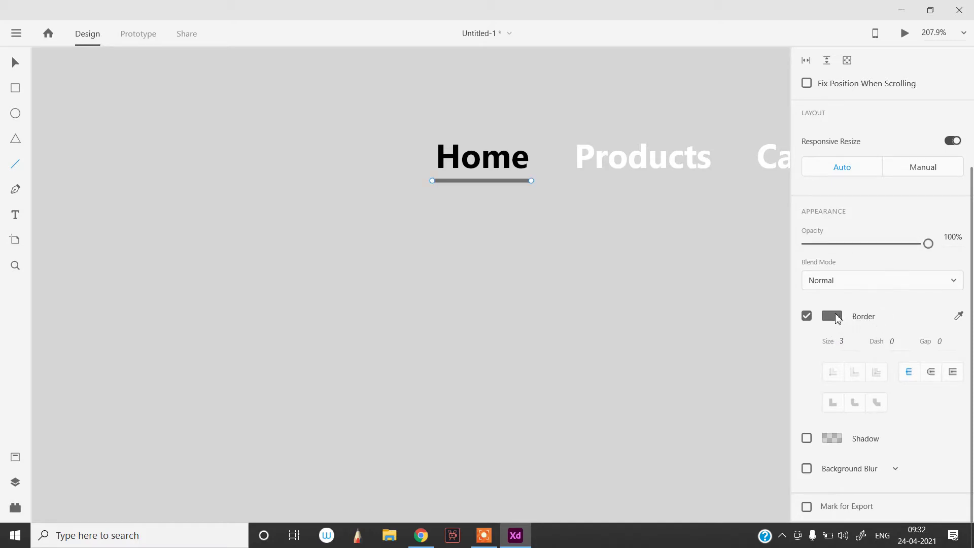
Step: Set the border colour of the line under "Home" to black (#000000)
click(832, 316)
click(665, 297)
drag(652, 323, 633, 346)
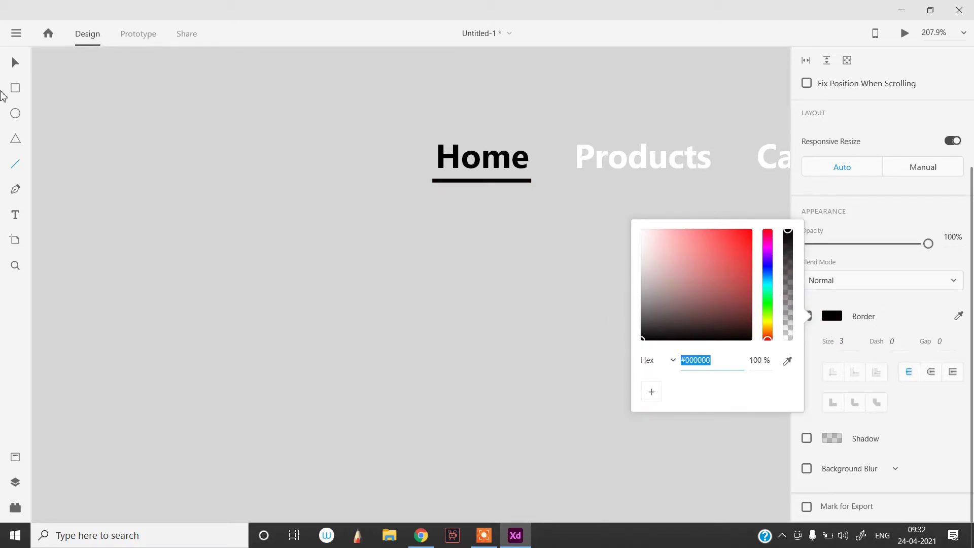
click(17, 64)
Step: Draw a circle about 74 px in diameter in the empty area below the navigation line, with border size 3
scroll(275, 202, down, 2)
ctrl+scroll(275, 207, down, 2)
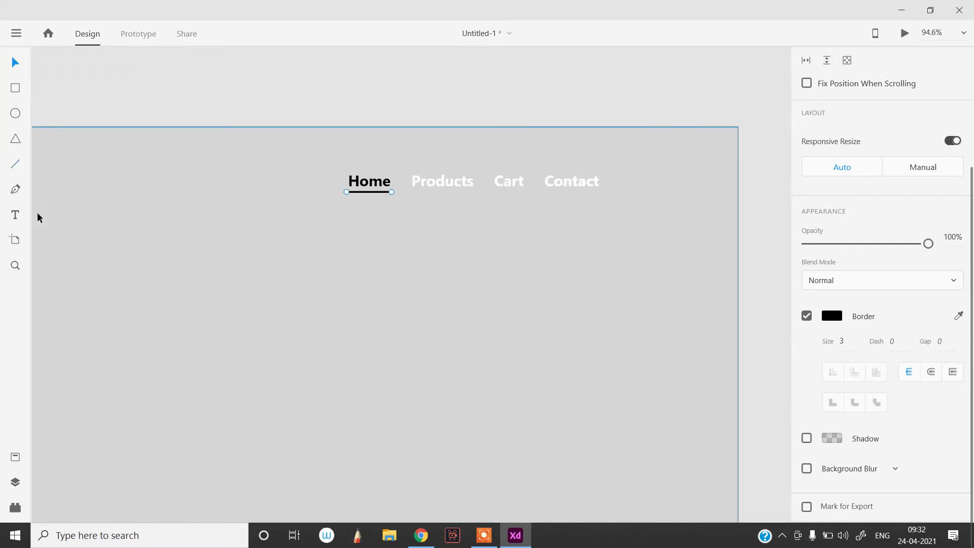
click(16, 113)
drag(200, 261, 249, 315)
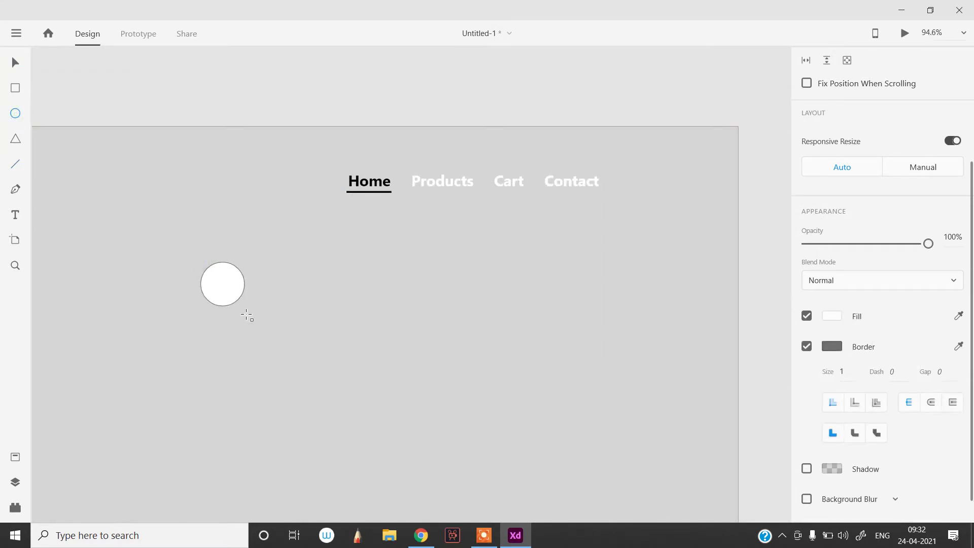
drag(847, 371, 826, 370)
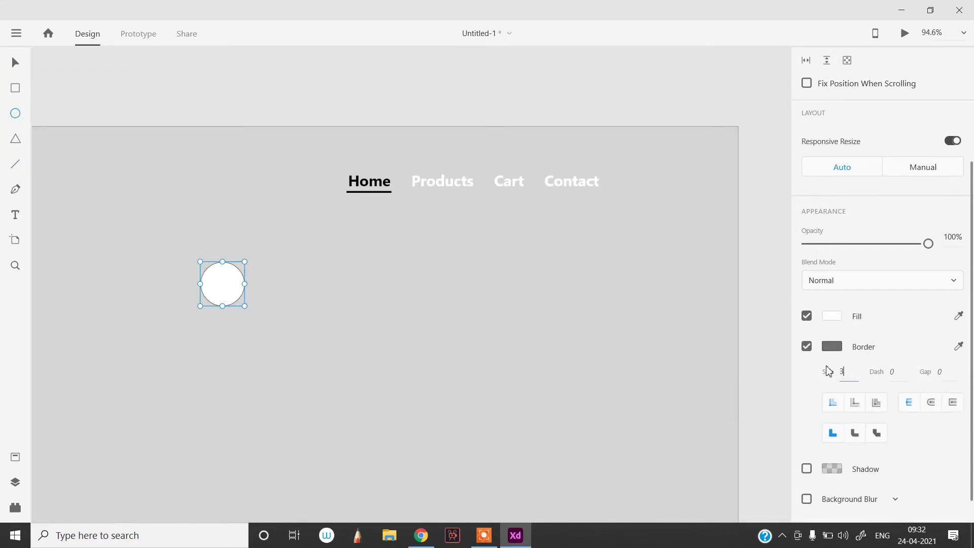
key(Tab)
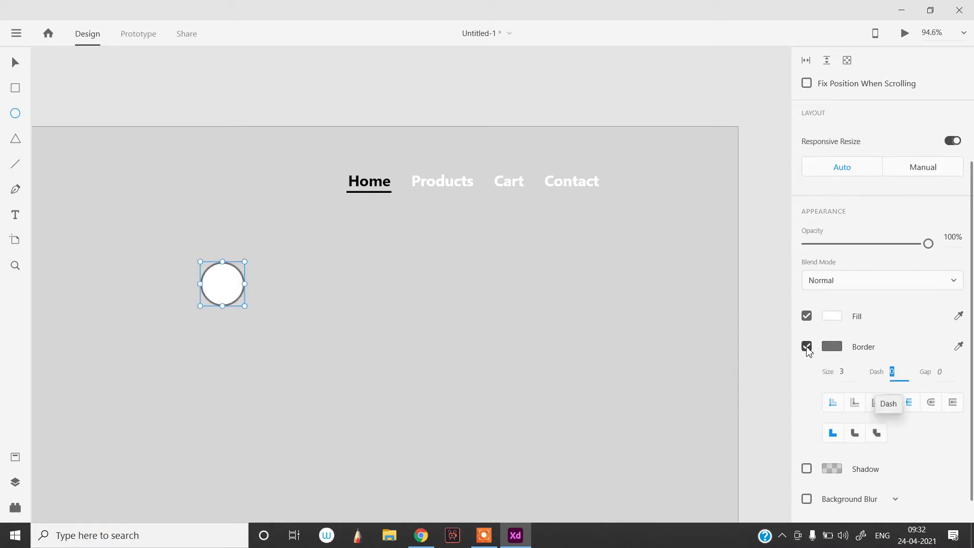
Step: Turn off the circle's fill and set its border colour to white (#FFFFFF)
click(807, 347)
click(806, 407)
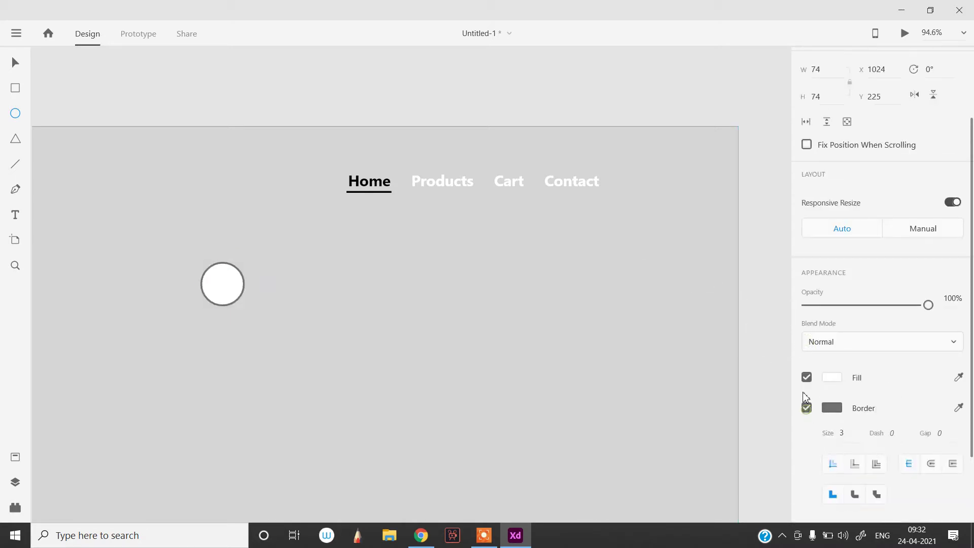
click(806, 377)
click(832, 407)
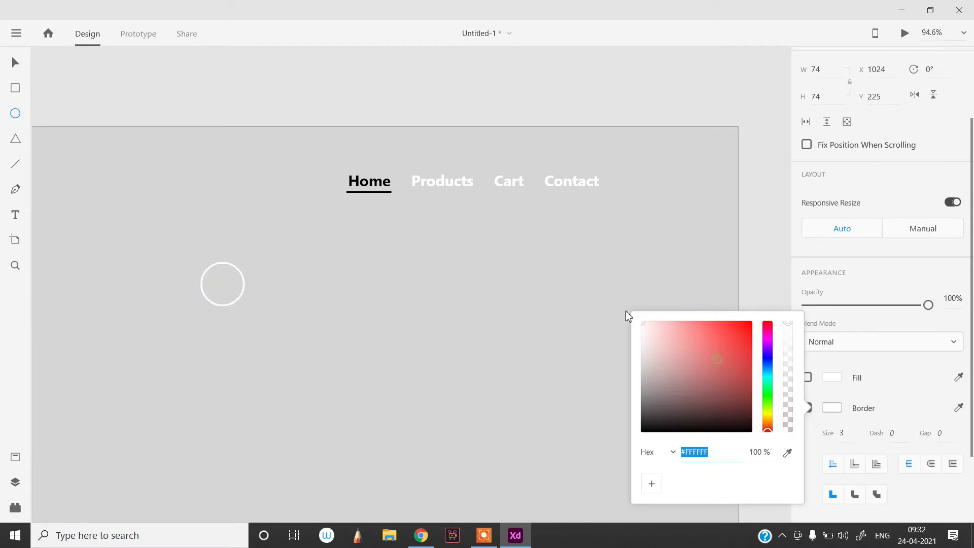
click(16, 63)
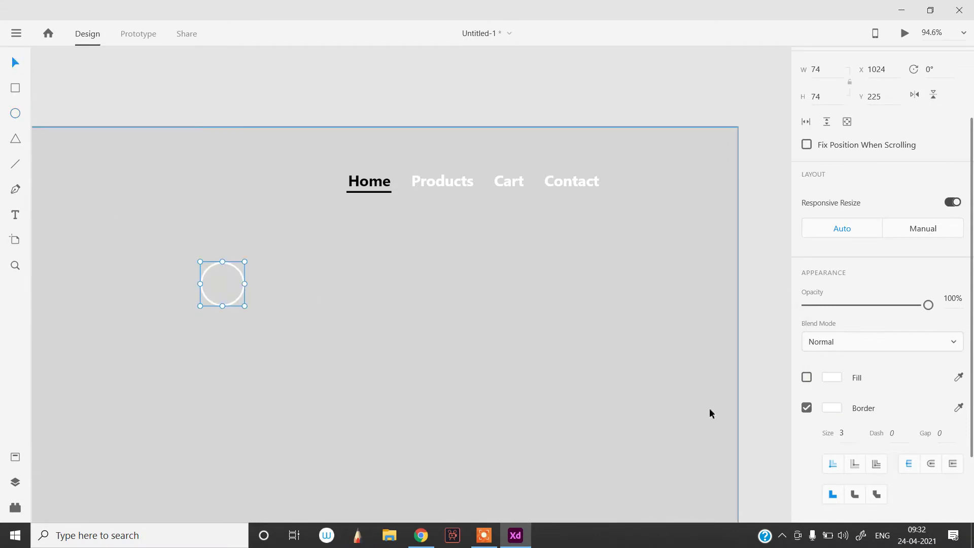
Step: Draw a diagonal handle line, about 31 px wide and 23 px high, from the circle's lower-right edge with border size 3
click(15, 163)
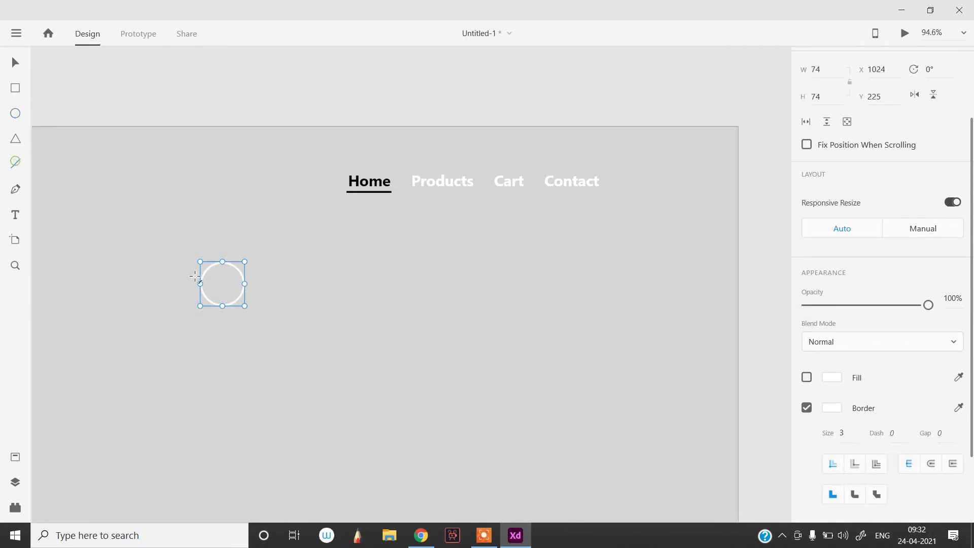
drag(239, 300, 257, 313)
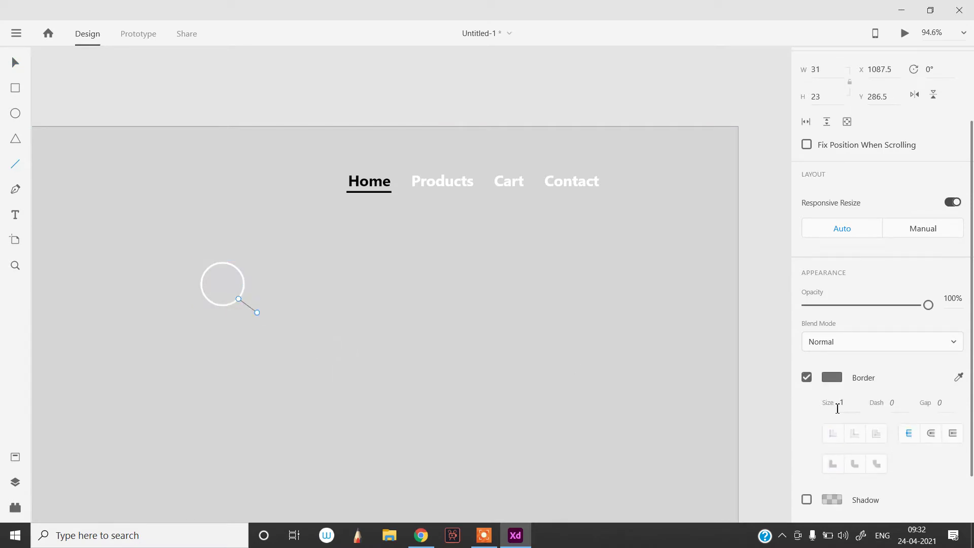
click(840, 403)
text(3)
Step: Set the border colour of the magnifier's handle line to white
click(832, 378)
drag(715, 354, 611, 411)
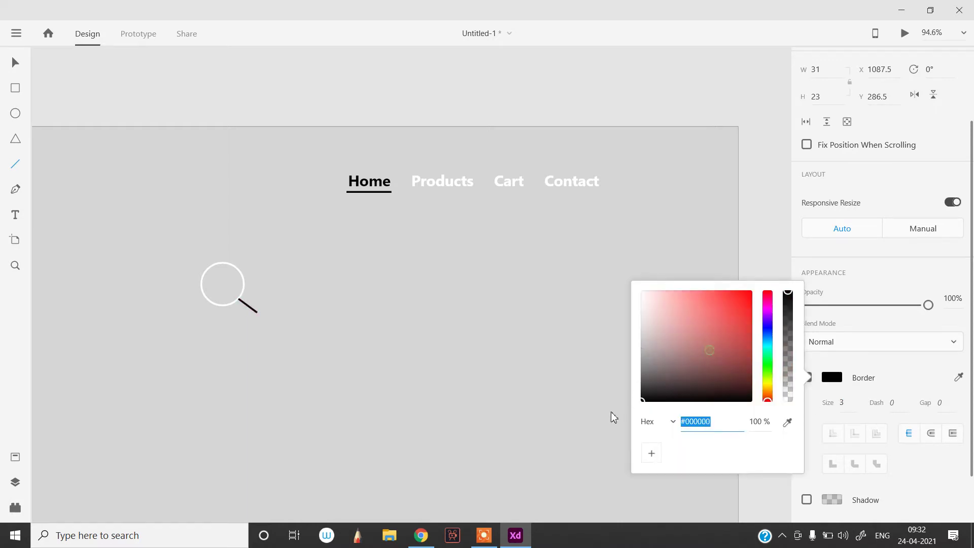
click(610, 411)
click(835, 377)
drag(720, 378, 602, 286)
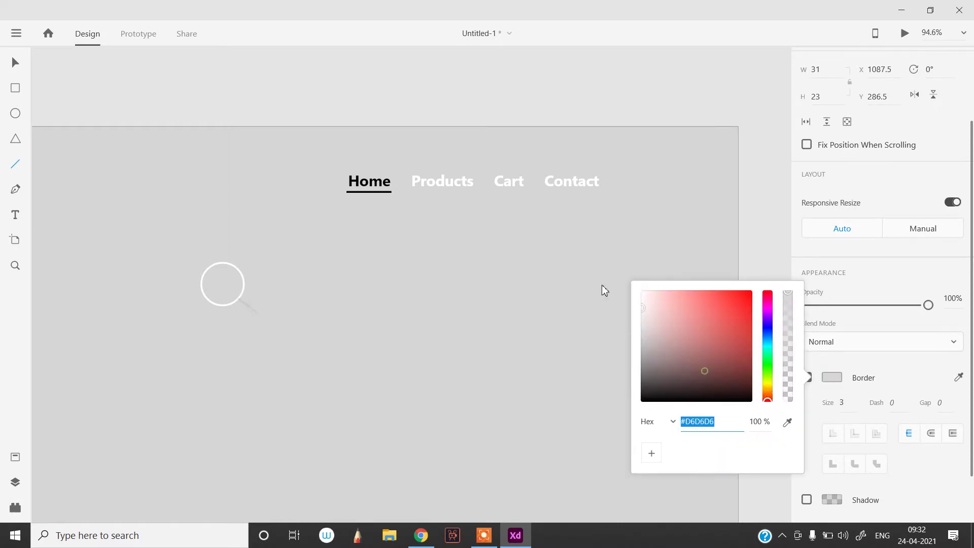
click(16, 62)
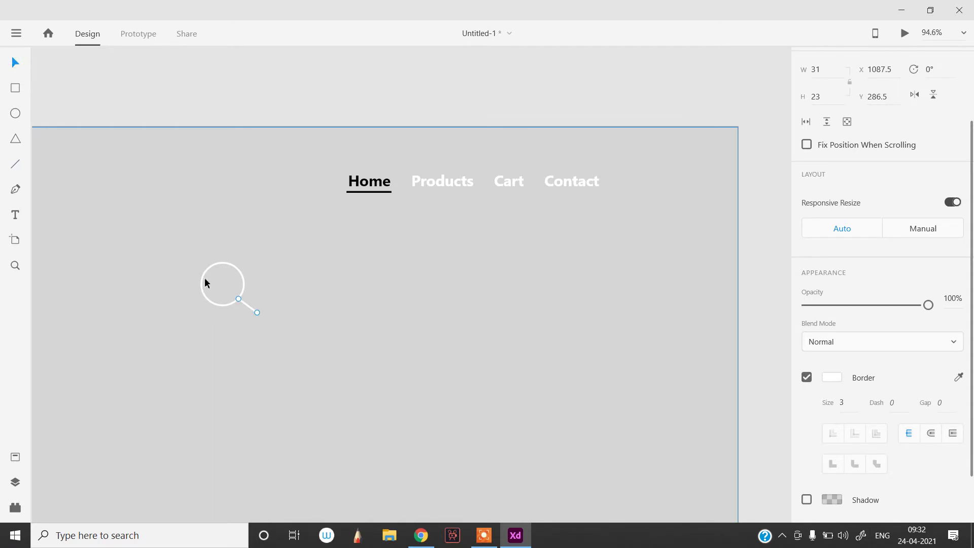
Step: Group the circle and handle into a search icon, shrink it to text height and place it just after "Contact"
click(203, 277)
shift+click(251, 310)
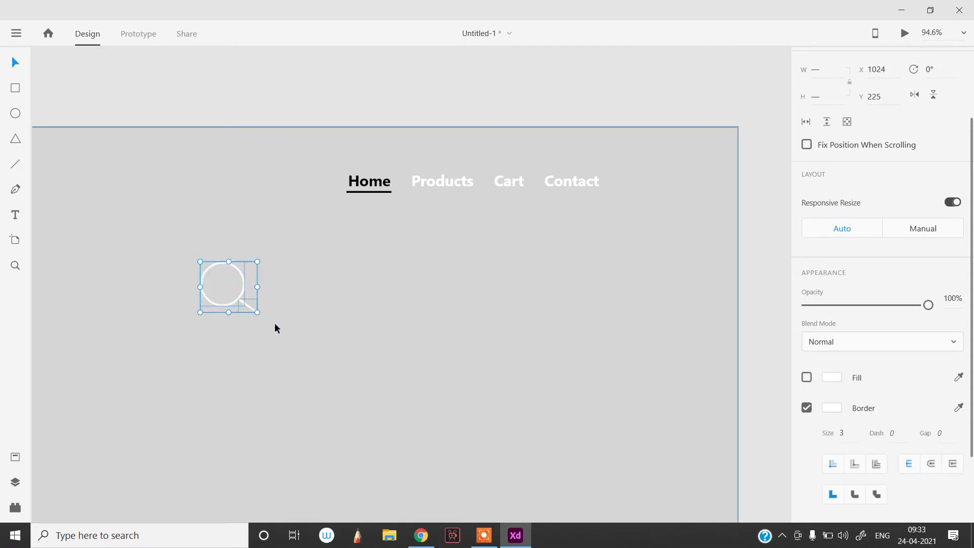
key(ctrl+g)
drag(257, 312, 644, 180)
Step: Group the navigation text with the search icon and nudge the group to about X 1268, Y 75
click(556, 183)
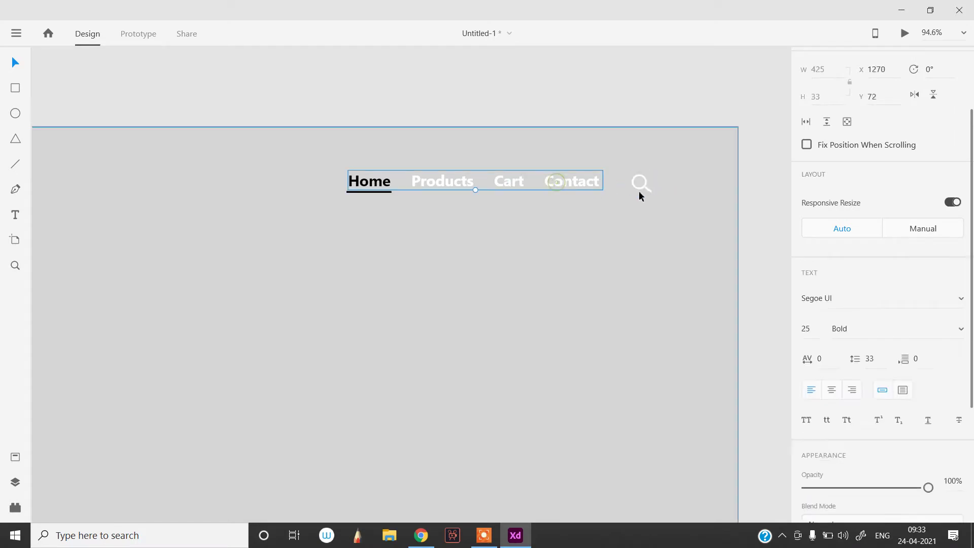
shift+click(637, 185)
scroll(583, 299, down, 3)
key(ctrl+g)
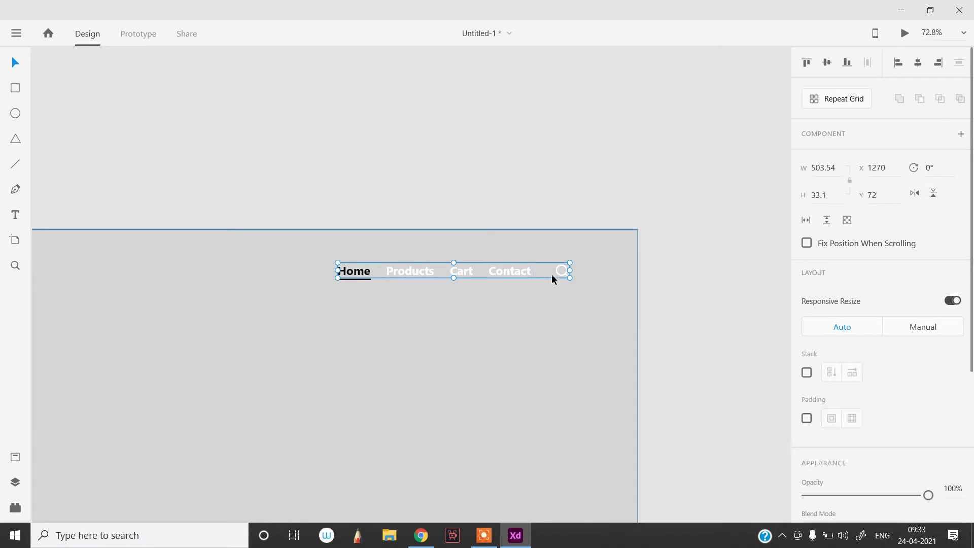
drag(518, 278, 516, 272)
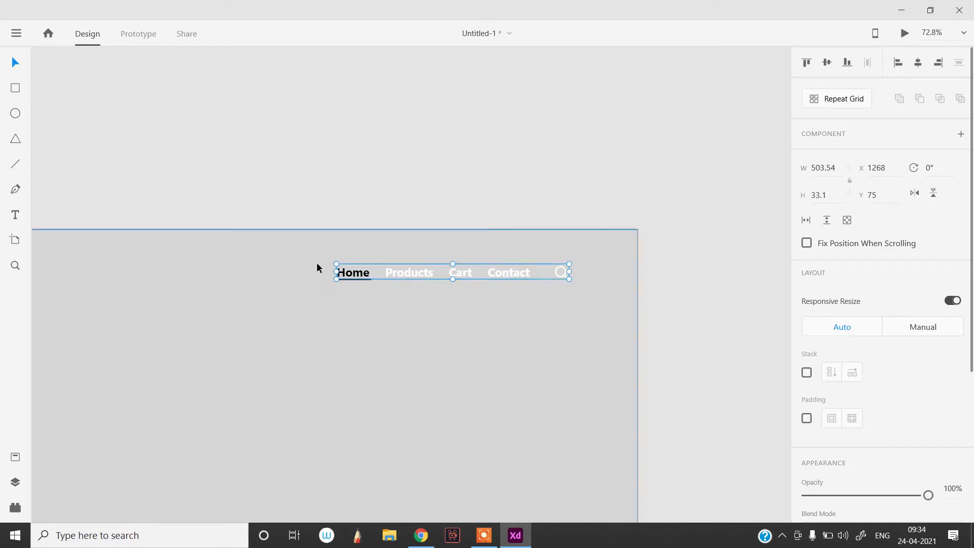
Step: Extend the line under "Home" at both ends to about 84 px wide
scroll(320, 268, up, 5)
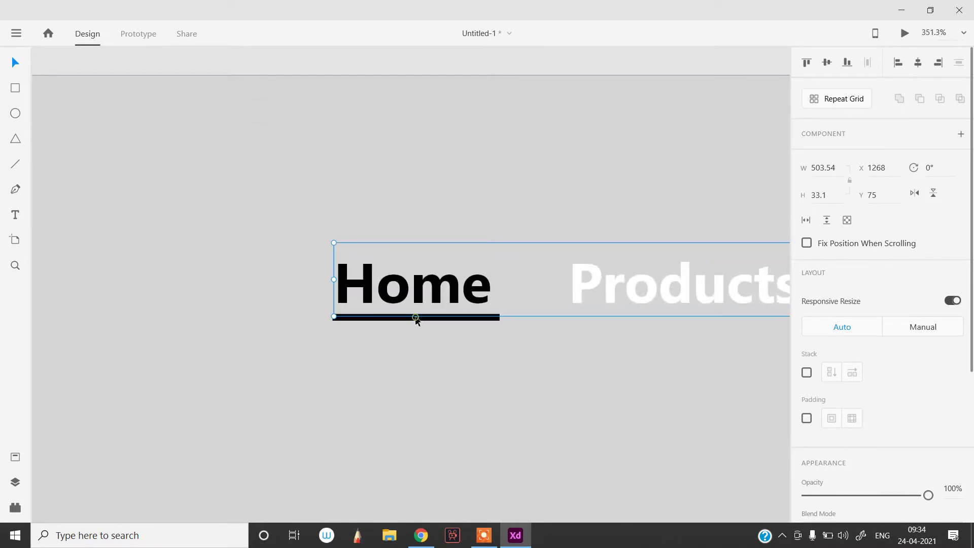
double_click(415, 318)
drag(333, 318, 319, 317)
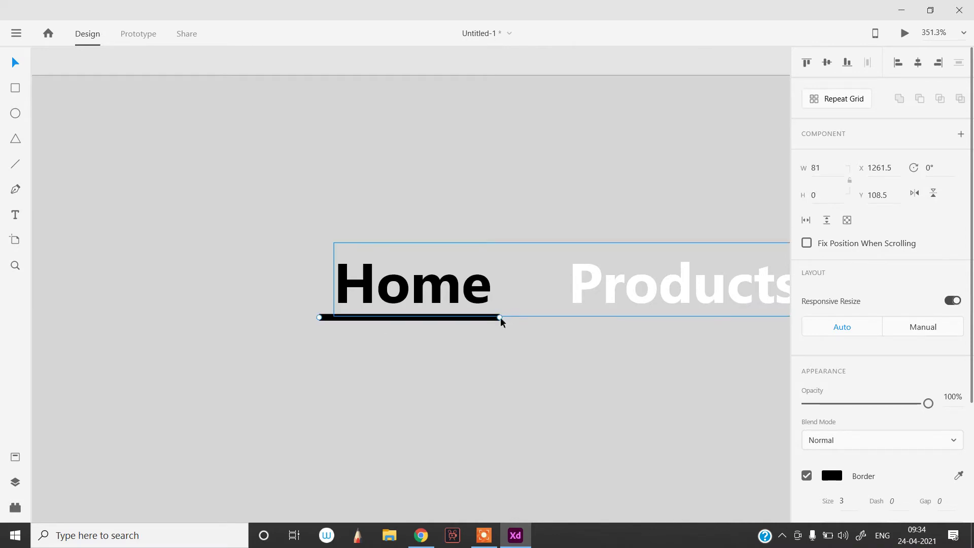
drag(500, 318, 506, 318)
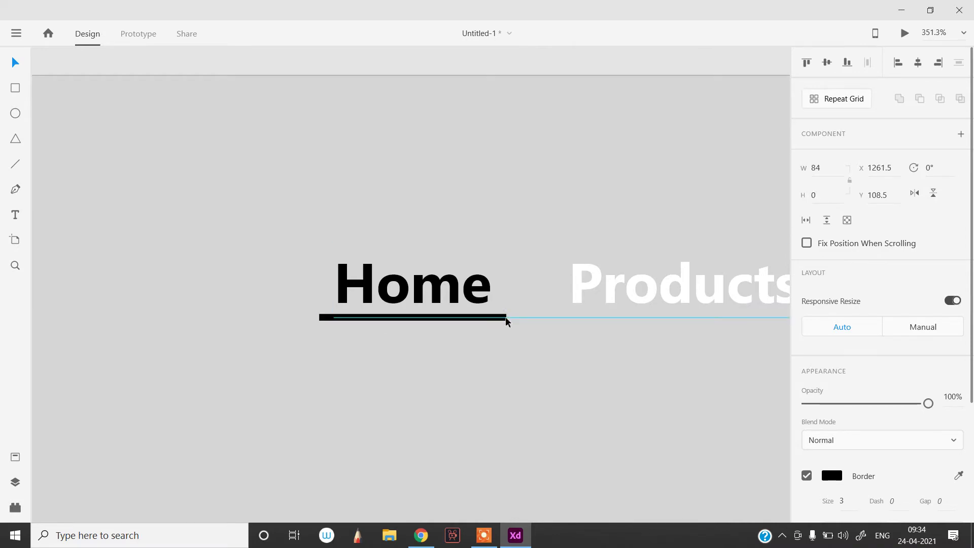
Step: Group the "Home" underline with the navigation text and search icon, and deselect the group
click(373, 278)
shift+click(319, 317)
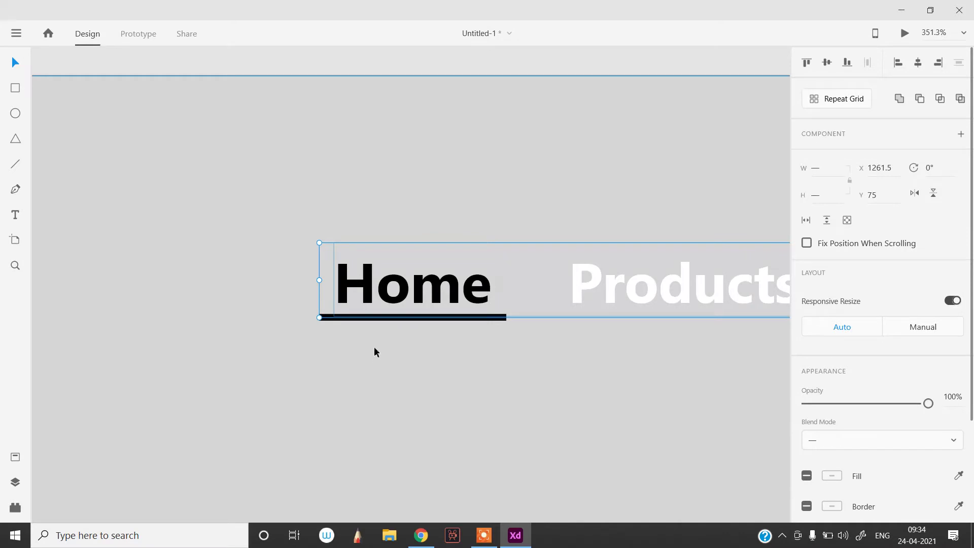
key(ctrl+g)
scroll(376, 345, down, 10)
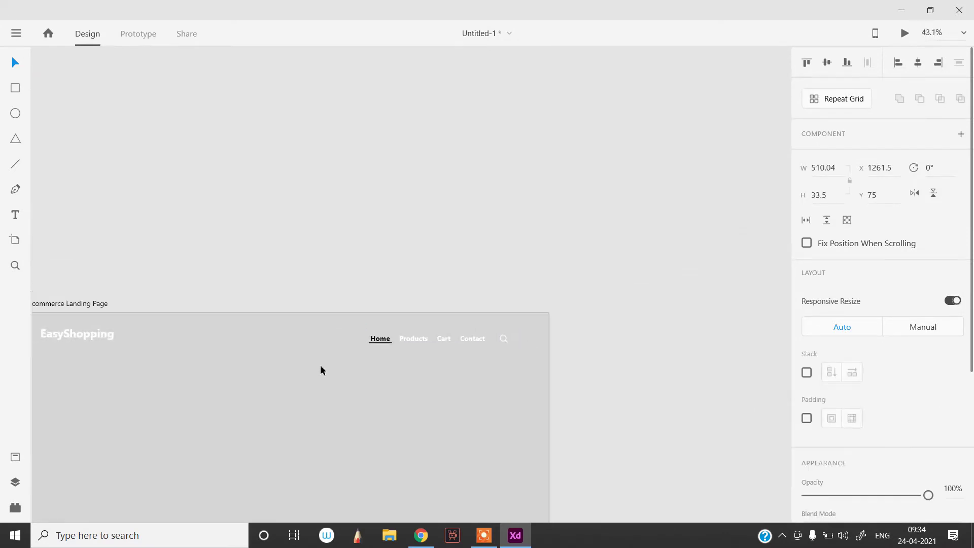
scroll(321, 365, left, 3)
scroll(367, 380, down, 5)
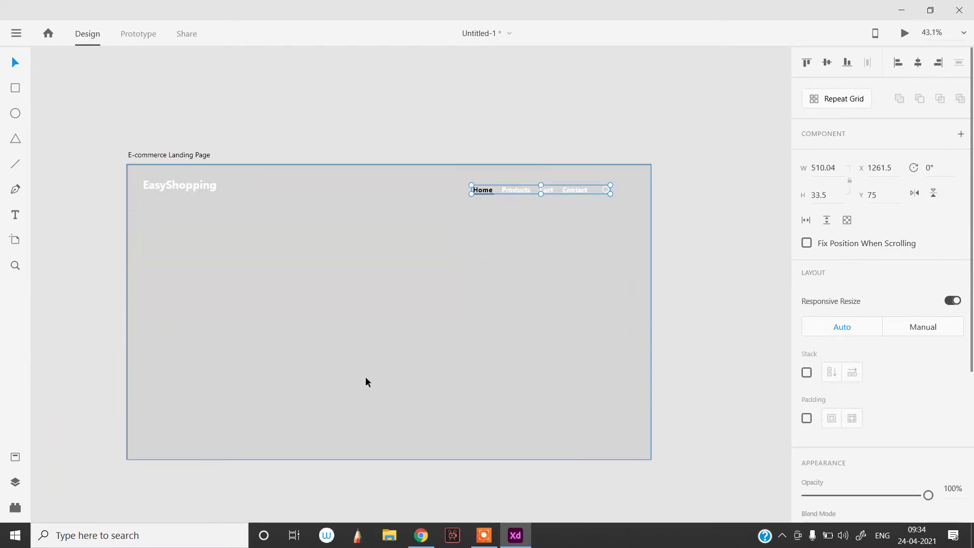
scroll(365, 377, up, 2)
scroll(361, 372, left, 1)
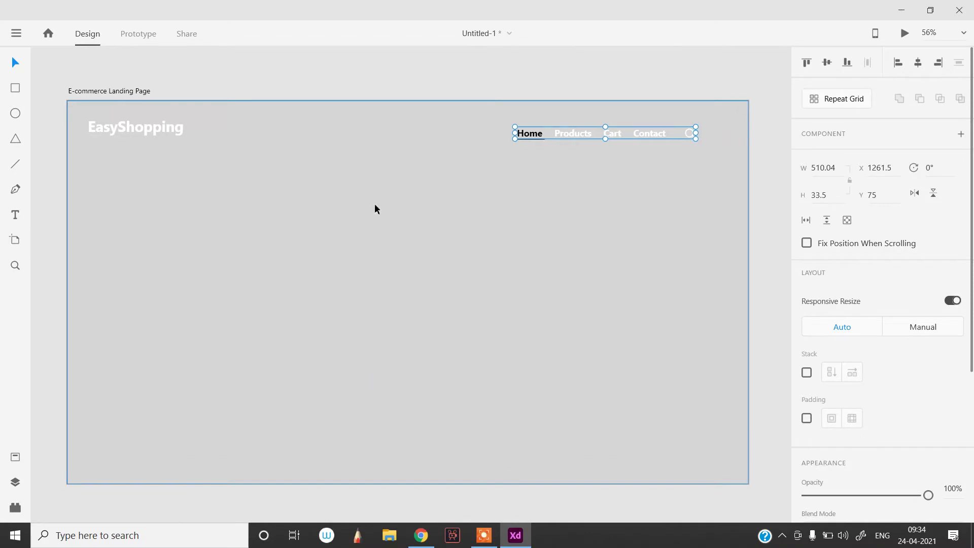
click(354, 87)
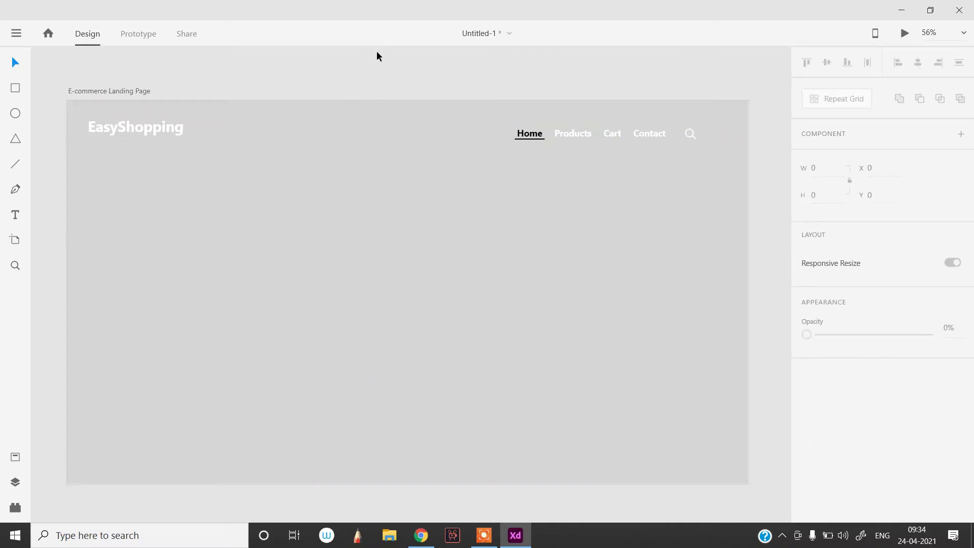
Step: Import the image "Watch" from the Product Photoshoot folder inside Website Build on the Desktop
click(16, 34)
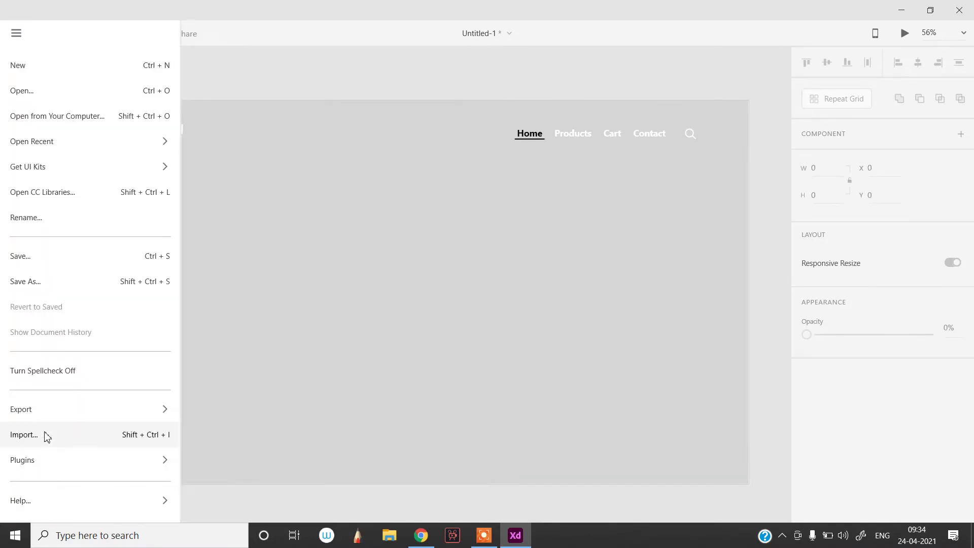
click(47, 436)
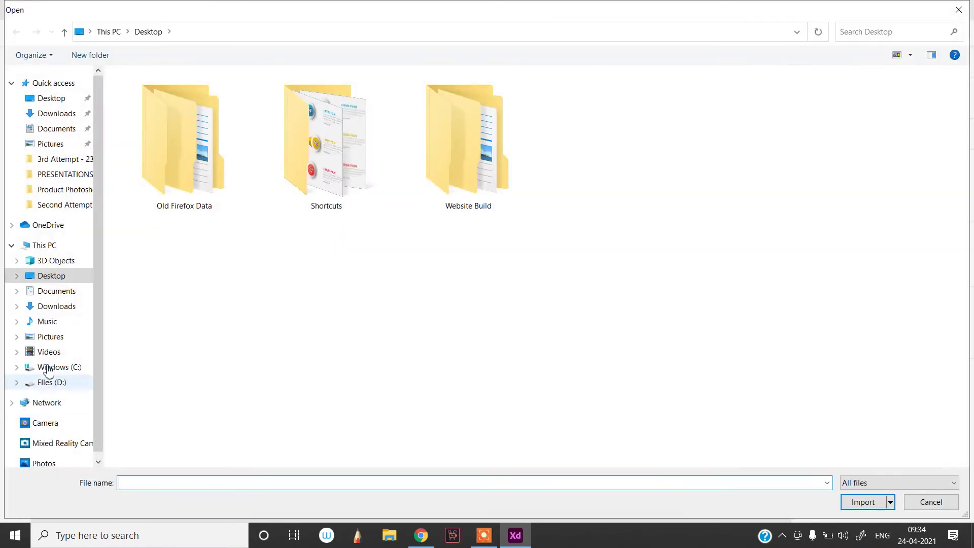
double_click(510, 197)
double_click(175, 93)
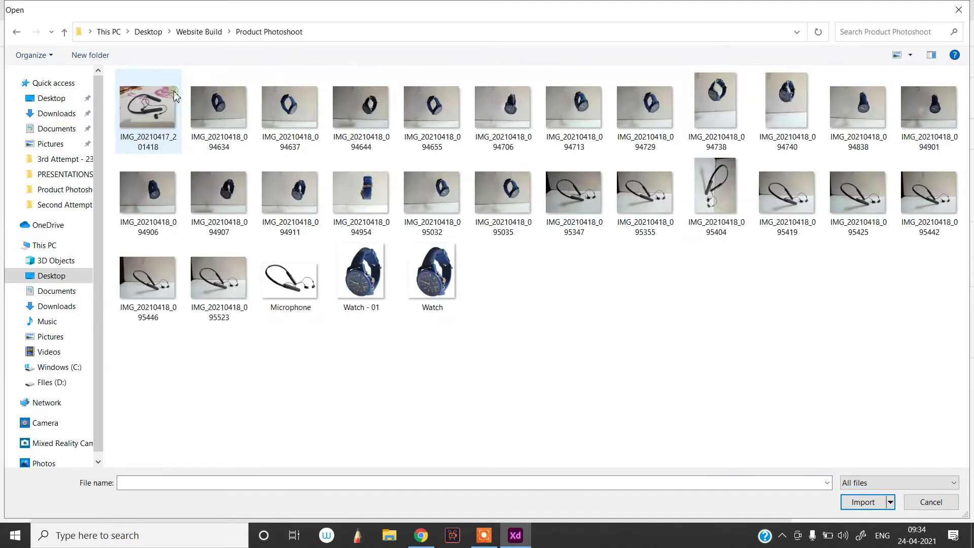
click(444, 307)
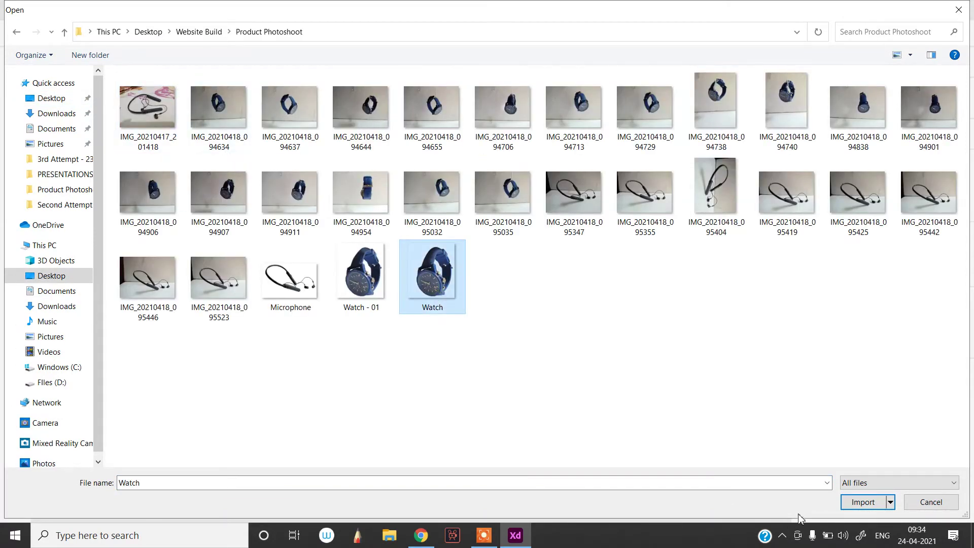
click(857, 503)
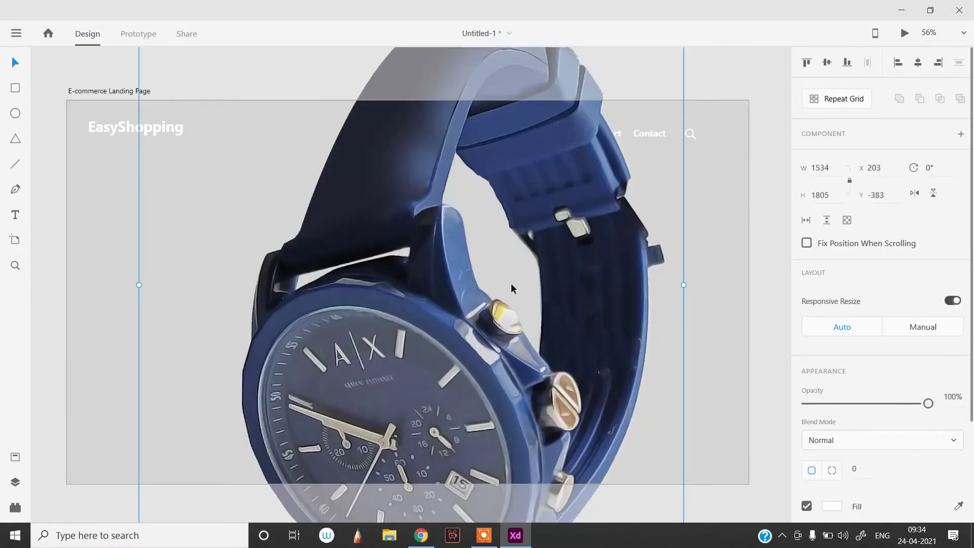
Step: Scale the watch image down to about 625 x 736 px and place it in the artboard's right half, at about X 960, Y 212
key(ctrl+0)
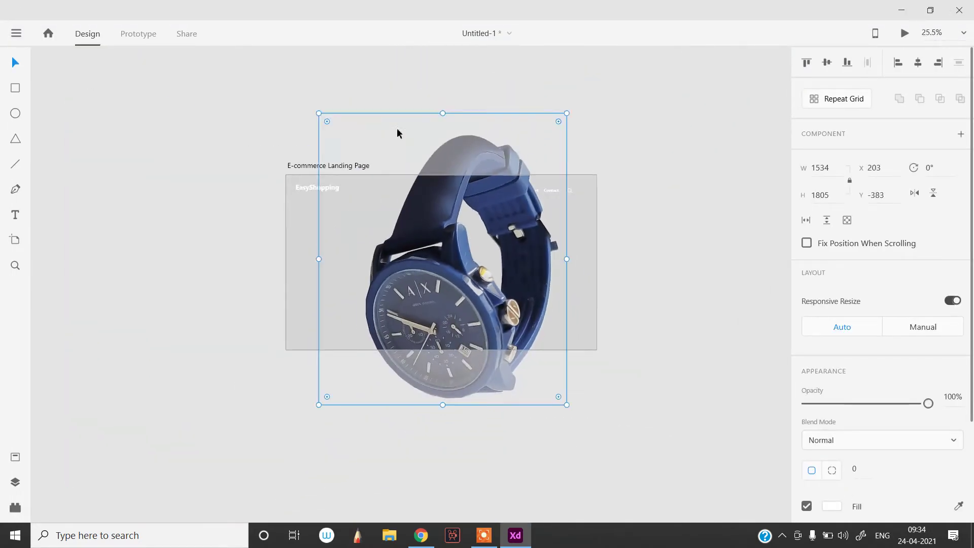
drag(323, 114, 495, 245)
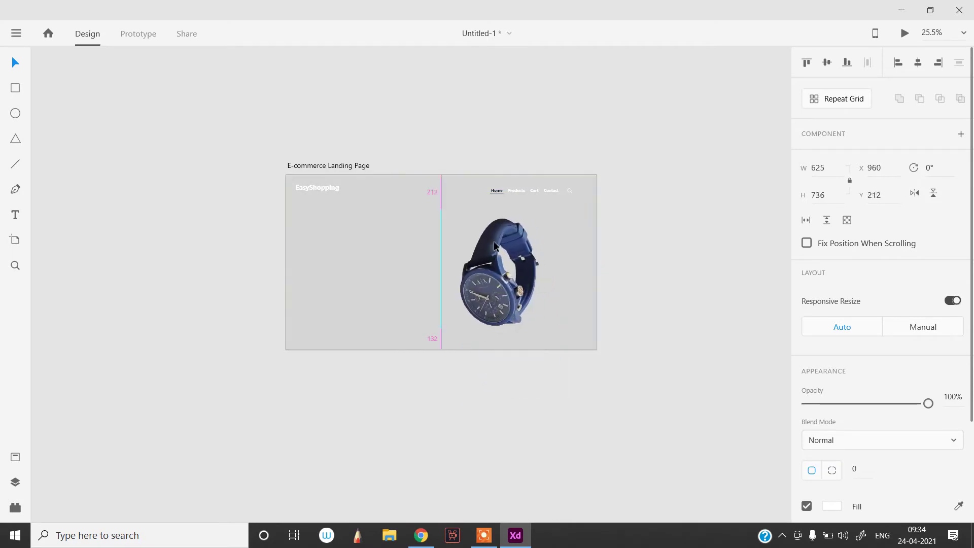
click(204, 225)
Step: Find and launch Adobe Photoshop 2020
click(127, 538)
text(a)
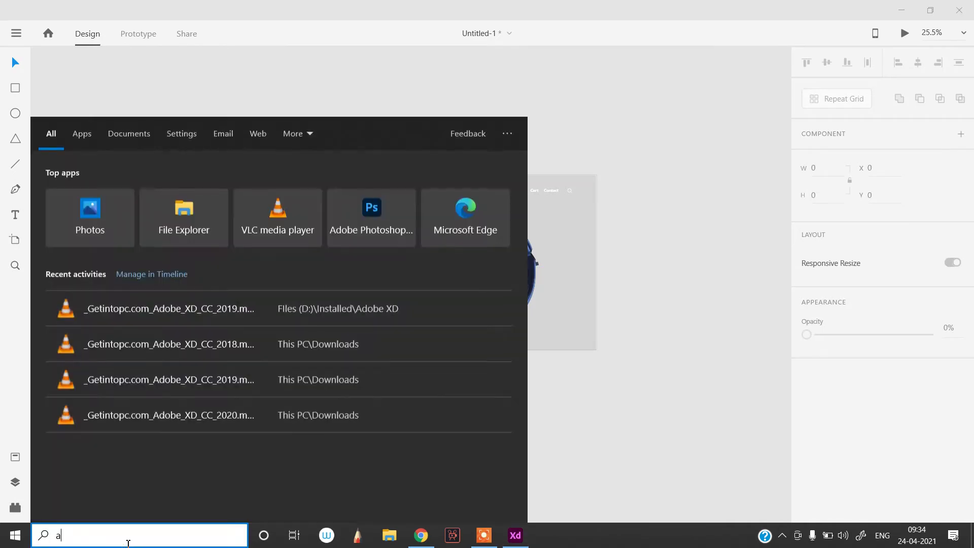
text(dobe Photo)
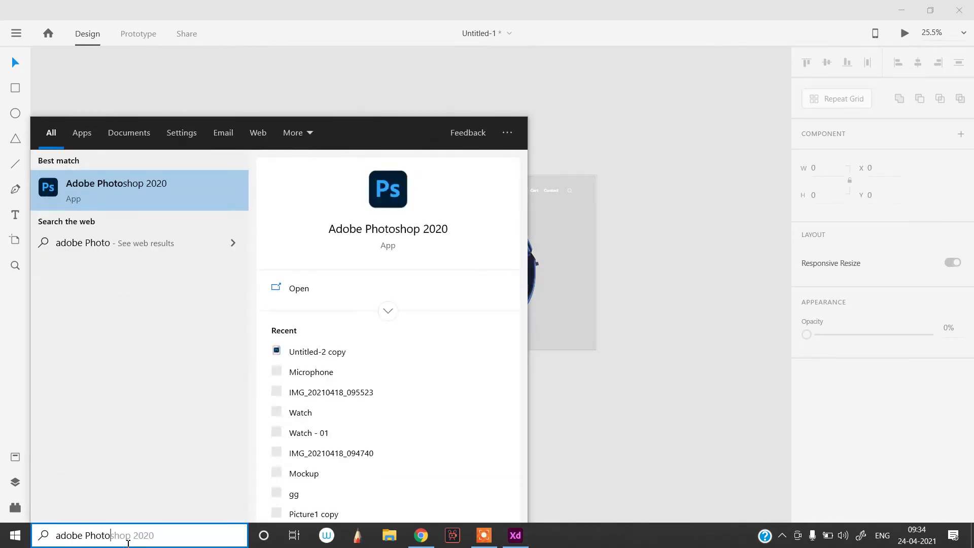
key(Escape)
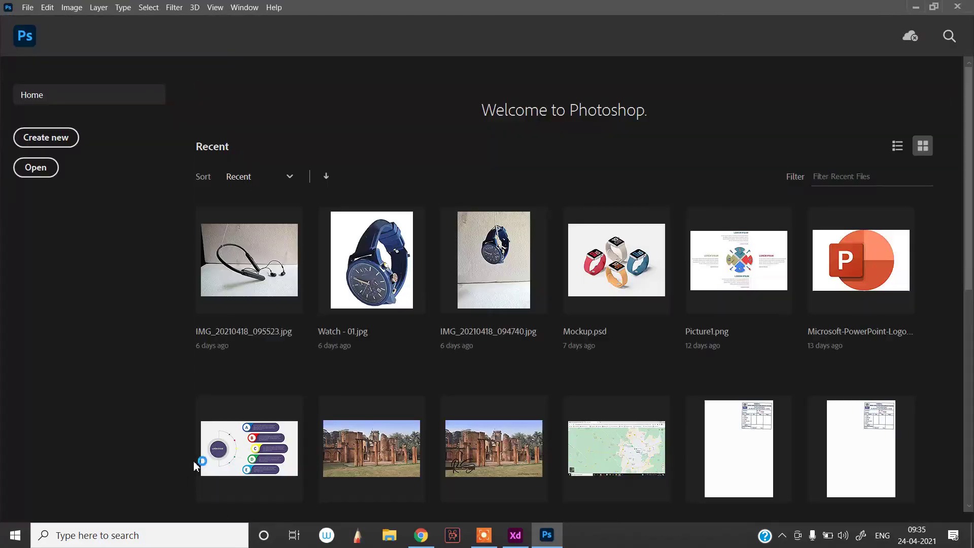
Step: Create a new 500 x 500 px document at 72 ppi in Grayscale with a transparent background
key(ctrl+n)
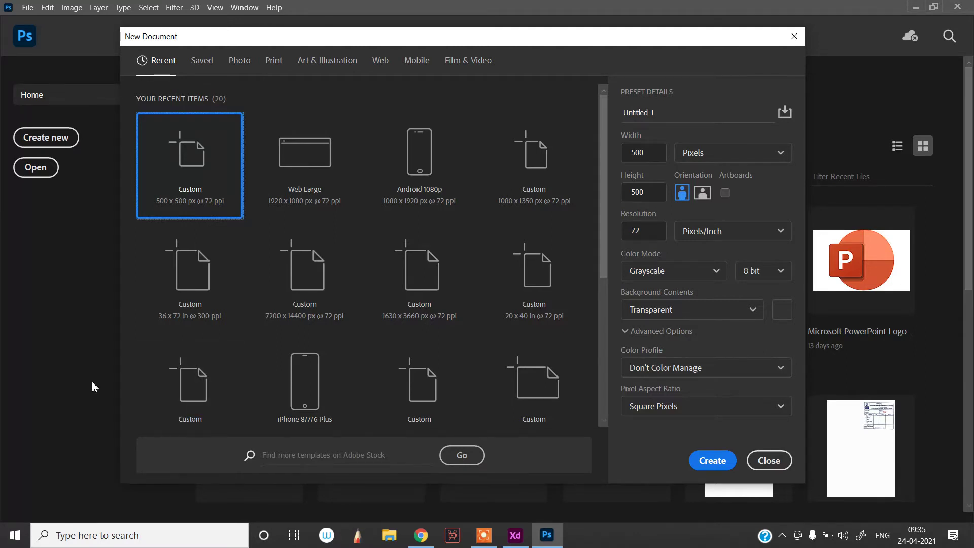
click(657, 274)
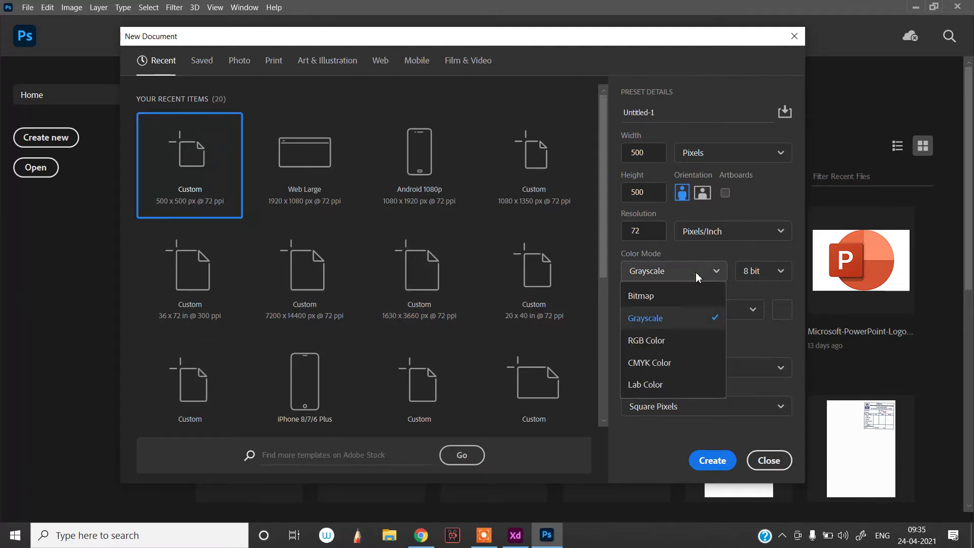
click(699, 275)
click(680, 315)
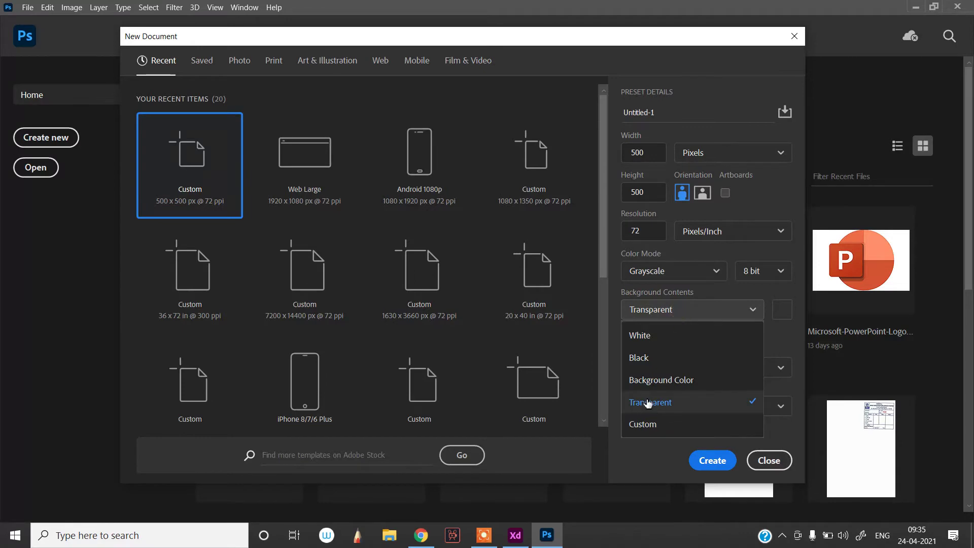
click(676, 313)
click(623, 153)
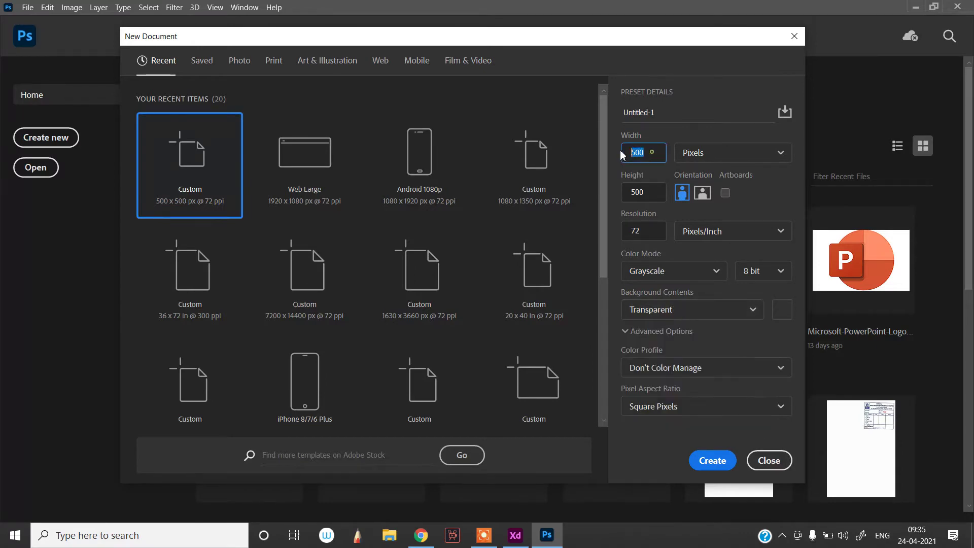
click(665, 195)
click(712, 460)
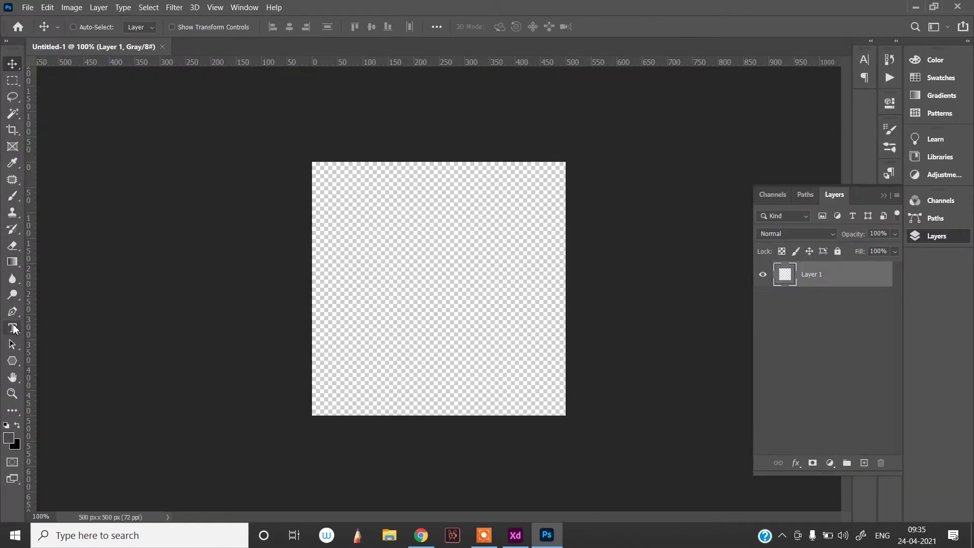
Step: Brush a soft dark horizontal stroke across the canvas's lower half and apply a Gaussian Blur with a radius of 38.7 pixels
click(13, 201)
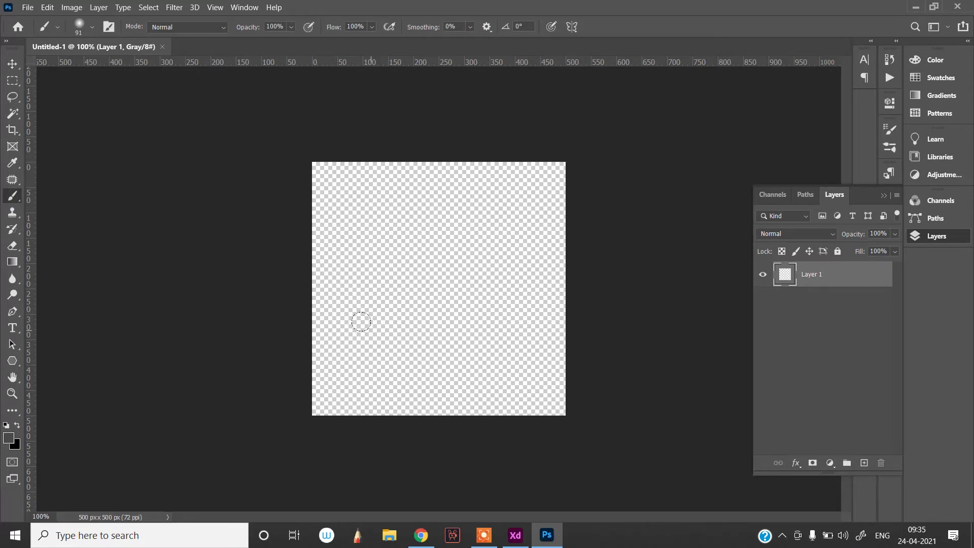
drag(361, 322, 480, 318)
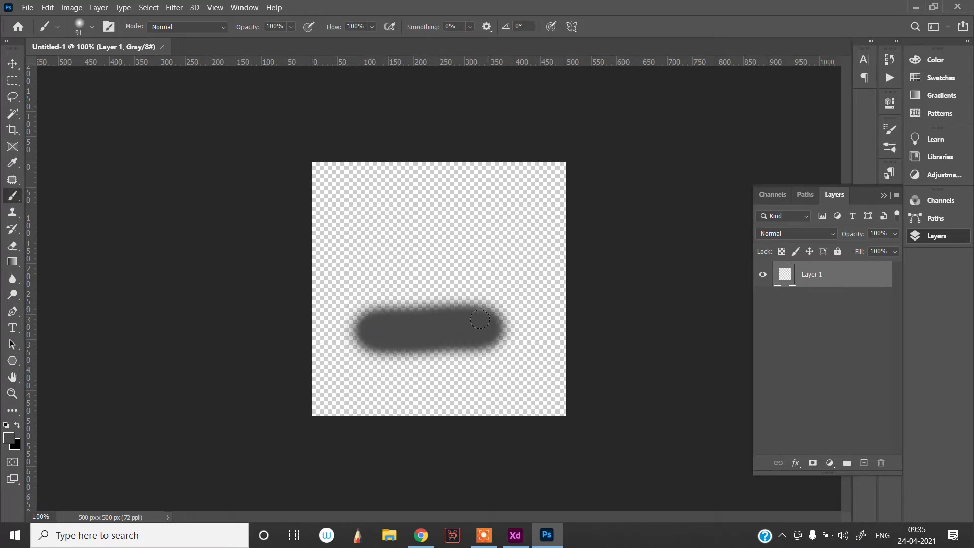
click(174, 7)
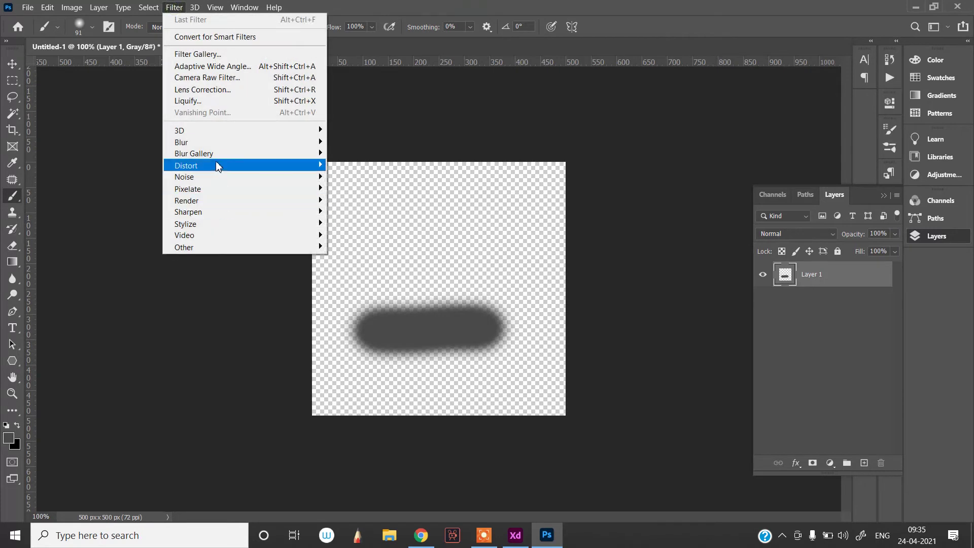
mouse_move(217, 142)
click(372, 189)
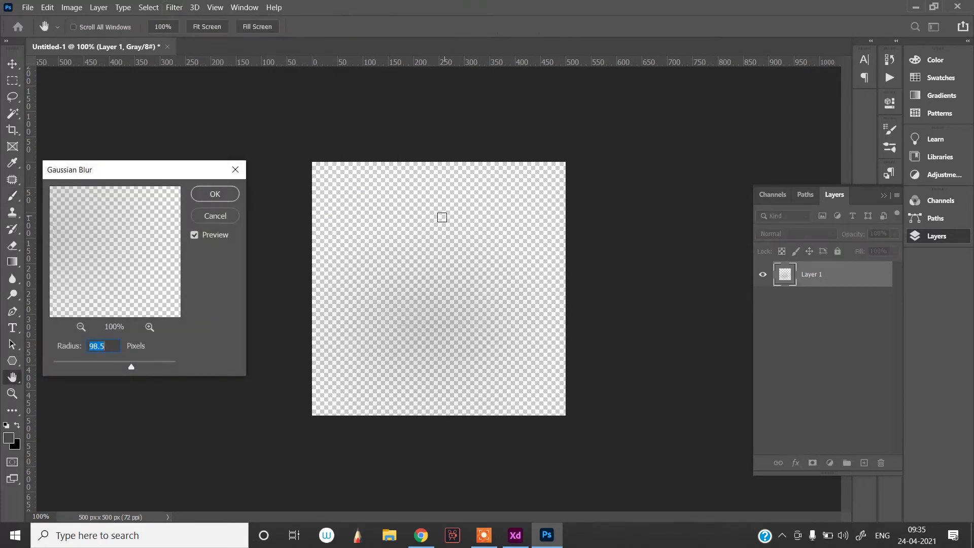
drag(143, 373, 116, 372)
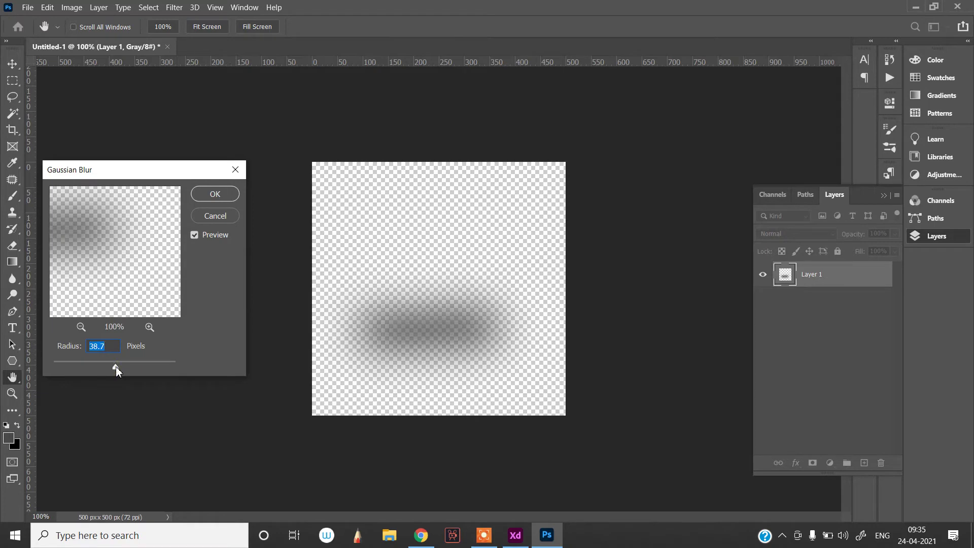
click(215, 194)
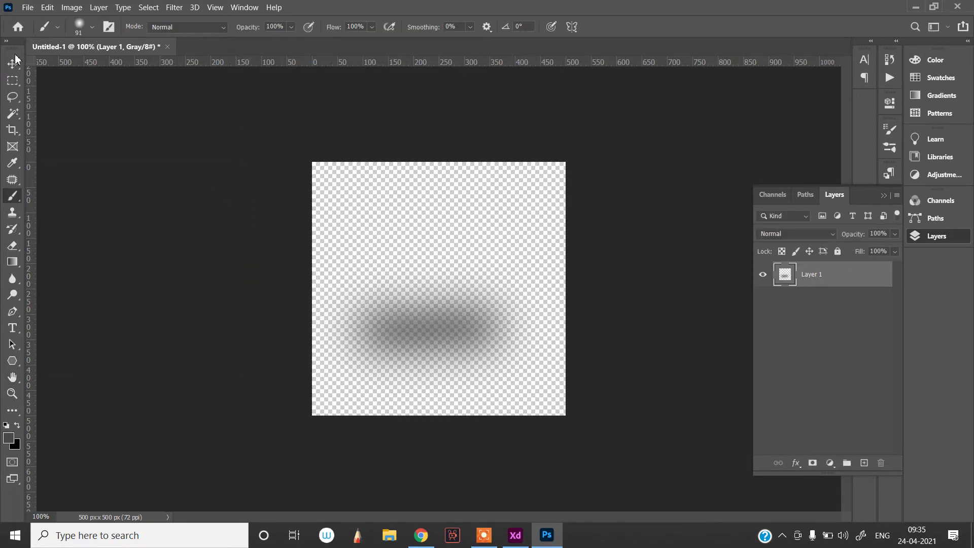
Step: Move the blurred shadow toward the canvas's lower edge and save it as the PNG "Watch SHadow" in Website Artifacts, replacing the existing file
key(v)
key(ctrl+s)
click(515, 363)
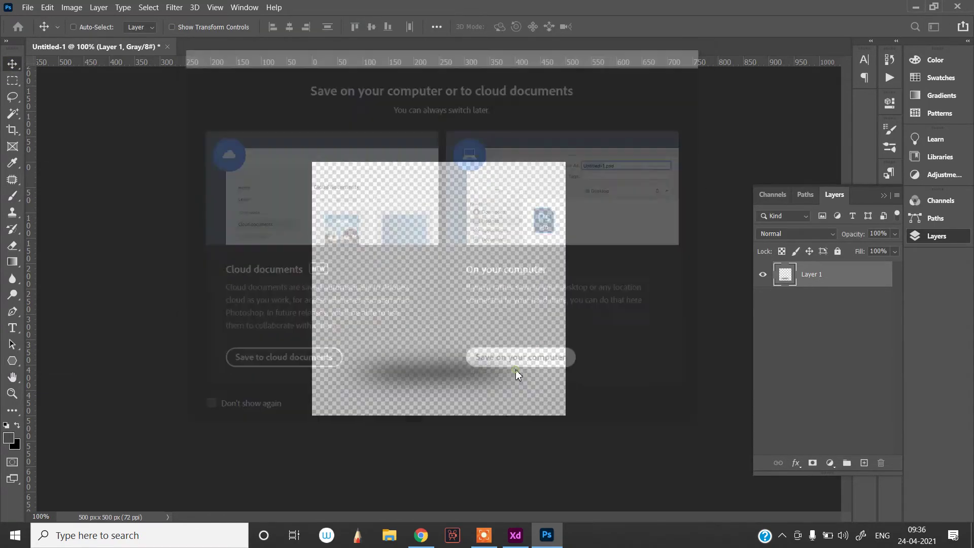
click(101, 398)
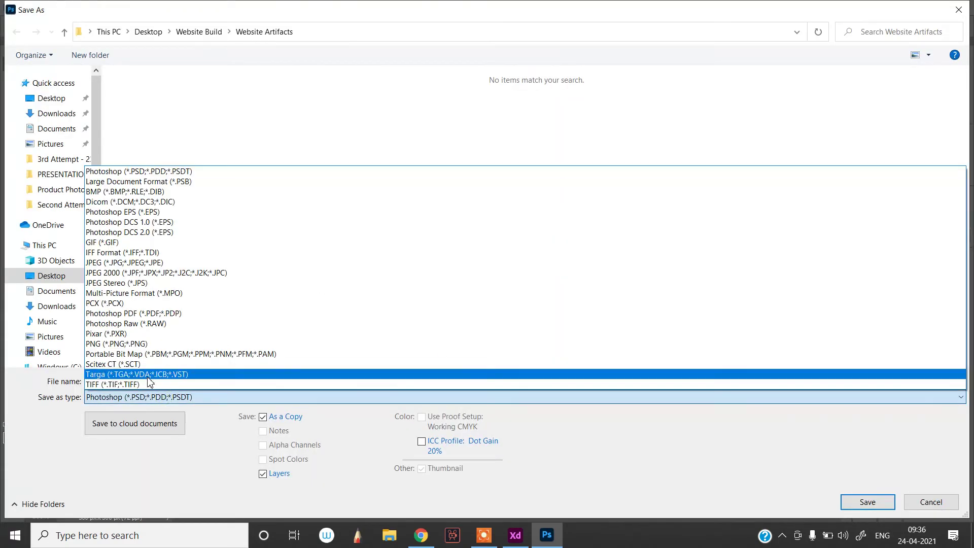
click(152, 337)
click(145, 114)
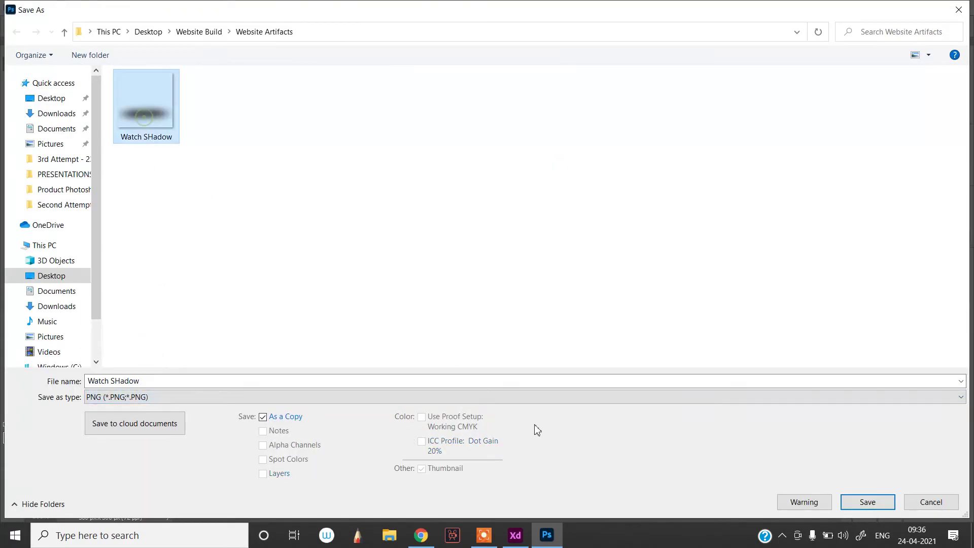
click(868, 502)
click(507, 270)
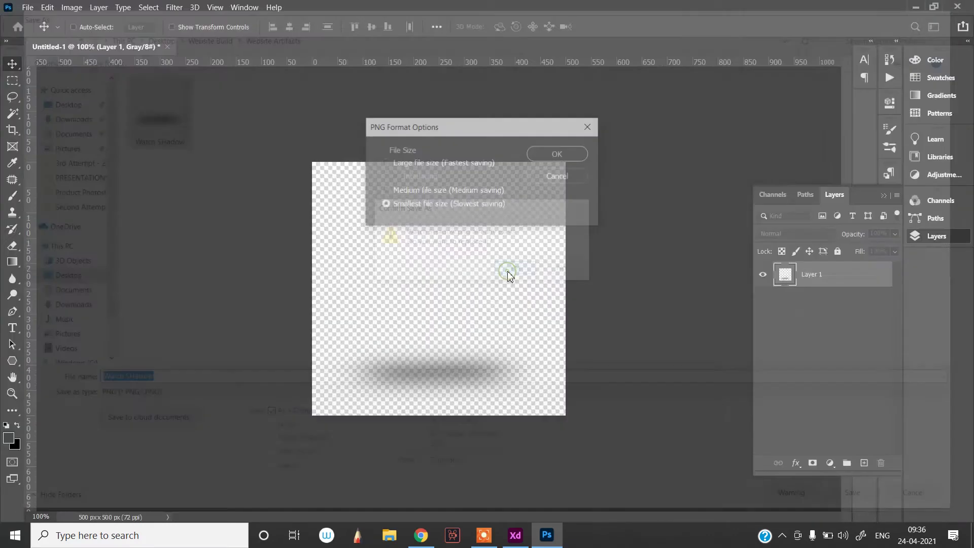
click(558, 153)
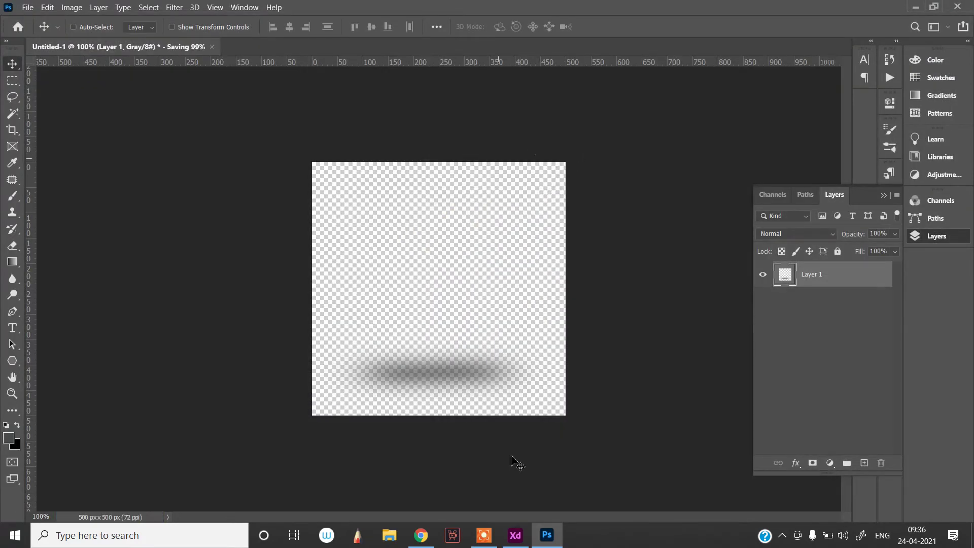
Step: Switch to Adobe XD and import the image "Watch SHadow" from the Website Artifacts folder
click(516, 535)
click(17, 34)
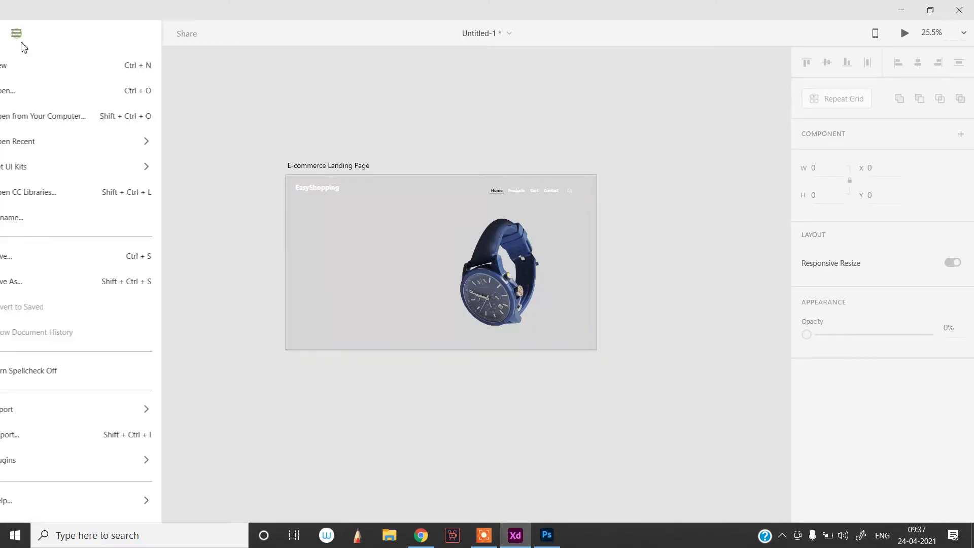
mouse_move(85, 412)
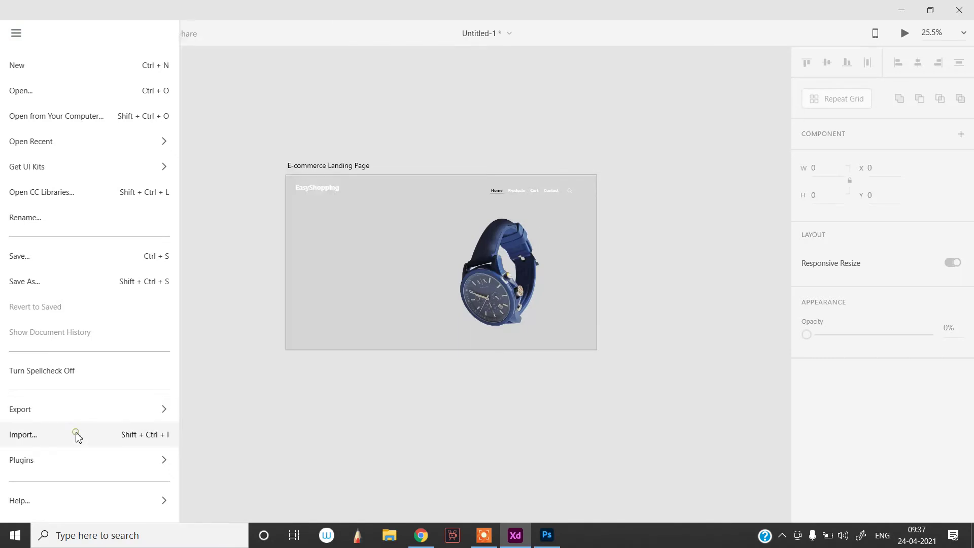
click(74, 434)
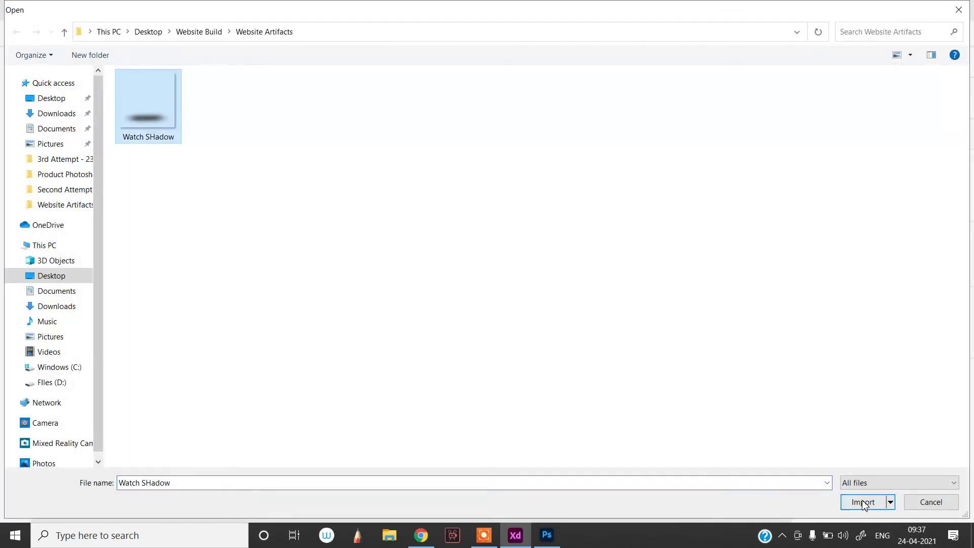
click(862, 501)
Step: Place the shadow beneath the watch and scale it up to about 1073 x 1074 px, at about X 788, Y 109
drag(442, 284, 499, 338)
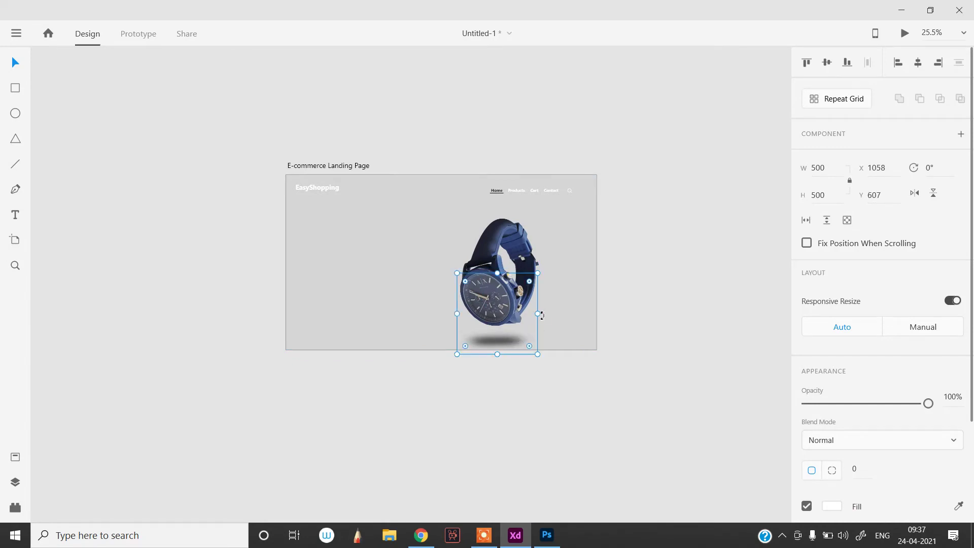
drag(539, 315, 630, 314)
drag(539, 375, 491, 346)
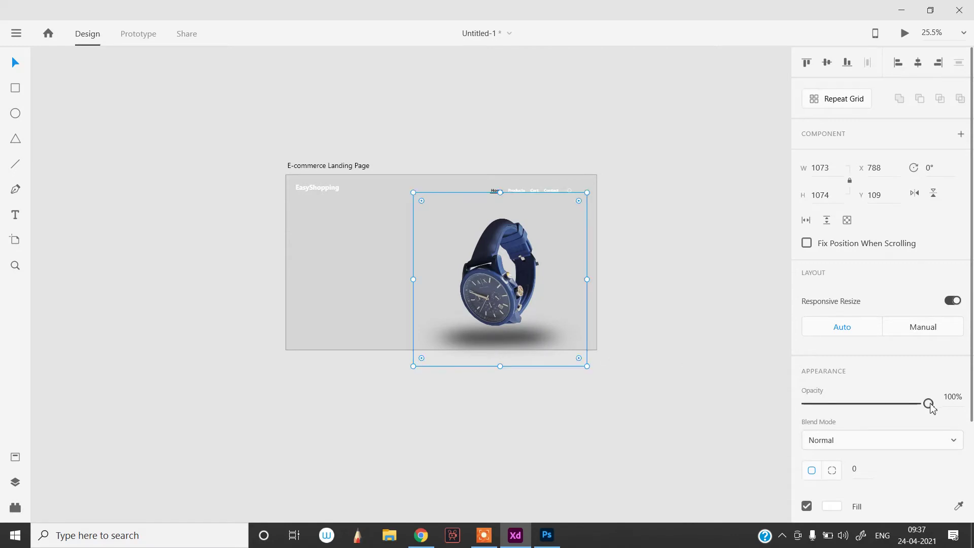
Step: Reduce the shadow's opacity to 51% and nudge it to about X 785, Y 99
drag(928, 403, 868, 404)
click(699, 331)
scroll(511, 291, up, 5)
mouse_move(552, 392)
mouse_down()
mouse_move(541, 397)
mouse_move(551, 387)
mouse_up()
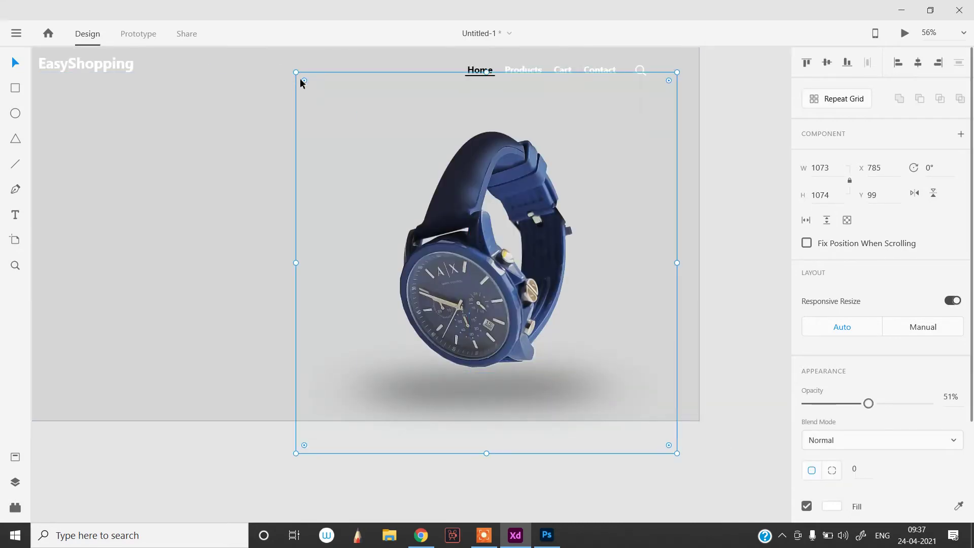
Step: Scale the shadow down to about 698 x 698 px and reposition it beneath the watch
drag(300, 81, 403, 135)
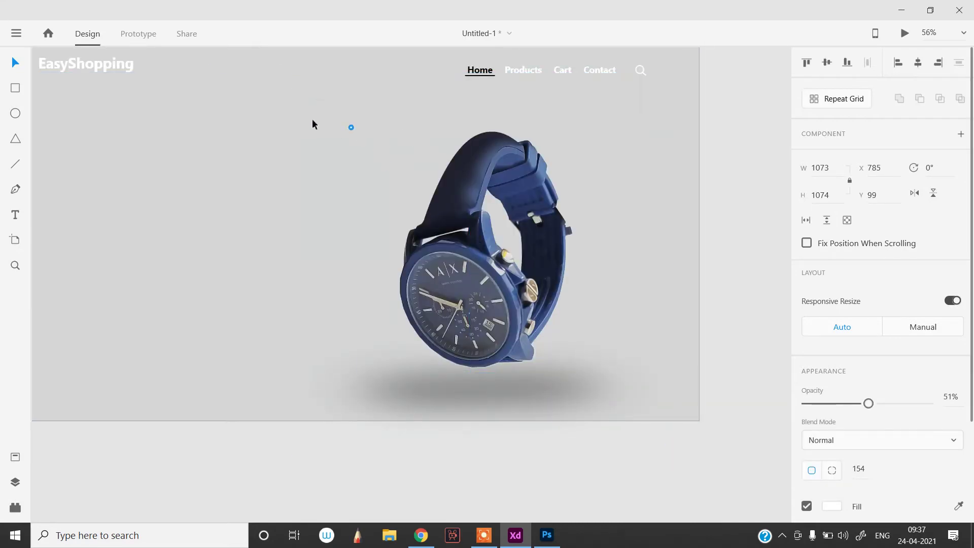
drag(297, 71, 429, 205)
drag(594, 412, 530, 382)
Step: Raise the watch image above its shadow to about Y 129, keeping X 960, and deselect it
click(459, 143)
drag(484, 149, 484, 121)
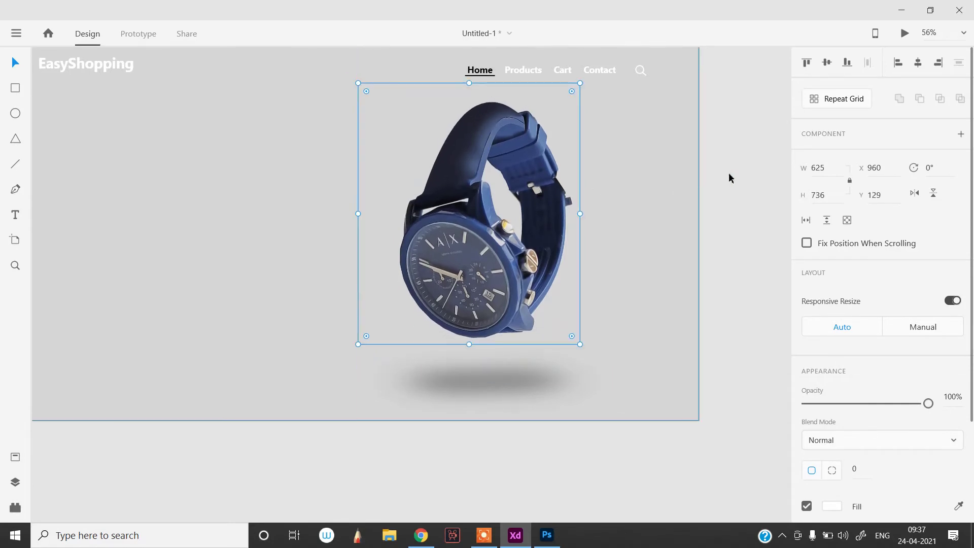
click(732, 170)
scroll(474, 183, down, 2)
scroll(283, 201, left, 1)
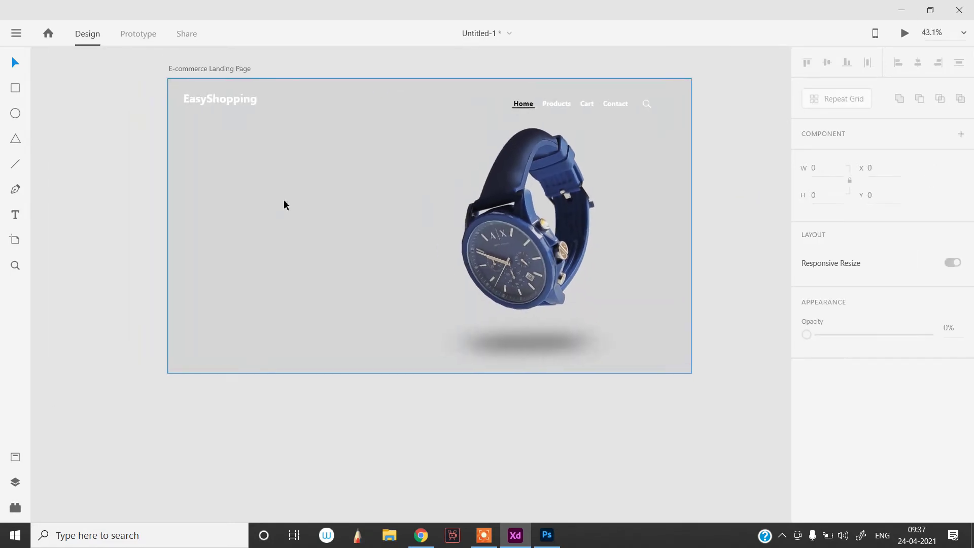
Step: Align the watch and its shadow to each other on their horizontal centres, and deselect both
click(576, 356)
click(527, 284)
shift+click(512, 339)
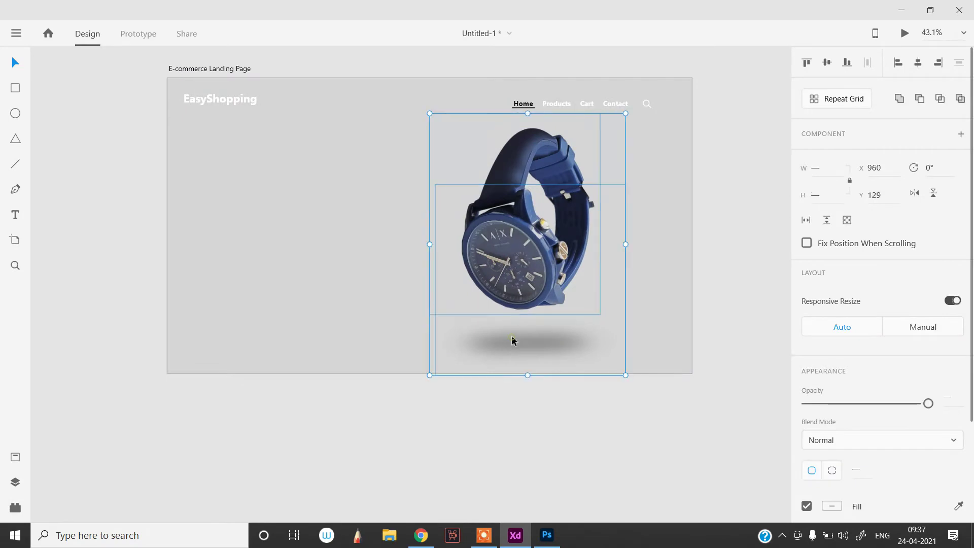
click(918, 63)
click(731, 227)
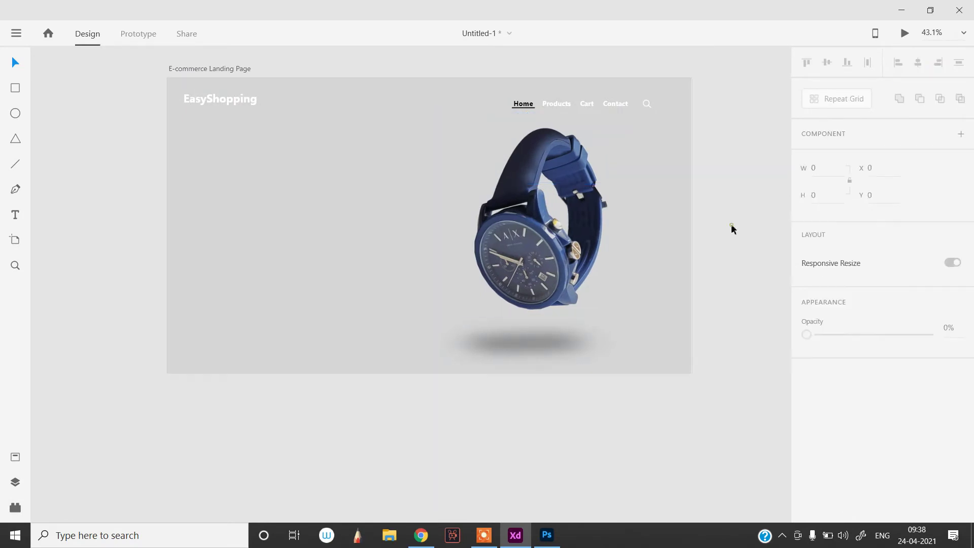
Step: Set the shadow's opacity to 60% and enlarge it to about 749 x 750 px at X 970, Y 363
click(557, 340)
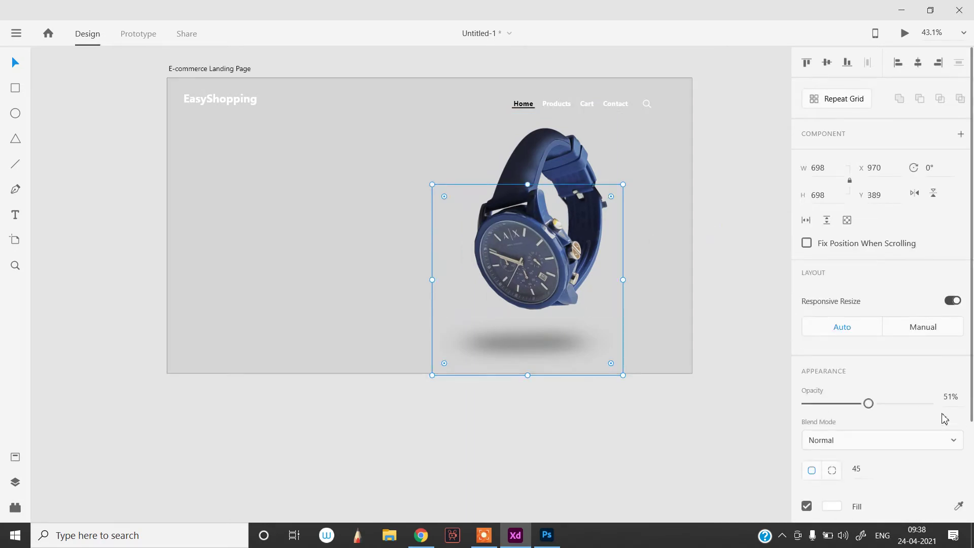
drag(868, 403, 882, 412)
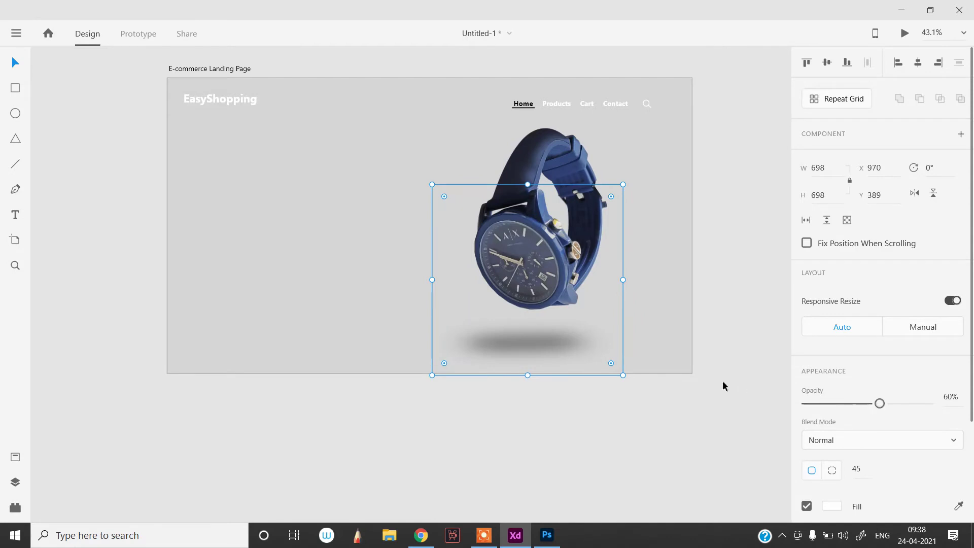
mouse_move(623, 279)
mouse_down()
mouse_move(657, 281)
mouse_move(638, 288)
mouse_up()
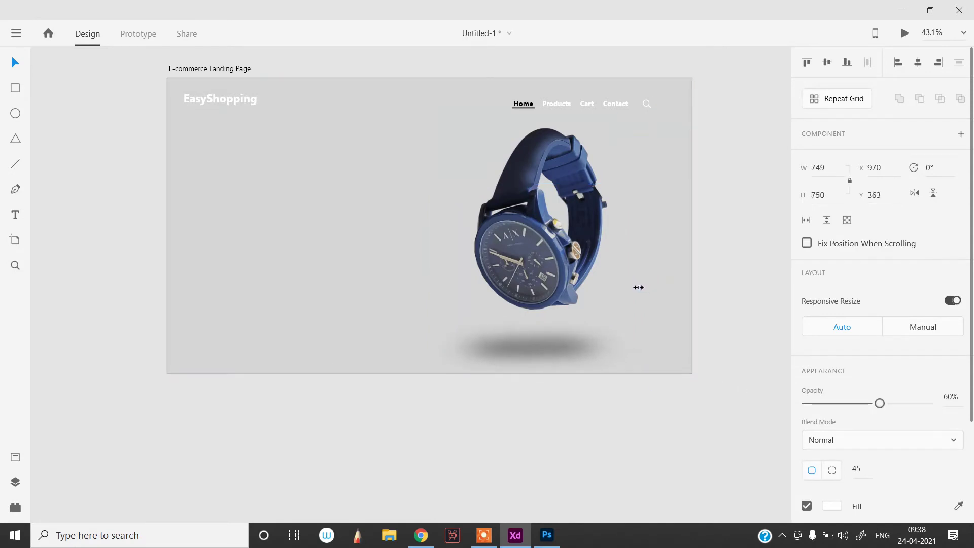
click(587, 411)
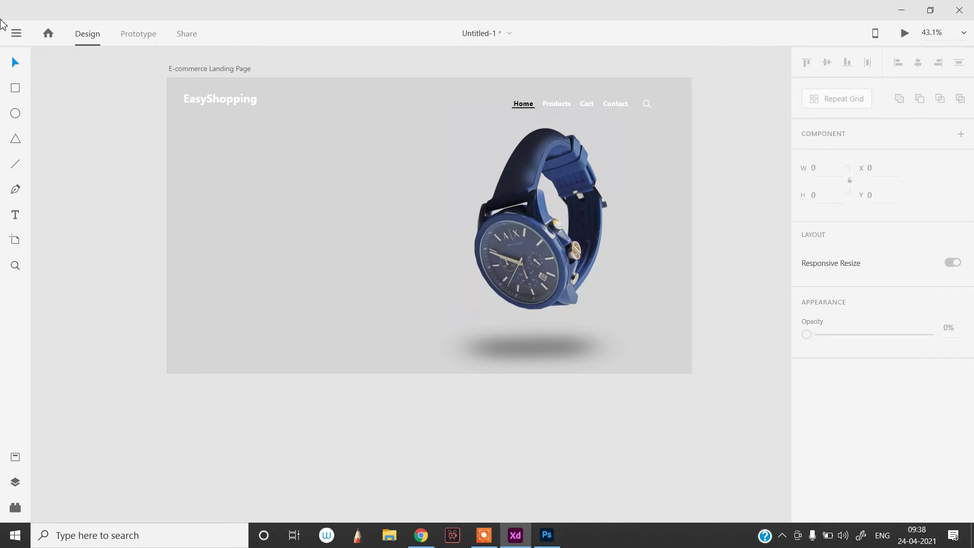
Step: Add the heading text "WATCH" to the empty area beside the watch and enlarge it to about font size 239
click(15, 214)
click(257, 203)
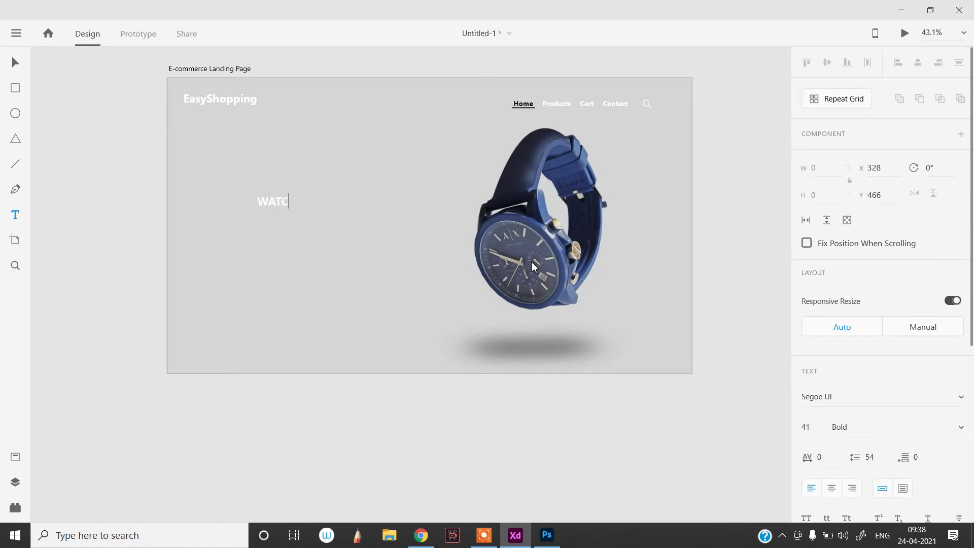
text(WATCH)
key(ctrl+a)
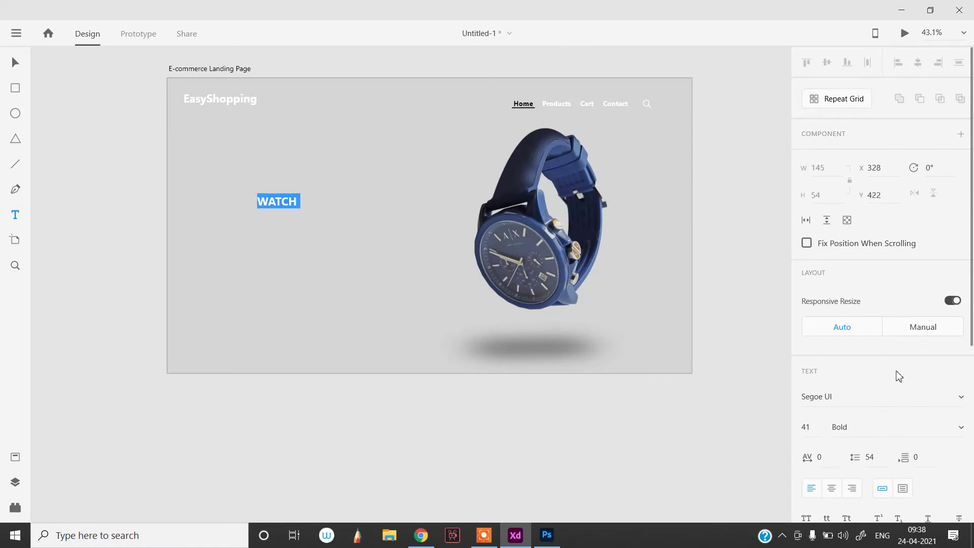
click(279, 260)
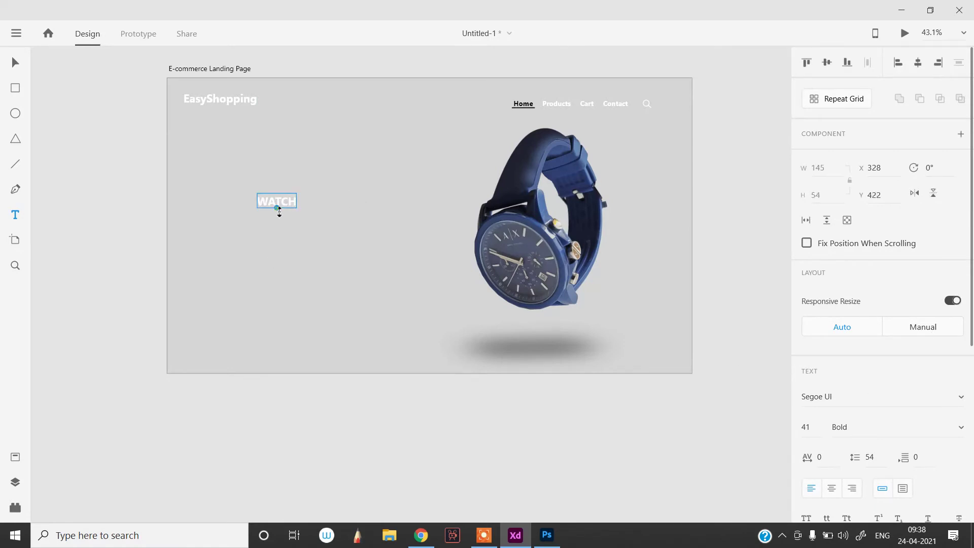
drag(278, 208, 278, 281)
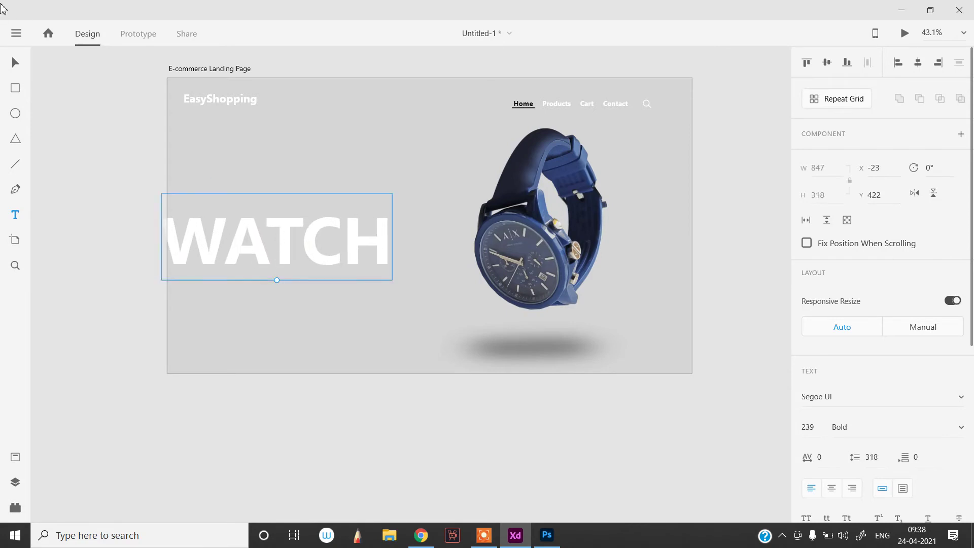
Step: Move the WATCH heading closer to the watch image, duplicate it directly below, and change the copy's text to "Armani"
click(15, 62)
drag(282, 228, 323, 287)
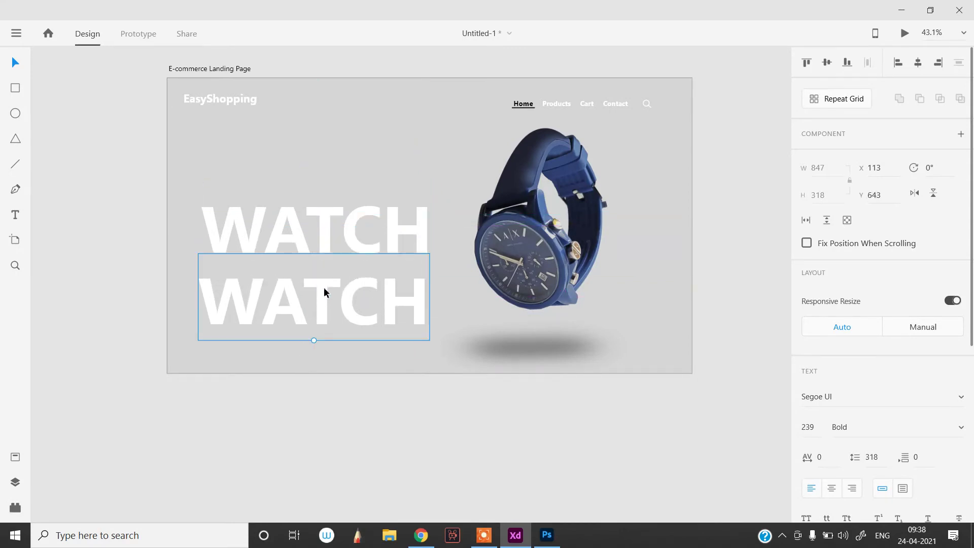
double_click(324, 287)
text(a)
key(BackSpace)
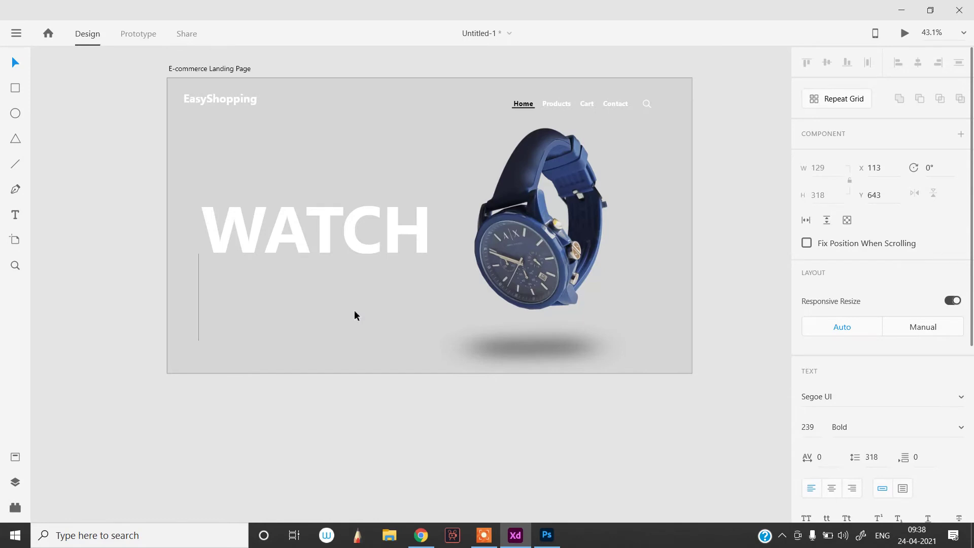
text(Armani)
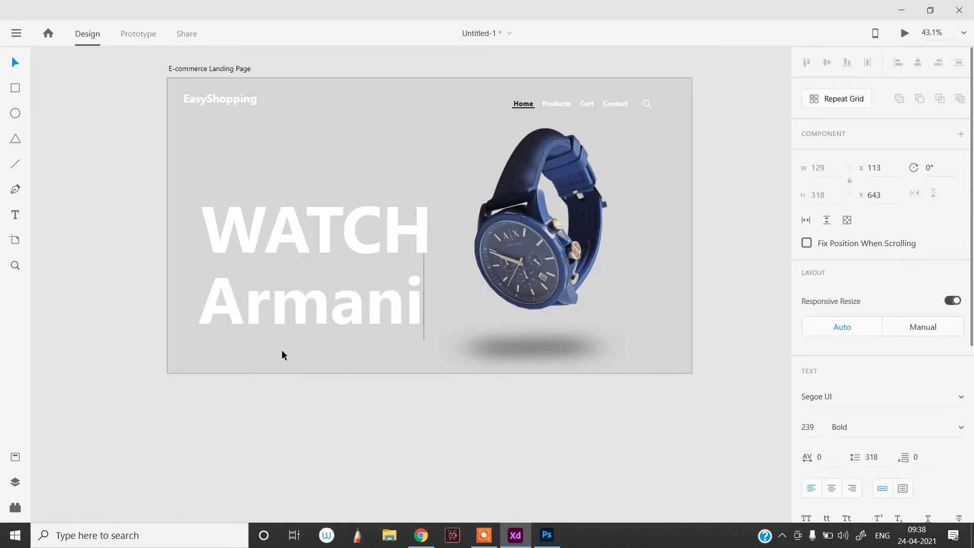
key(Escape)
Step: Set "Armani" to Regular weight, shrink it to about size 83, and place it above the right end of WATCH at about X 697, Y 363
drag(308, 340, 385, 193)
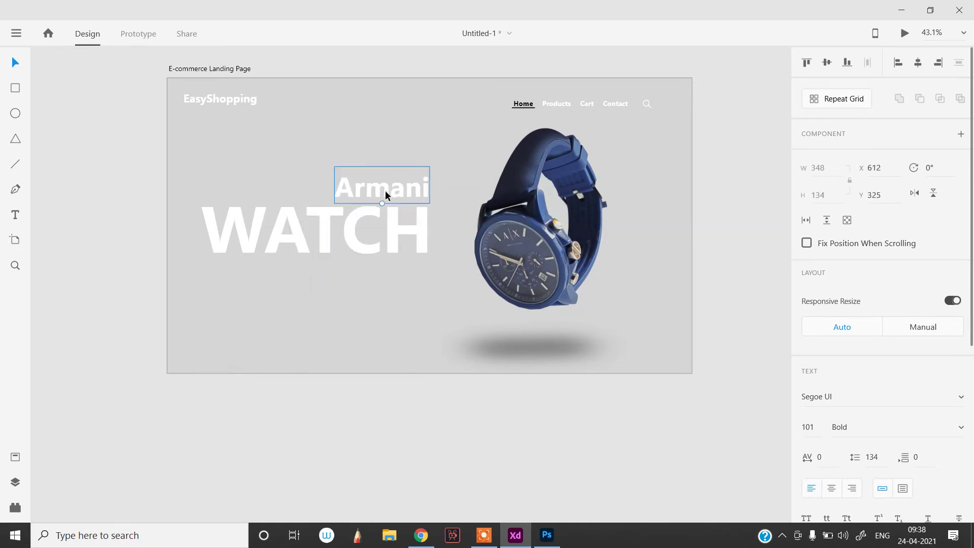
double_click(410, 191)
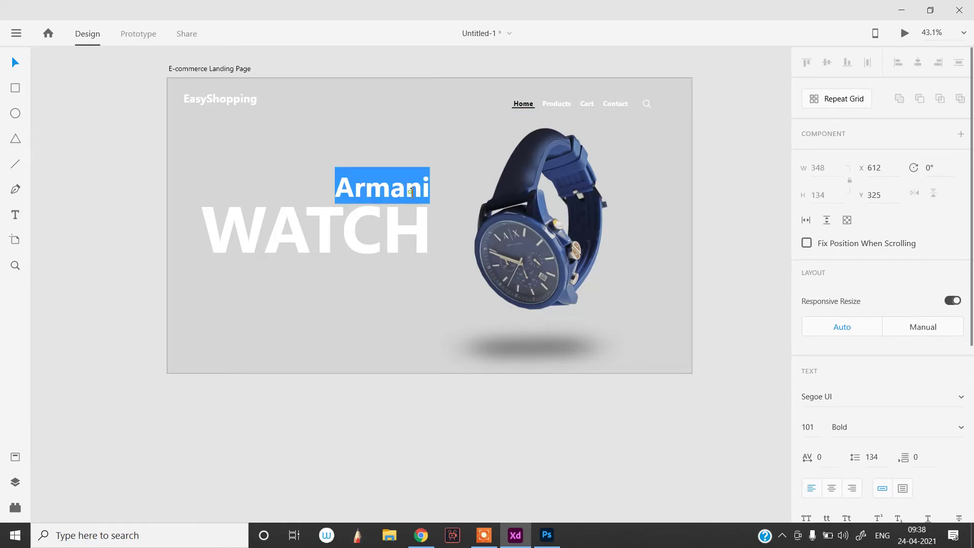
key(ctrl+b)
key(Escape)
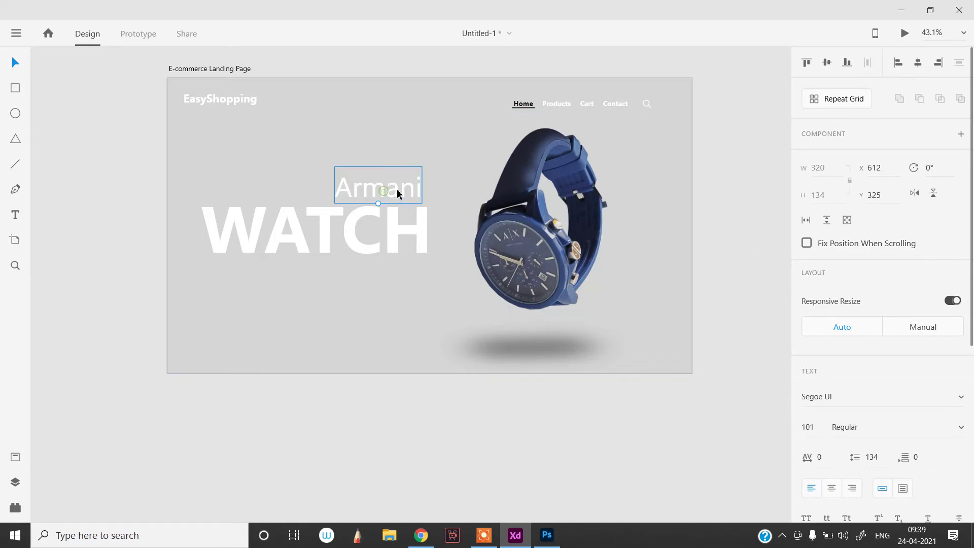
mouse_move(392, 190)
mouse_down()
mouse_move(391, 201)
mouse_move(402, 193)
mouse_up()
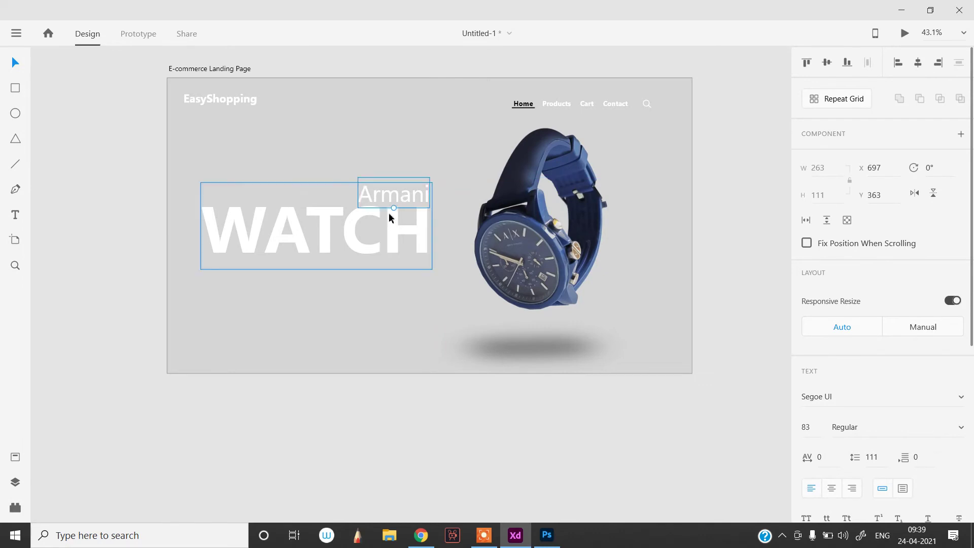
click(352, 286)
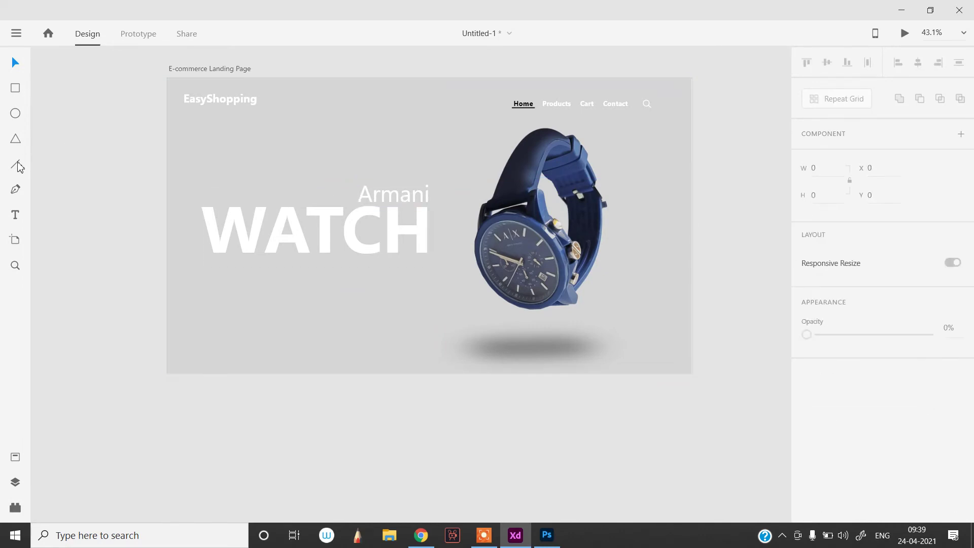
Step: Add the description "Lorem Ipsum Dollar Sit Amet, Lorem Ipsum Dollar Sit Amet, Lorem Ipsum Dollar Sit Amet" beneath the WATCH heading
click(16, 214)
click(295, 330)
text(Lorem Ipsum Dollar Sit Amet, Lorem Ipsum Dollar Sit)
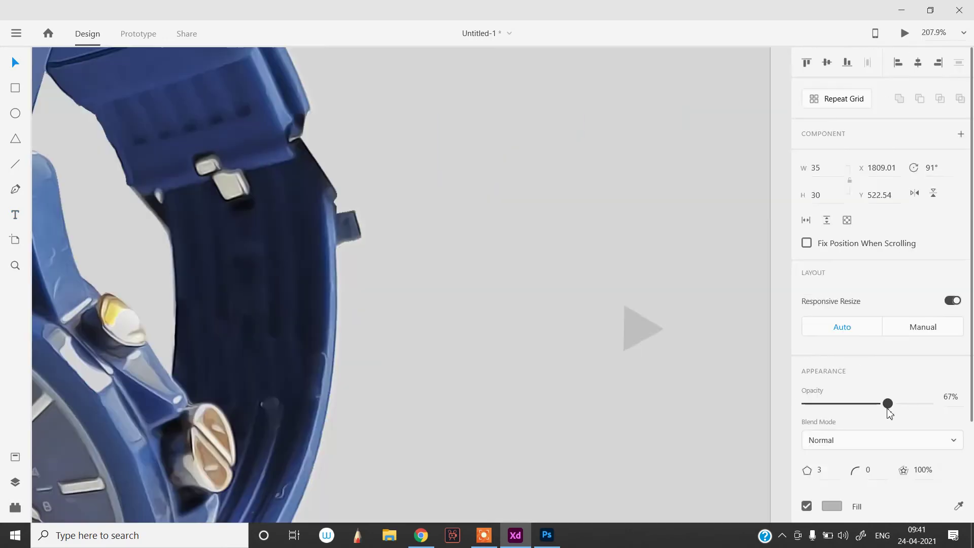
Step: Reduce the opacity of the grey triangle arrow beside the watch to about 67% and deselect it
drag(888, 403, 885, 403)
click(382, 375)
scroll(383, 375, down, 10)
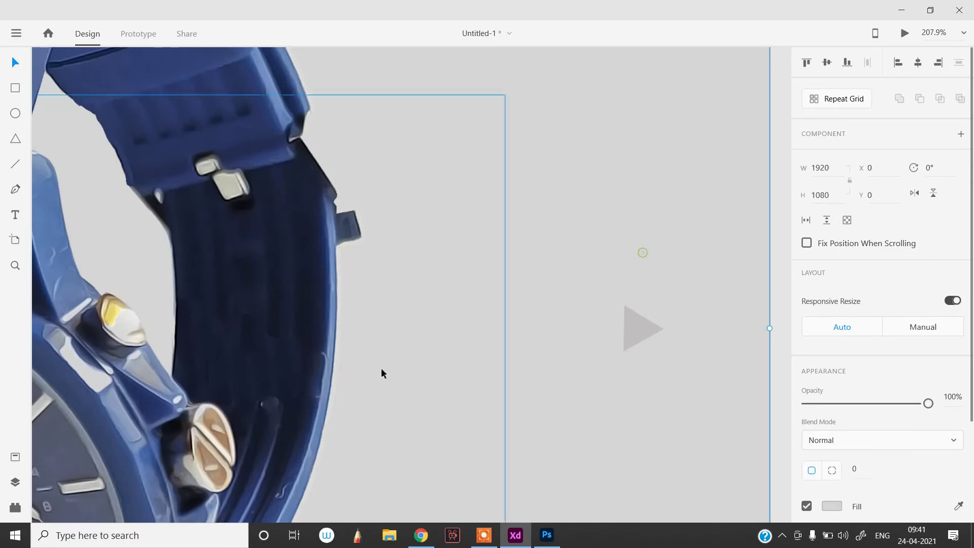
scroll(382, 374, down, 3)
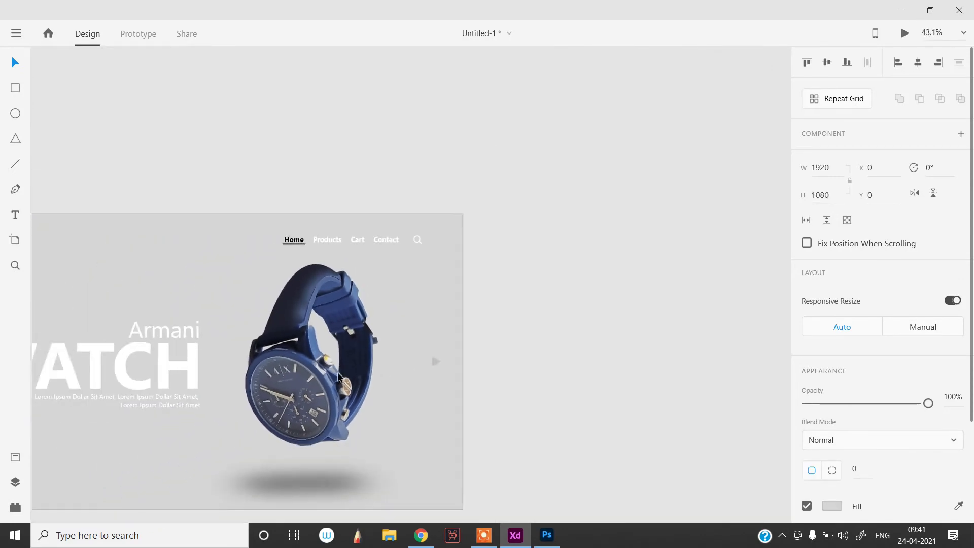
scroll(383, 375, left, 3)
scroll(337, 378, down, 1)
scroll(338, 377, down, 2)
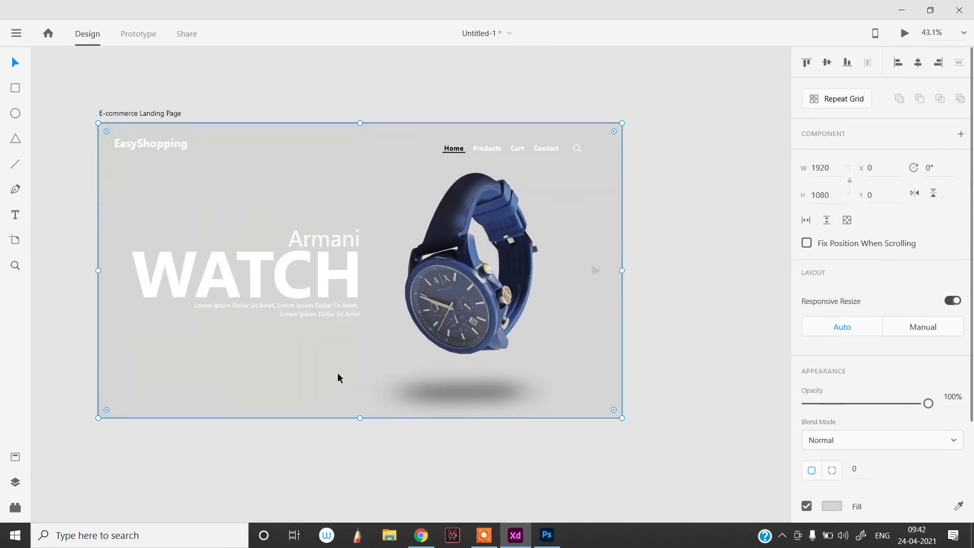
scroll(336, 376, left, 3)
click(100, 260)
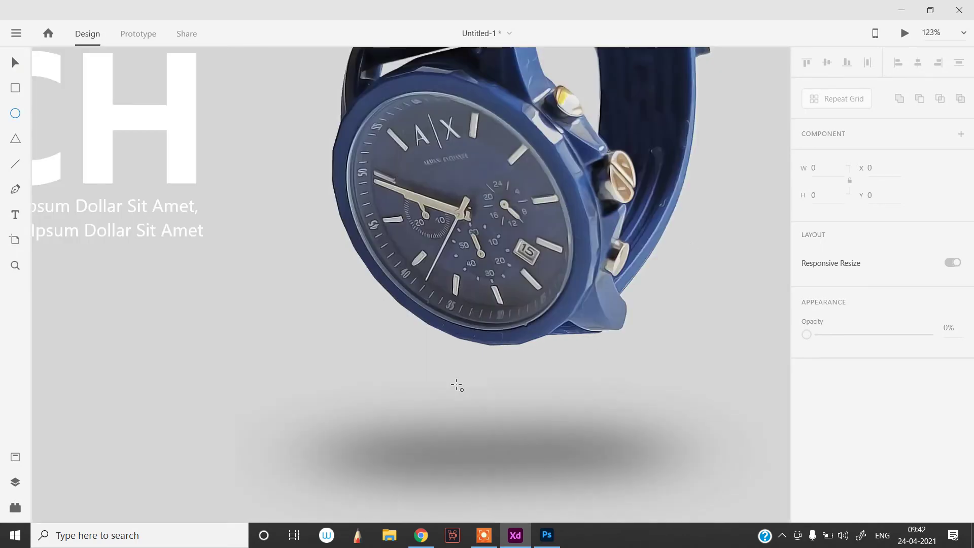
Step: Draw a white circle about 27 x 27 px between the watch and its shadow, and duplicate it into a row of three
drag(455, 384, 476, 409)
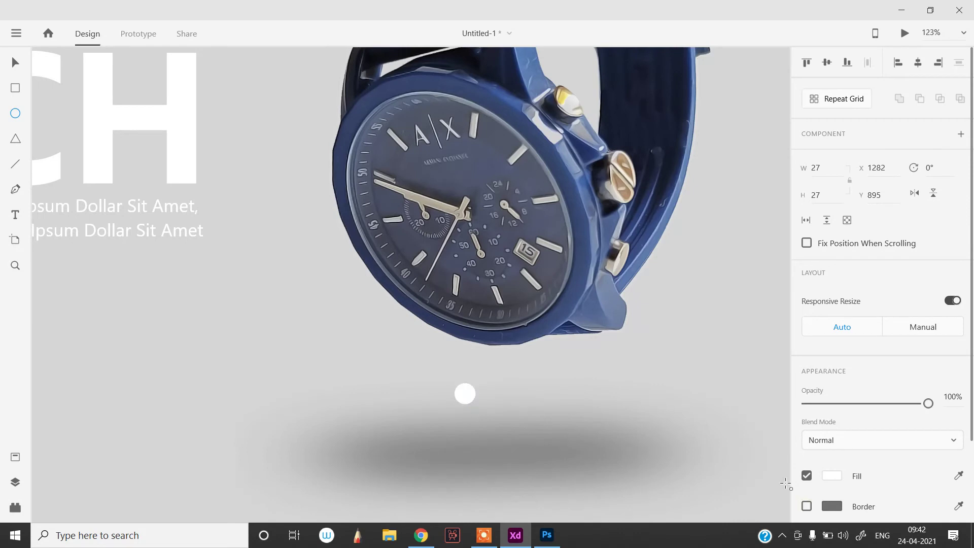
key(v)
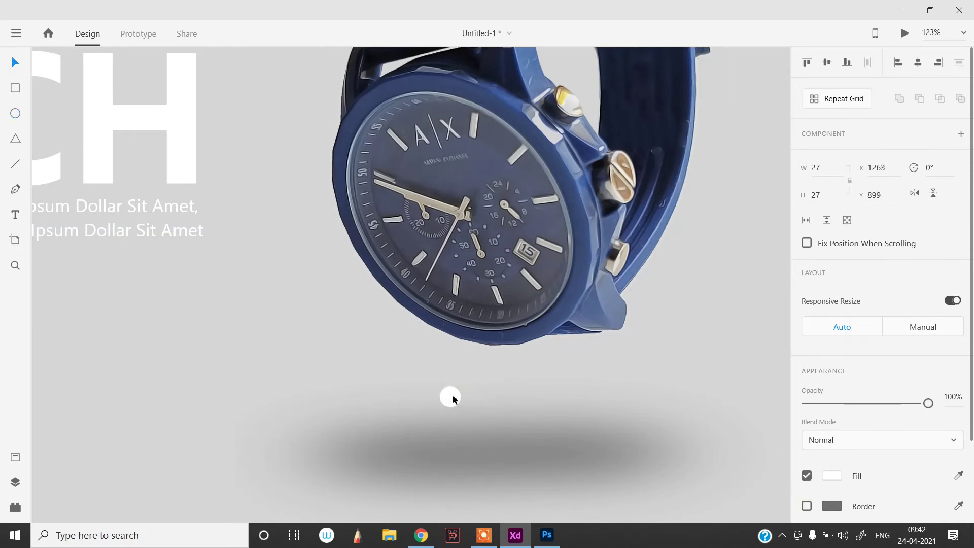
click(453, 400)
drag(474, 396, 517, 397)
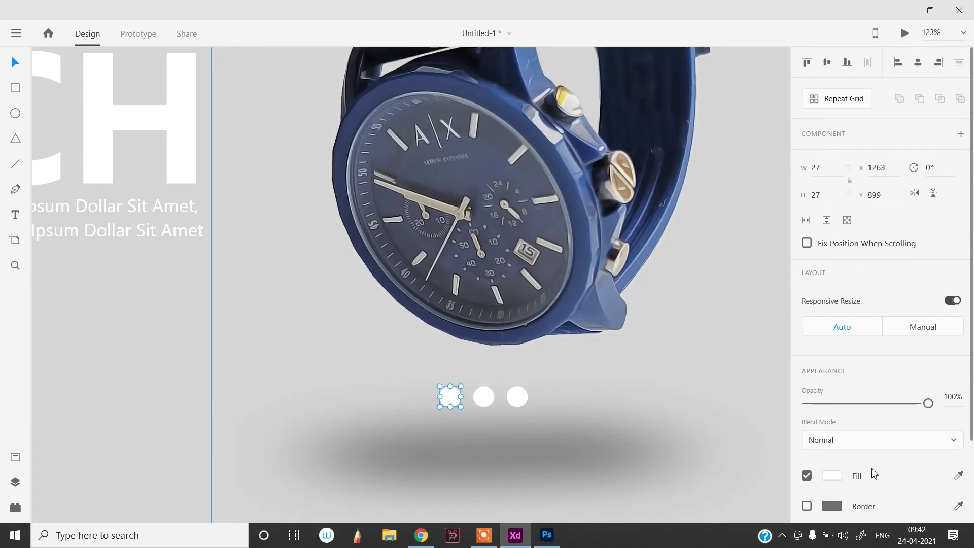
Step: Fill the first of the three circles with solid grey #8B8B8B
click(837, 479)
mouse_move(648, 384)
mouse_down()
mouse_move(643, 363)
mouse_move(636, 390)
mouse_up()
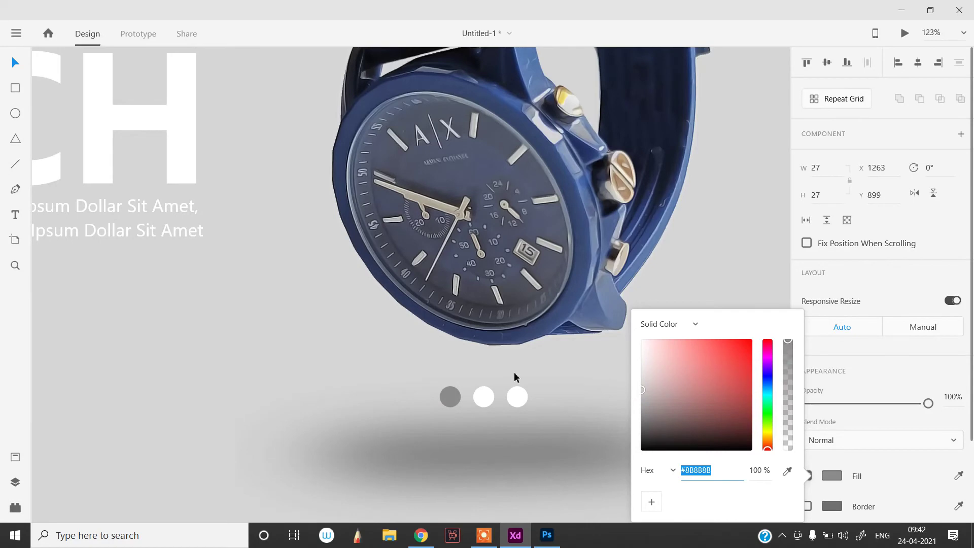
key(Escape)
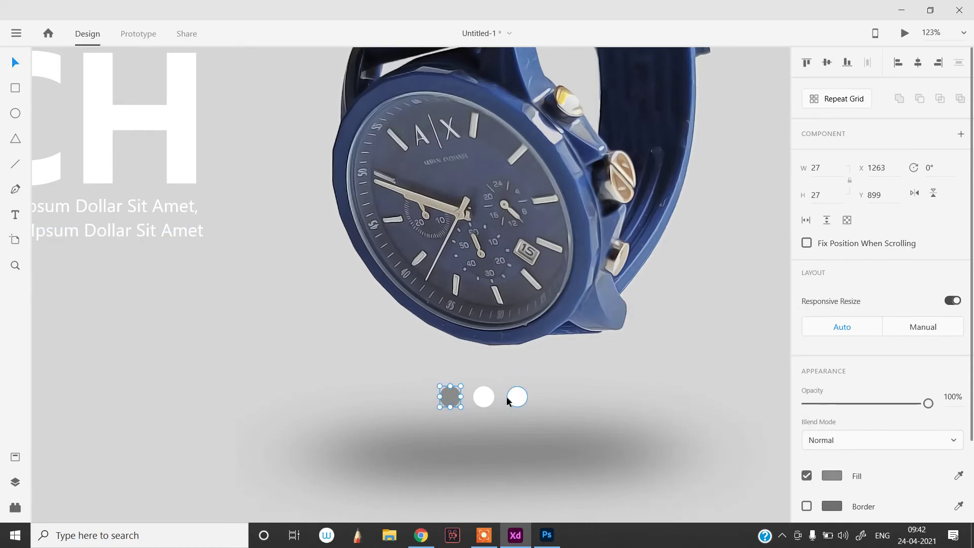
Step: Group the three circles, scale the group to about 64 x 15 px, and place it beneath the watch at about X 1288, Y 886
scroll(507, 397, down, 5)
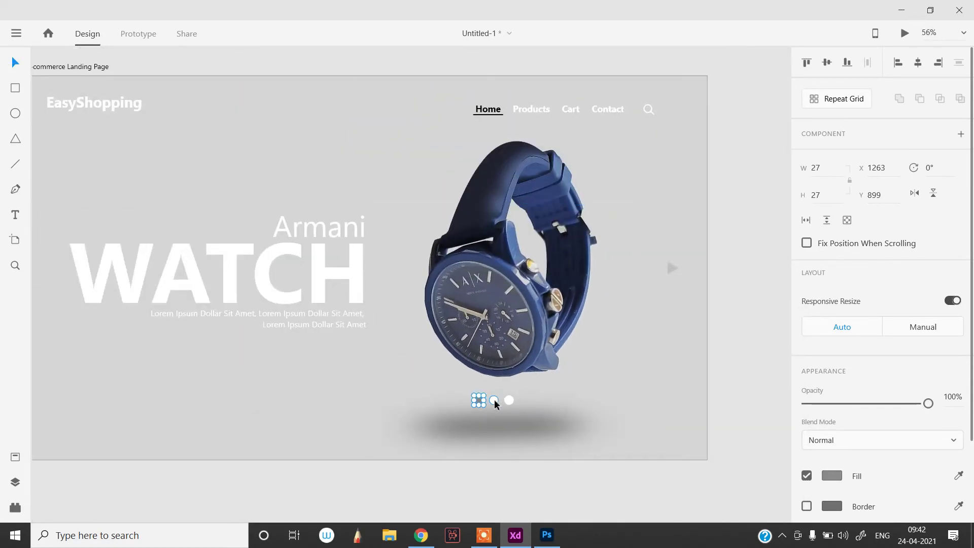
click(524, 402)
click(513, 403)
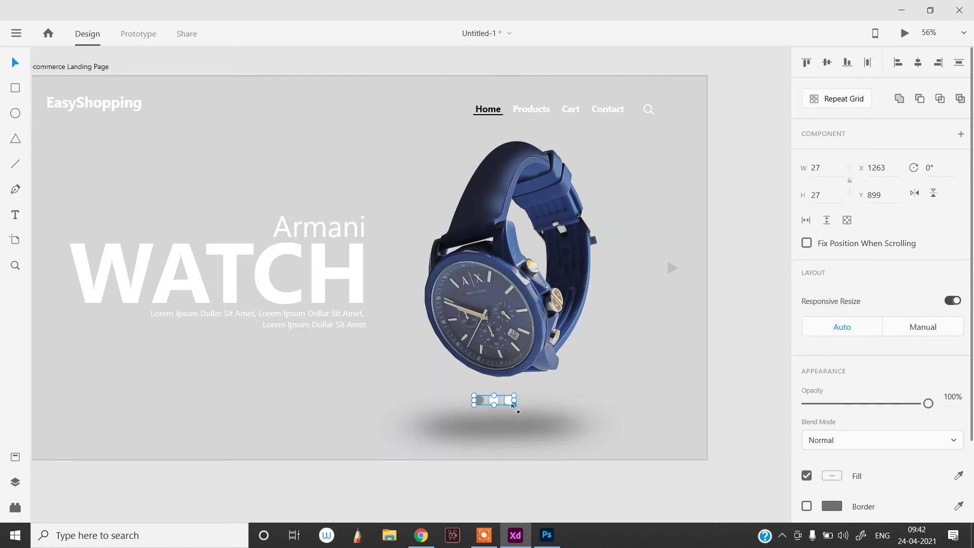
drag(497, 407, 492, 405)
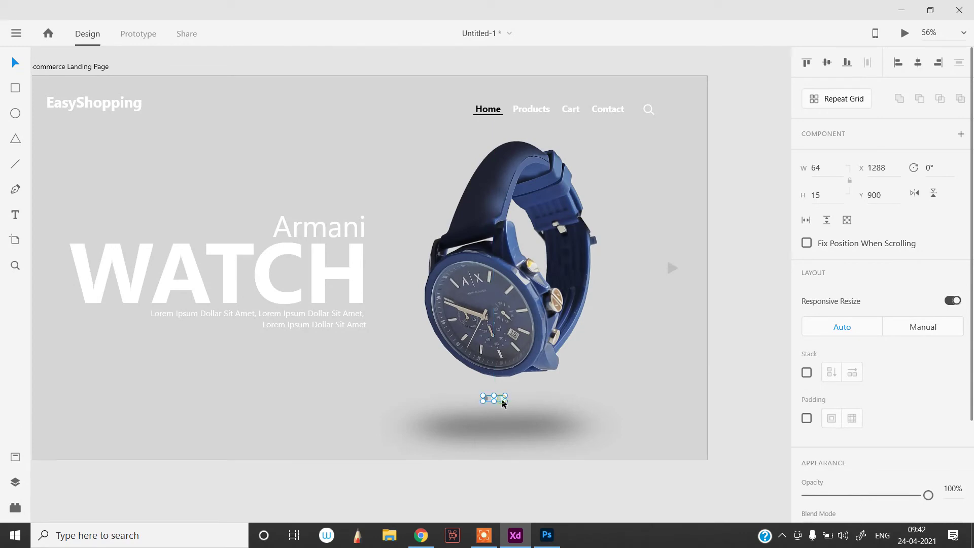
drag(504, 394, 505, 399)
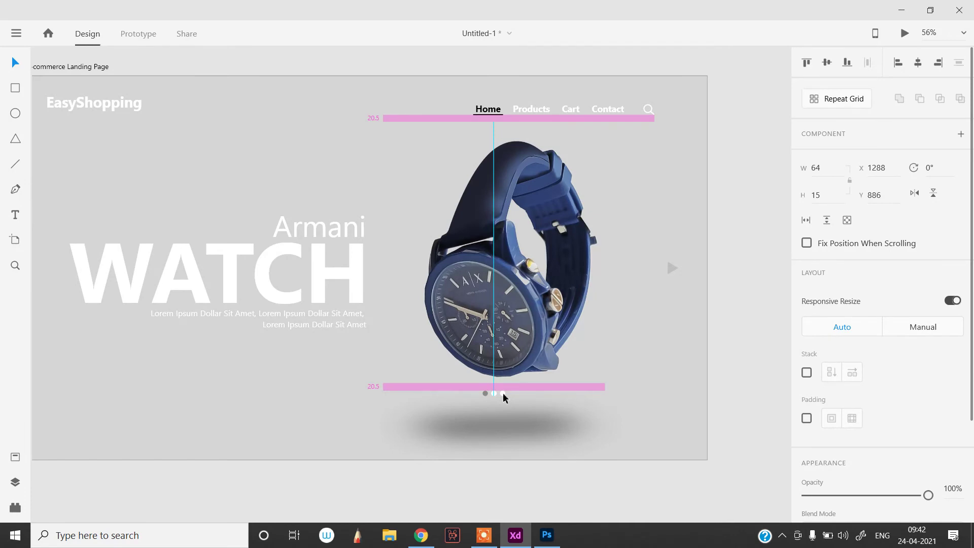
Step: Deselect the dots and examine the overall composition of the landing page
scroll(529, 443, down, 6)
click(434, 190)
scroll(553, 481, up, 2)
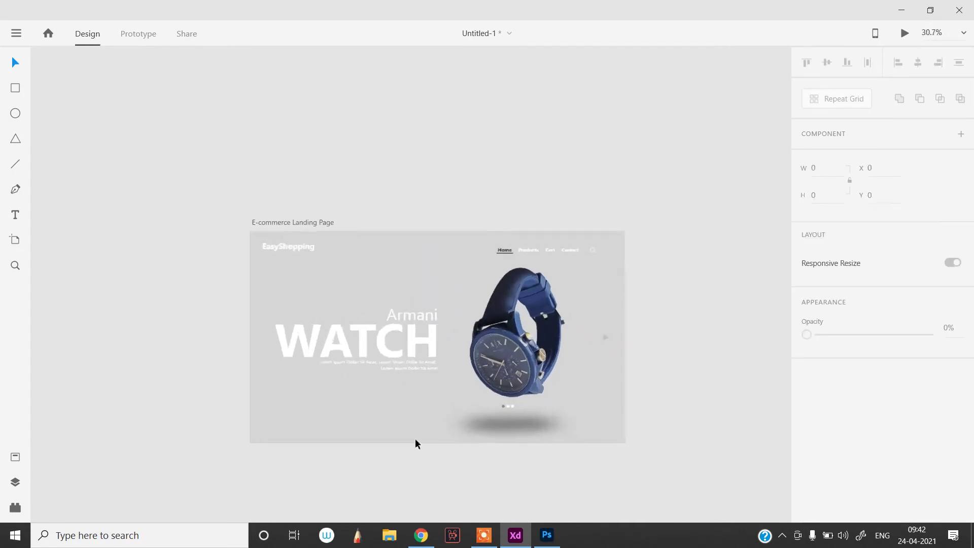
scroll(400, 439, up, 3)
scroll(637, 431, up, 2)
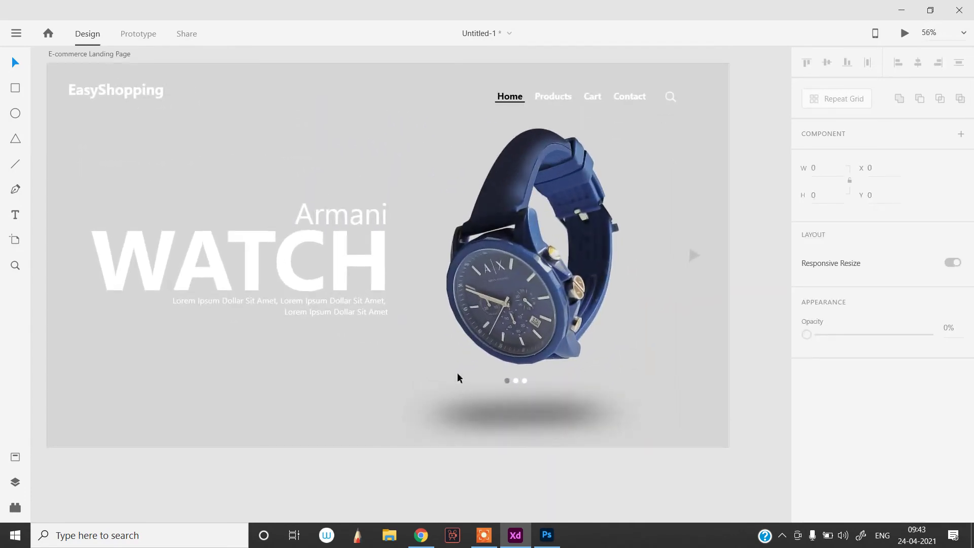
scroll(346, 253, left, 1)
scroll(346, 253, up, 1)
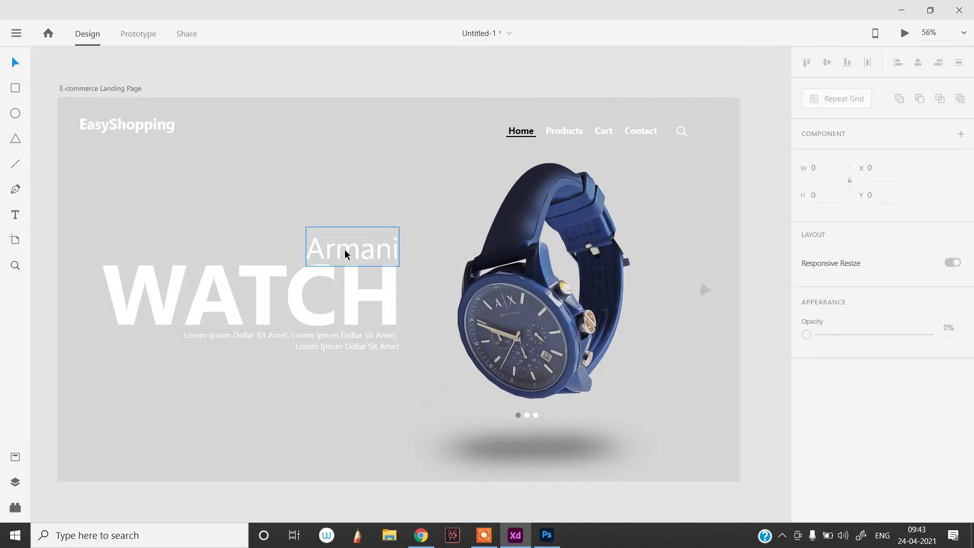
scroll(345, 254, left, 1)
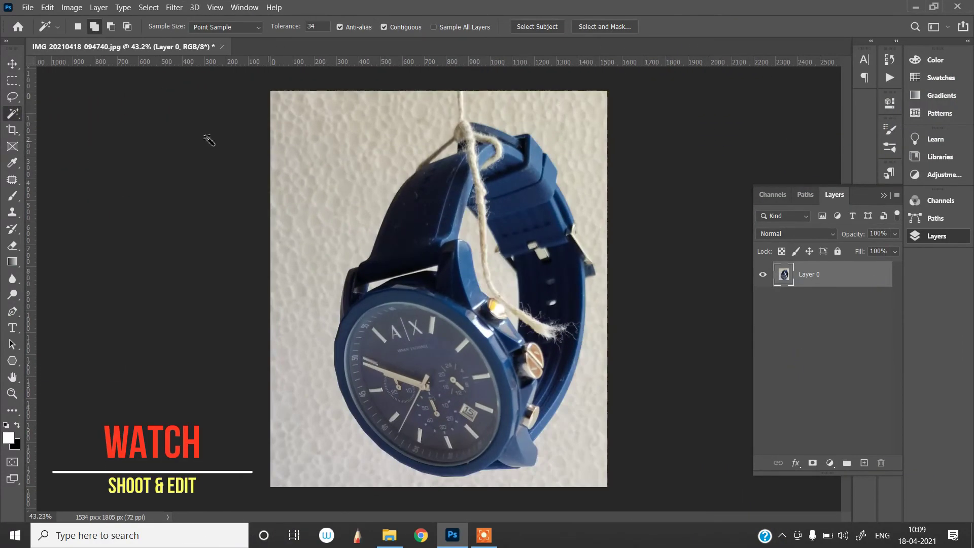
Step: In the Photoshop watch photo, select the textured background around the watch with the Quick Selection tool and delete it
key(shift+w)
mouse_move(208, 141)
mouse_down()
mouse_move(320, 257)
mouse_move(306, 389)
mouse_move(588, 355)
mouse_up()
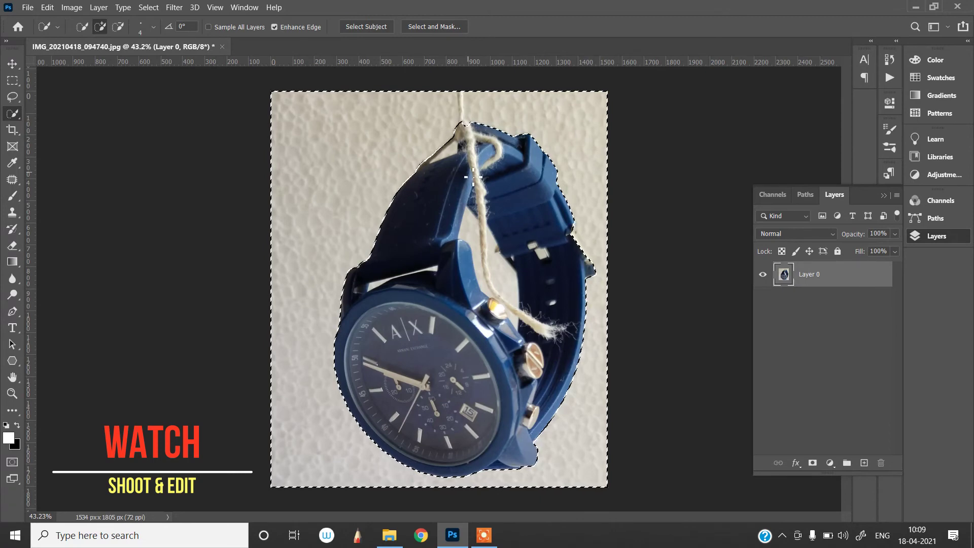
key(Delete)
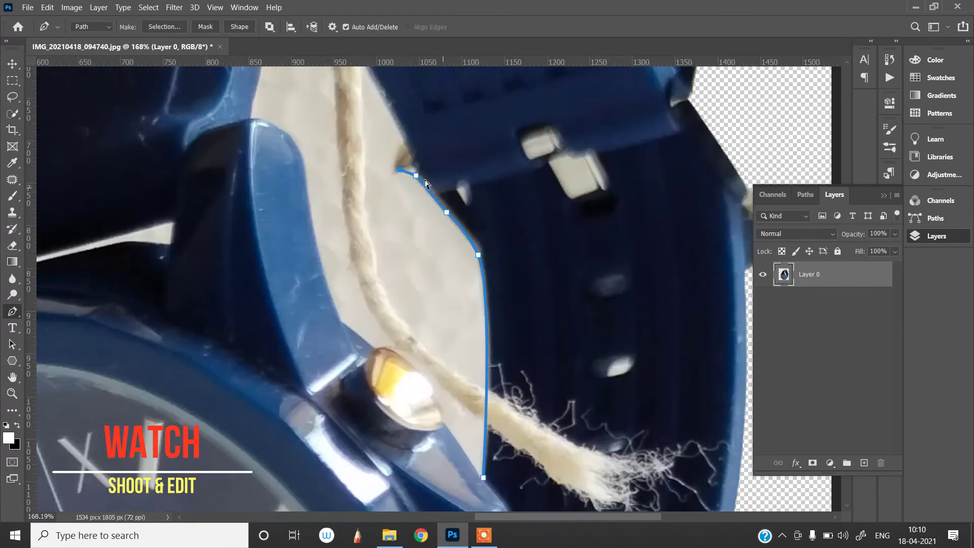
Step: Undo the last Pen anchor and continue the path up along the rear strap's inner edge to the hanging string
key(ctrl+z)
click(413, 165)
click(410, 156)
scroll(372, 196, up, 7)
drag(363, 204, 352, 189)
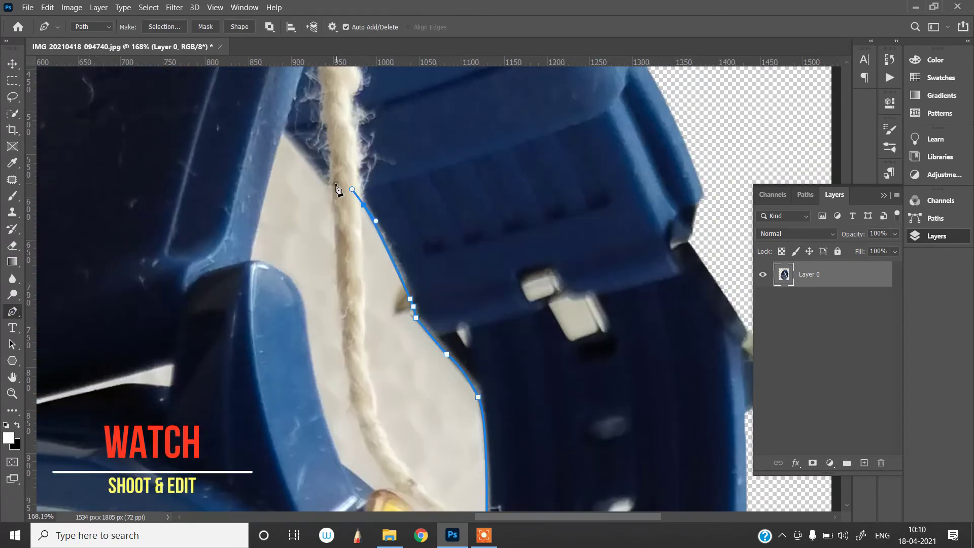
Step: Continue the Pen path down the front lug's inner edge and past the crown, closing it around the gap inside the strap
click(251, 256)
drag(293, 279, 302, 295)
scroll(311, 299, down, 1)
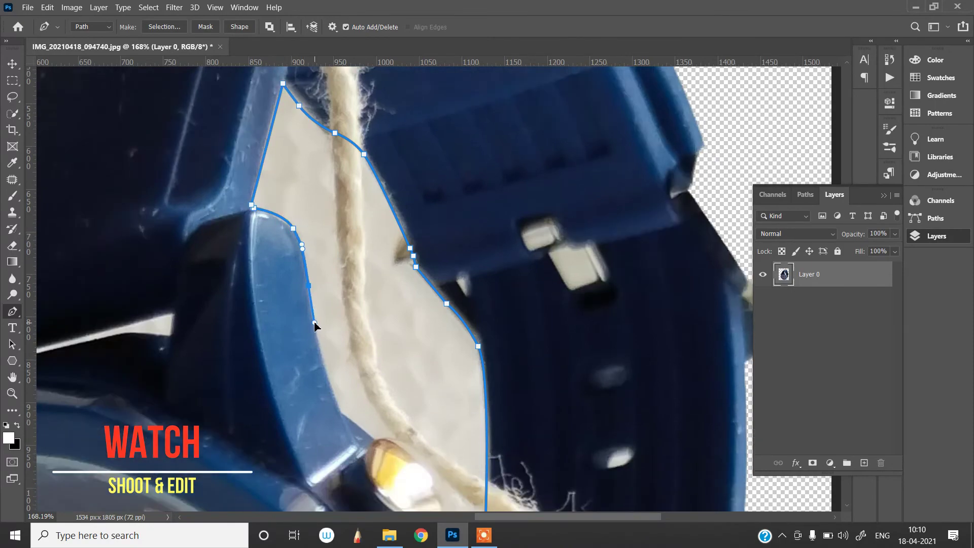
click(341, 413)
scroll(373, 440, down, 1)
drag(439, 447, 449, 469)
scroll(448, 469, down, 2)
click(485, 449)
Step: Convert the closed path into a selection, delete the background and string inside it, and deselect
key(ctrl+Return)
key(Delete)
key(ctrl+d)
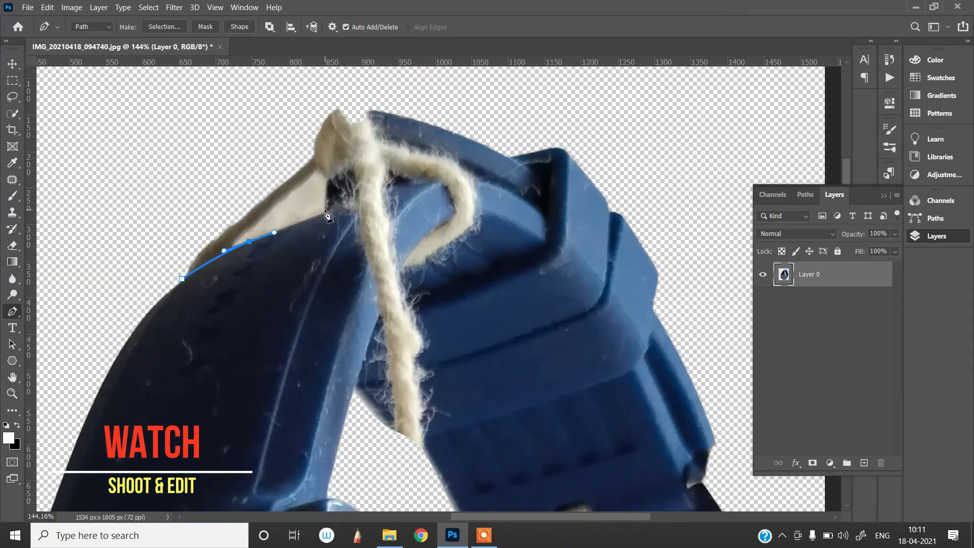
Step: Finish the Pen path around the tag and knot above the front strap and remove that area
click(228, 98)
scroll(36, 78, down, 1)
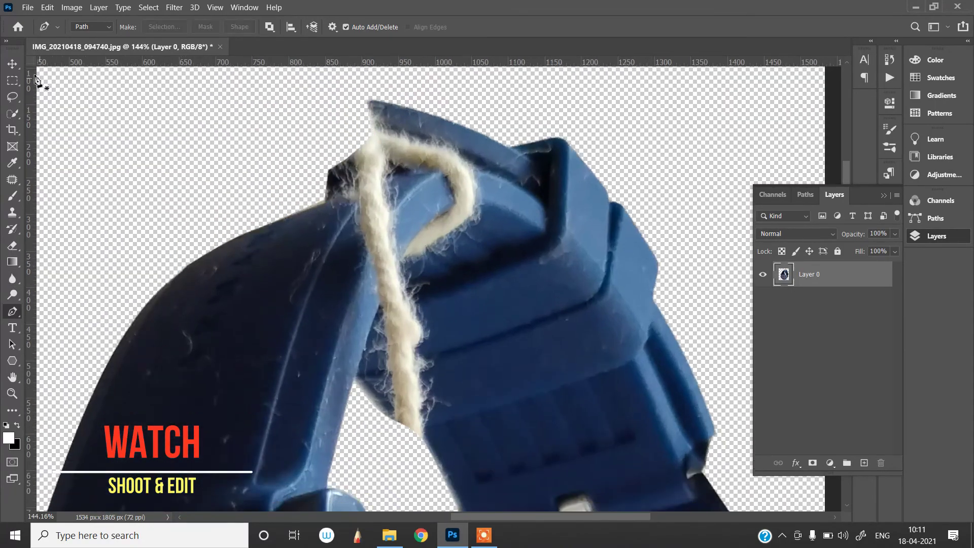
scroll(481, 79, down, 10)
key(v)
Step: Try to retouch a spot on the rear strap with the Patch tool
scroll(588, 352, up, 6)
key(j)
drag(435, 293, 438, 289)
mouse_move(446, 296)
mouse_down()
mouse_move(454, 215)
mouse_move(443, 287)
mouse_move(460, 301)
mouse_up()
key(ctrl+z)
key(ctrl+d)
Step: Place the copied piece of strap texture on the rear strap and duplicate it beside the first
click(12, 64)
key(ctrl+t)
key(Return)
alt+drag(461, 302, 478, 310)
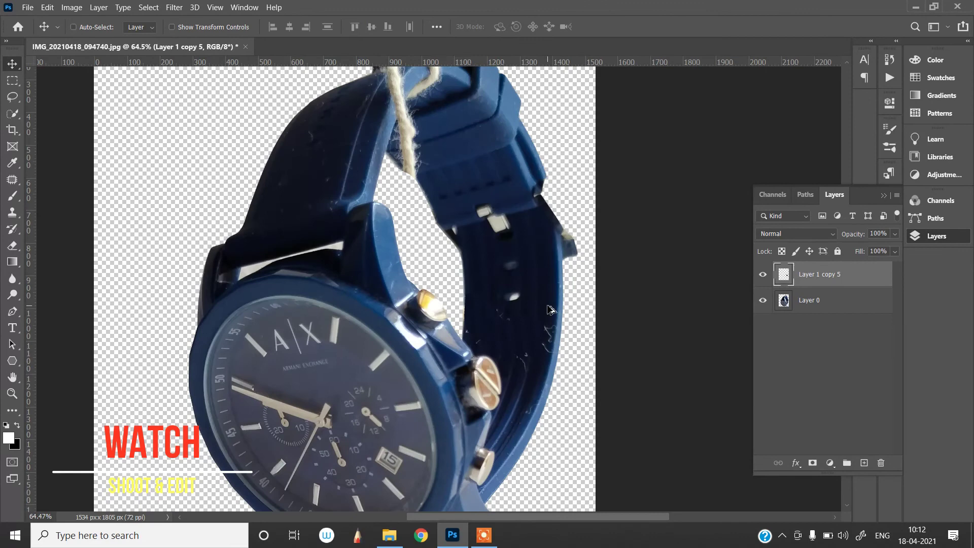
Step: Copy a strap patch from Layer 0 to a new topmost layer, move it over the hanging string and duplicate it
scroll(425, 258, up, 3)
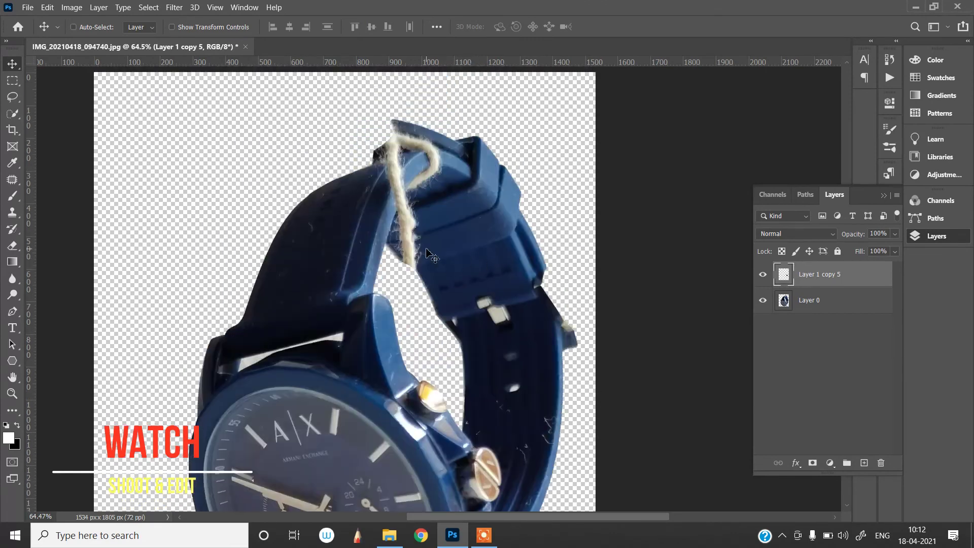
key(shift+j)
drag(468, 235, 461, 231)
click(811, 300)
key(ctrl+j)
drag(821, 300, 821, 262)
key(v)
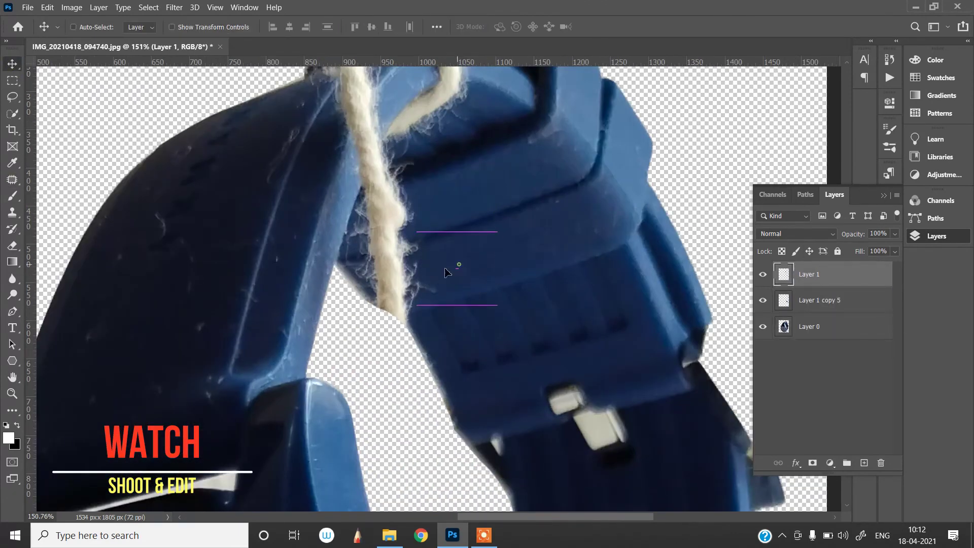
drag(452, 267, 388, 282)
alt+drag(387, 281, 406, 276)
Step: Set the foreground colour to #0c1733 for the selected thin strip along the strap loop's lower edge
right_click(848, 326)
click(715, 363)
key(e)
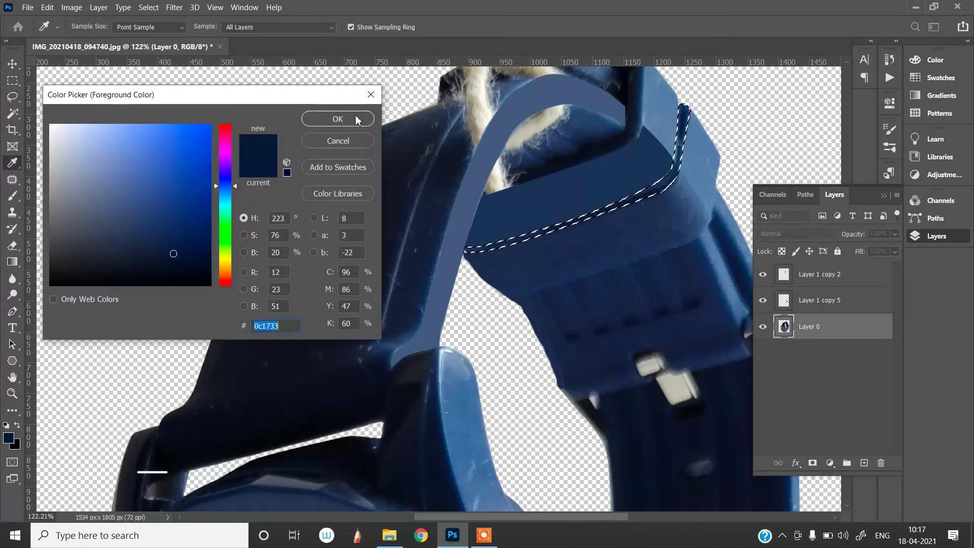
click(338, 118)
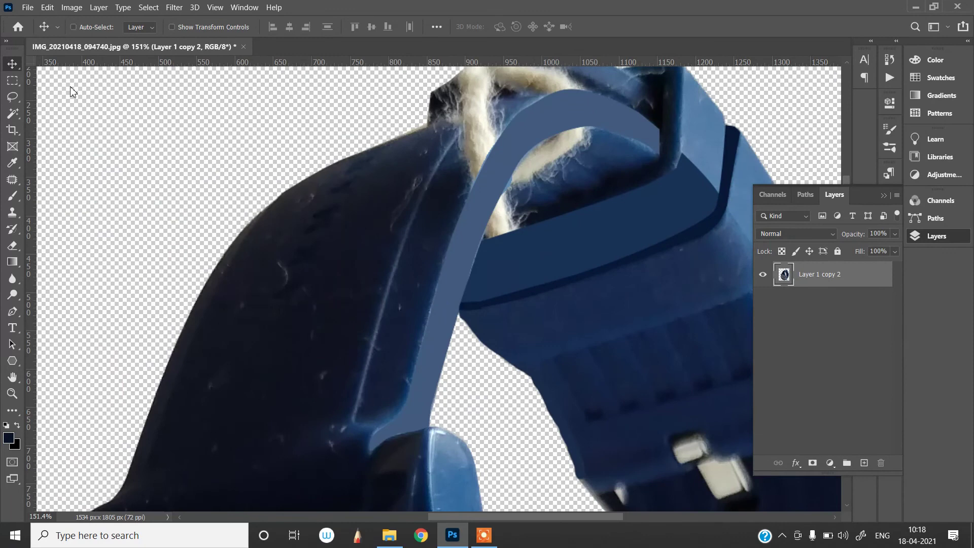
Step: Draw a closed Pen path around the string-covered area inside the strap's arch and convert it into a selection
click(13, 196)
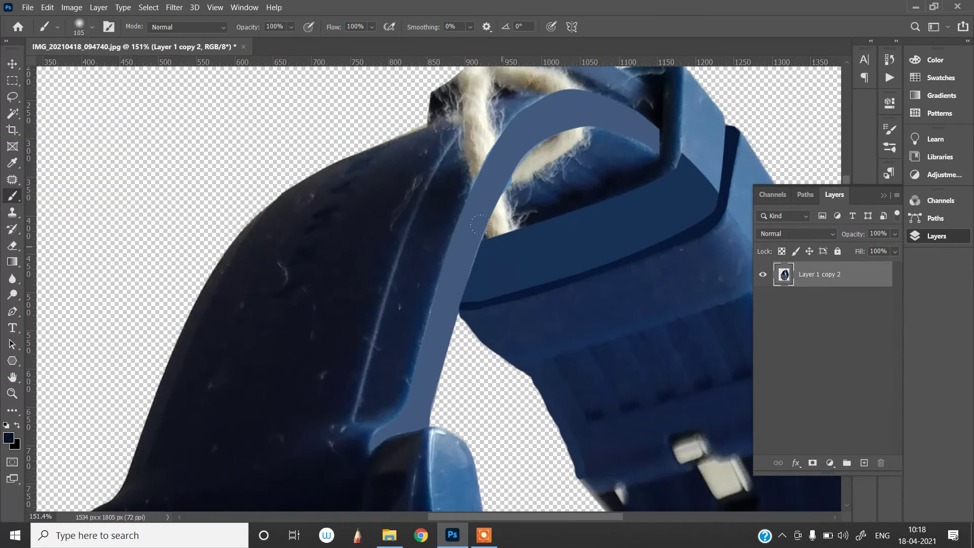
click(13, 311)
click(482, 241)
click(656, 180)
click(668, 167)
click(654, 165)
click(599, 188)
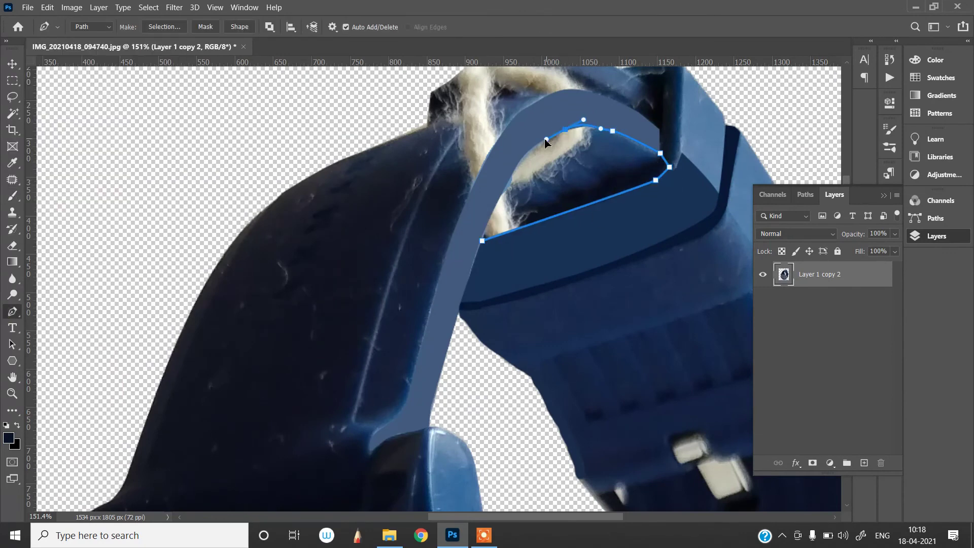
click(482, 241)
key(ctrl+Return)
Step: Paint over the string inside the arch selection, using dark navy along the lower edge and sampled mid-blue above
key(b)
drag(624, 178, 500, 223)
click(9, 438)
click(604, 144)
key(Return)
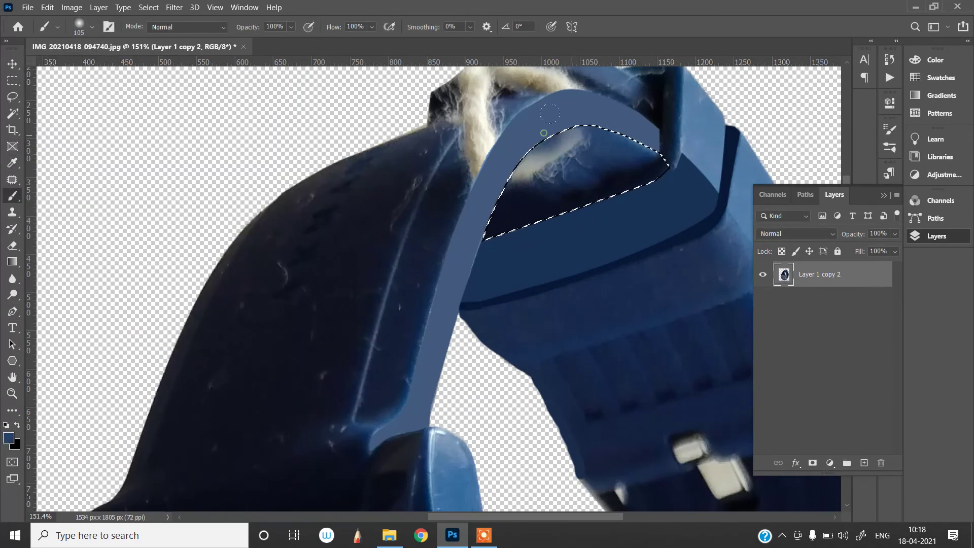
drag(548, 137, 573, 113)
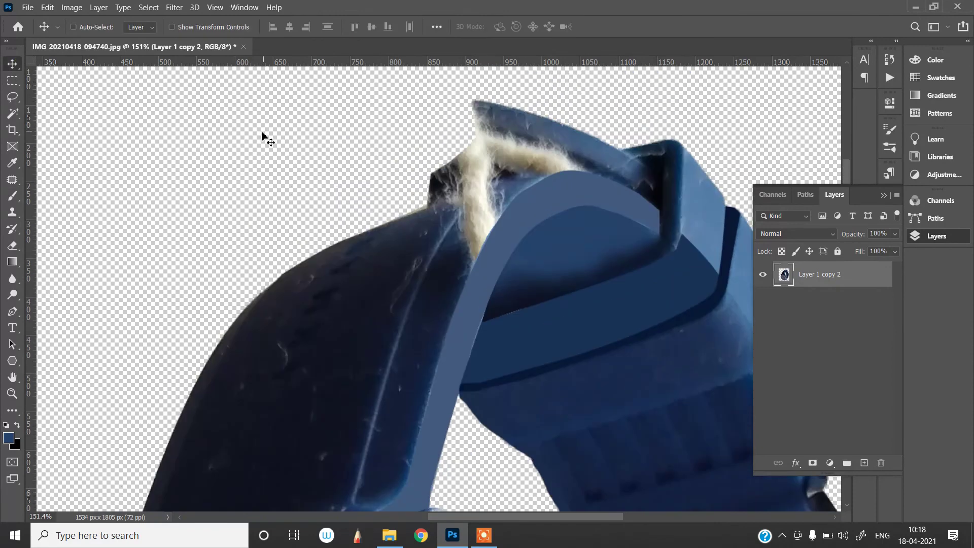
Step: Outline the strap's top and remaining string with a closed Pen path above the light blue band and convert it into a selection
key(p)
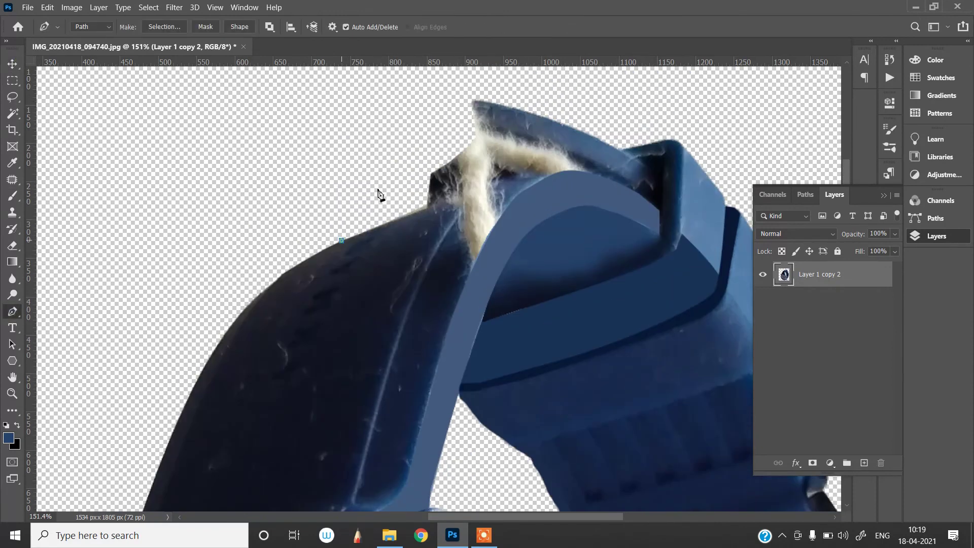
drag(491, 101, 524, 100)
drag(603, 138, 623, 152)
drag(474, 259, 466, 272)
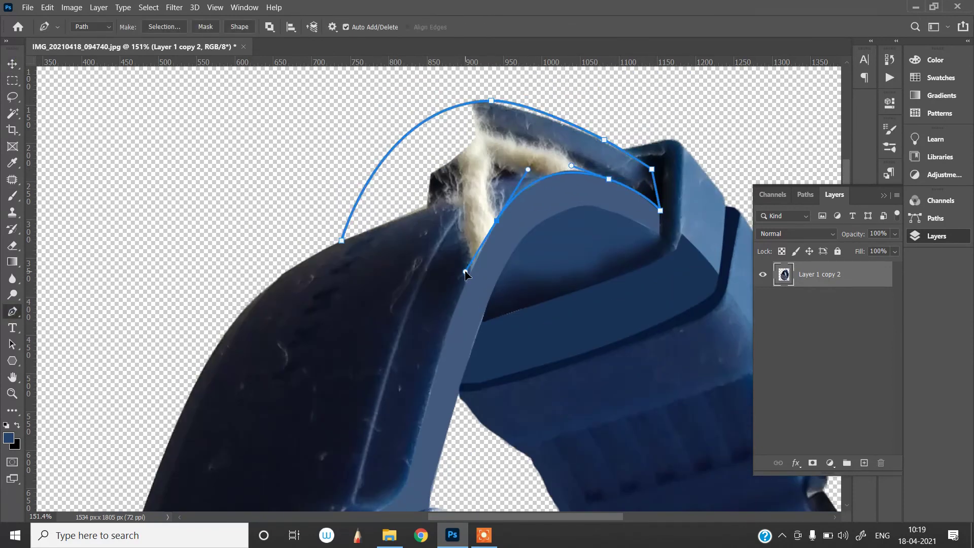
scroll(470, 274, down, 1)
click(451, 224)
click(454, 176)
click(343, 200)
key(ctrl+Return)
Step: Sample blues from the watch and brush the first base colours over the string in the strap-top selection
click(9, 438)
click(13, 194)
mouse_move(428, 153)
mouse_down()
mouse_move(482, 154)
mouse_move(464, 208)
mouse_up()
click(8, 437)
click(560, 97)
click(337, 119)
scroll(507, 152, up, 1)
mouse_move(476, 117)
mouse_down()
mouse_move(644, 178)
mouse_move(609, 169)
mouse_up()
Step: Resample darker and greyer blues from the strap and paint over the string remnants above the light blue band
click(9, 438)
click(650, 199)
click(337, 119)
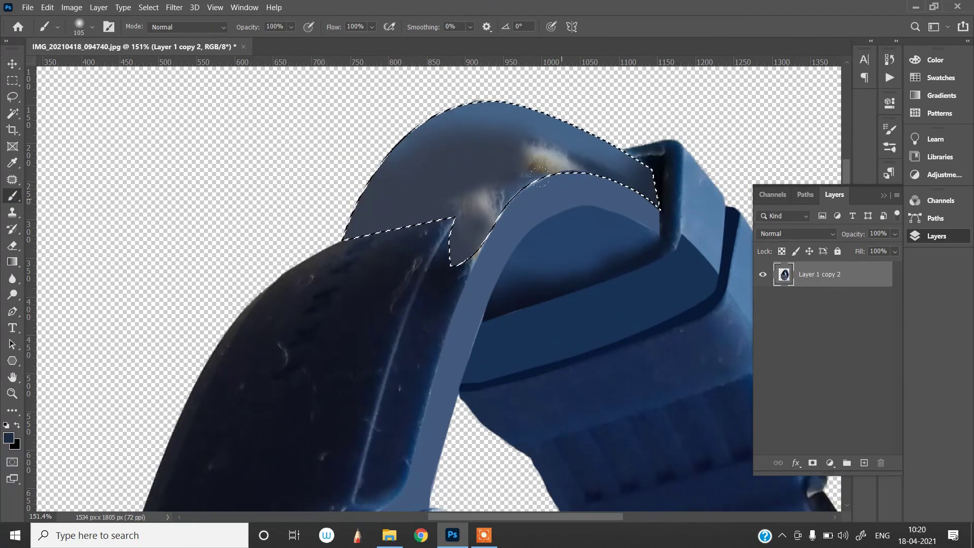
click(9, 438)
click(337, 118)
click(9, 438)
click(527, 196)
click(337, 119)
click(8, 437)
click(466, 163)
click(338, 119)
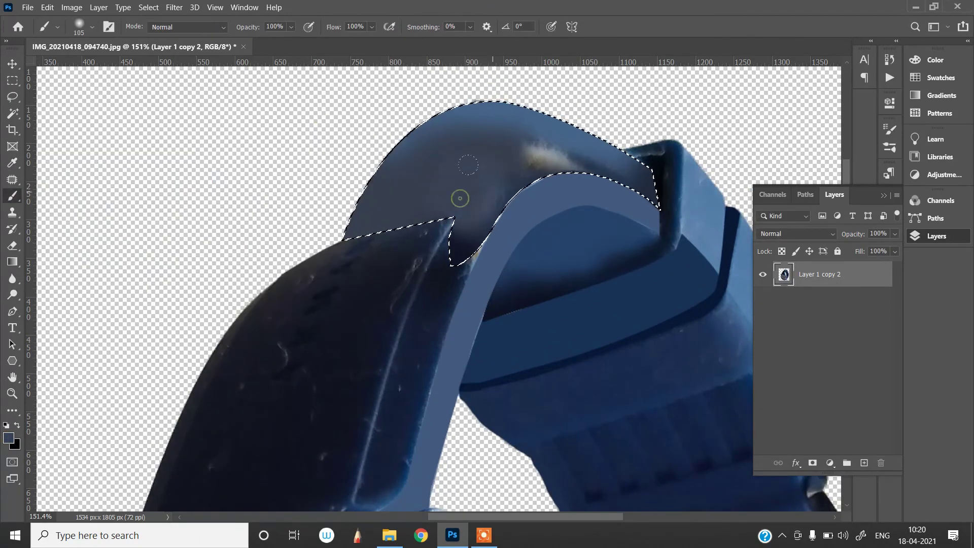
drag(458, 197, 553, 157)
Step: Sample another strap blue, blend it across the whole strap-top selection, and deselect
click(9, 437)
click(561, 193)
click(338, 118)
mouse_move(349, 228)
mouse_down()
mouse_move(533, 110)
mouse_move(649, 172)
mouse_up()
key(ctrl+d)
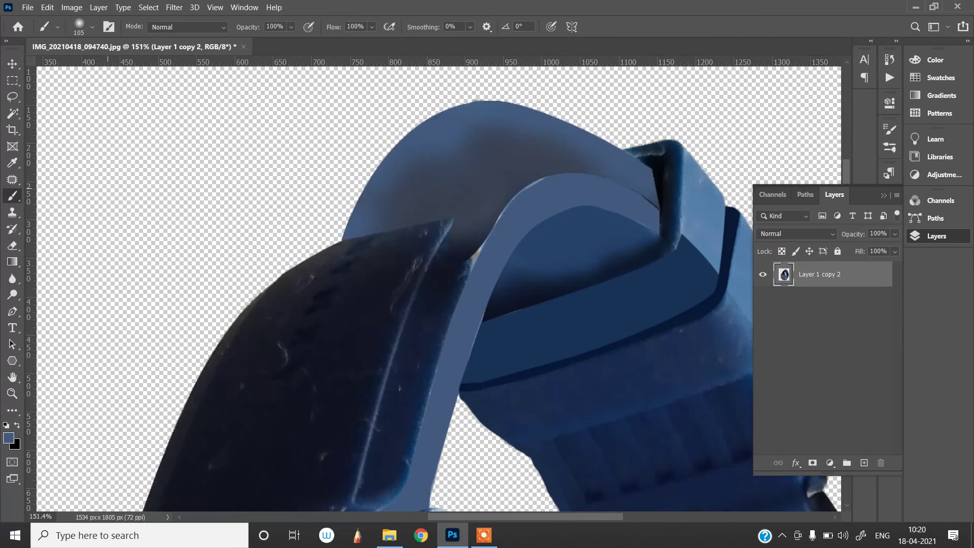
Step: Start a Pen path at the strap loop and run it over the light blue band's outer edge and down its side
key(p)
scroll(621, 169, up, 5)
click(694, 246)
mouse_move(546, 175)
mouse_down()
mouse_move(485, 184)
mouse_move(462, 168)
mouse_up()
drag(419, 210, 414, 215)
scroll(360, 274, down, 3)
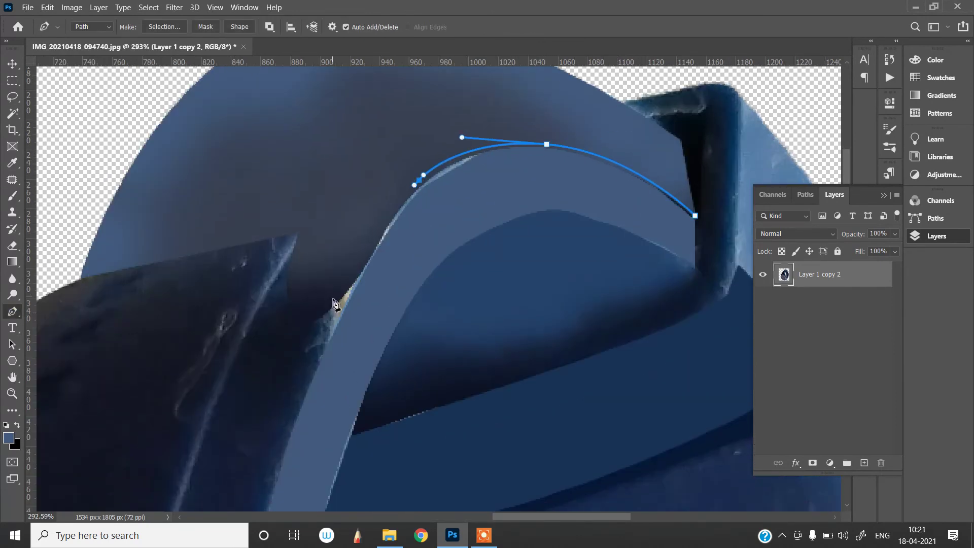
drag(287, 354, 279, 381)
scroll(278, 390, down, 4)
Step: Close the Pen path back along the light blue band as a thin strip and convert it into a selection
click(276, 418)
click(285, 413)
drag(366, 228, 387, 203)
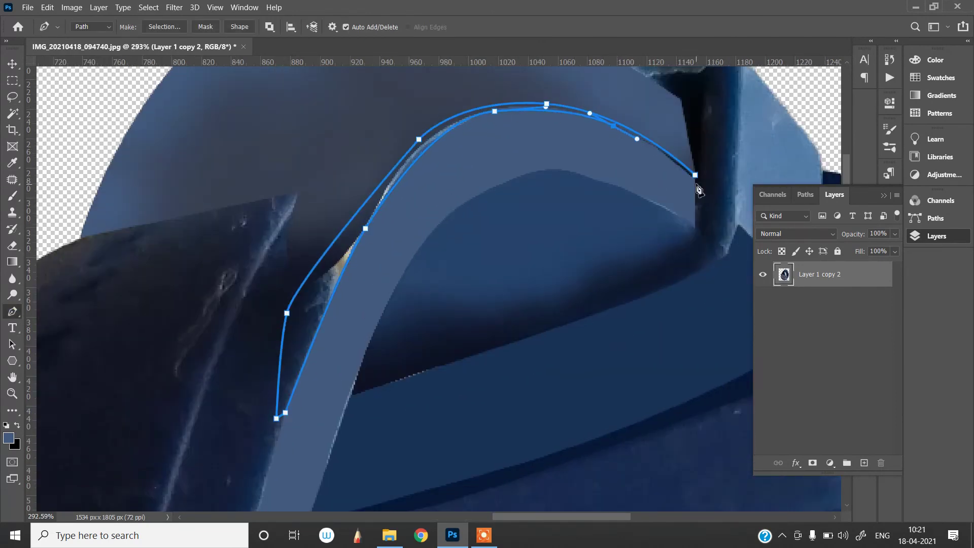
click(695, 176)
key(ctrl+Return)
Step: Paint the thin strip beside the light blue band with a sampled dark navy and deselect
click(9, 437)
click(400, 350)
click(337, 119)
key(b)
drag(291, 386, 543, 107)
click(9, 437)
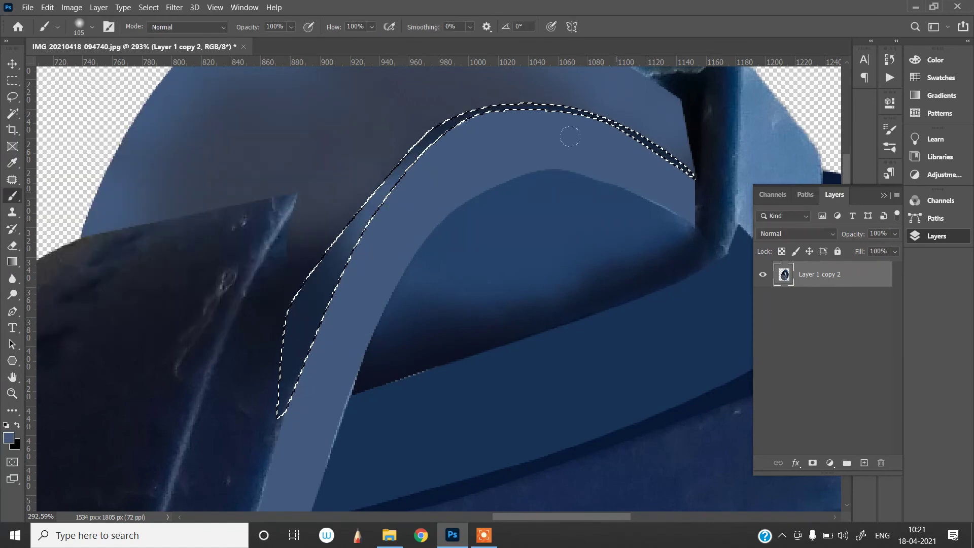
key(ctrl+d)
Step: Draw a Pen path for a smooth outer strap contour from the front strap's edge over the top and make it a selection
key(v)
scroll(380, 252, down, 10)
key(p)
scroll(508, 160, up, 3)
click(318, 206)
drag(439, 83, 488, 71)
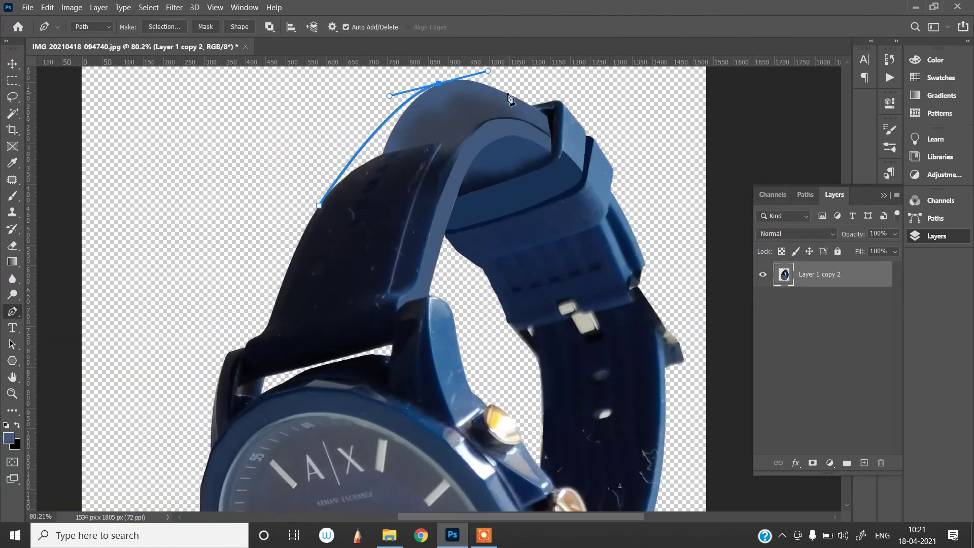
key(ctrl+Return)
Step: Fill the new strap contour with sampled dark navy using the Brush, sample a lighter shade, and deselect
click(9, 437)
click(414, 203)
click(353, 116)
click(12, 196)
mouse_move(330, 200)
mouse_down()
mouse_move(507, 94)
mouse_move(375, 137)
mouse_move(372, 184)
mouse_move(495, 99)
mouse_up()
click(9, 437)
click(469, 109)
click(339, 118)
key(ctrl+d)
Step: Blend the uneven painted patches at the top of the strap with the Patch tool and deselect
key(j)
mouse_move(417, 111)
mouse_down()
mouse_move(446, 142)
mouse_move(417, 110)
mouse_up()
drag(432, 133, 454, 119)
mouse_move(424, 104)
mouse_down()
mouse_move(426, 124)
mouse_move(424, 105)
mouse_up()
mouse_move(449, 111)
mouse_down()
mouse_move(479, 101)
mouse_move(476, 112)
mouse_up()
mouse_move(416, 111)
mouse_down()
mouse_move(400, 135)
mouse_move(416, 111)
mouse_up()
drag(421, 133, 443, 113)
click(435, 115)
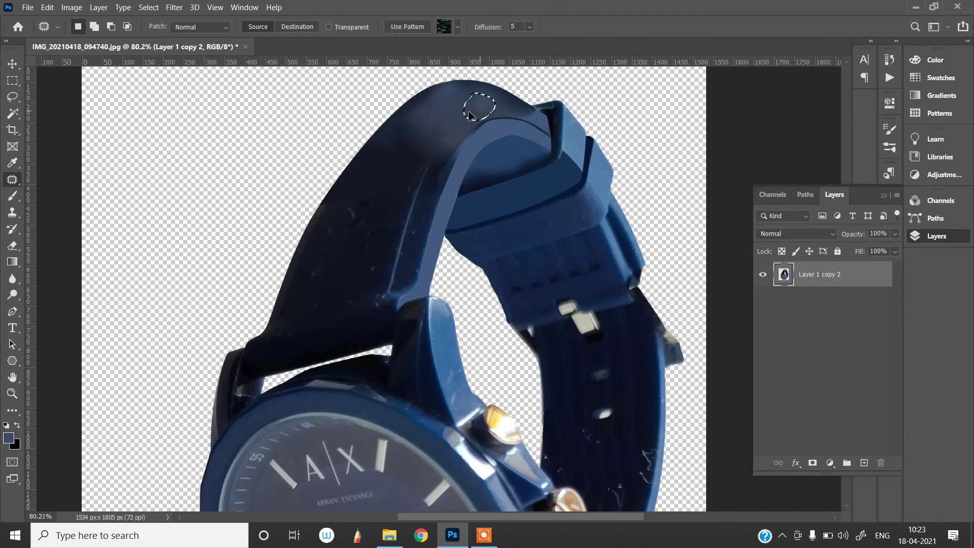
key(ctrl+d)
Step: Patch two more uneven areas of the strap's top near the strap loop with neighbouring texture
scroll(570, 79, up, 5)
drag(454, 147, 451, 153)
drag(479, 163, 405, 146)
mouse_move(483, 140)
mouse_down()
mouse_move(497, 167)
mouse_move(456, 147)
mouse_move(532, 138)
mouse_up()
Step: Try to retouch the scratch on the front strap with a resized Healing Brush
right_click(12, 180)
click(66, 194)
click(92, 27)
drag(74, 64, 78, 64)
click(92, 27)
click(223, 282)
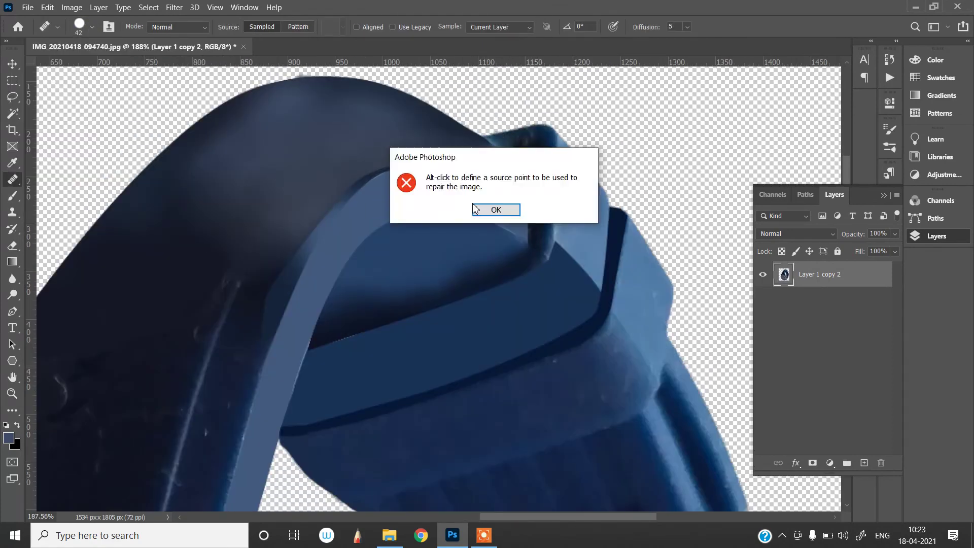
click(479, 211)
click(223, 282)
click(502, 214)
right_click(12, 180)
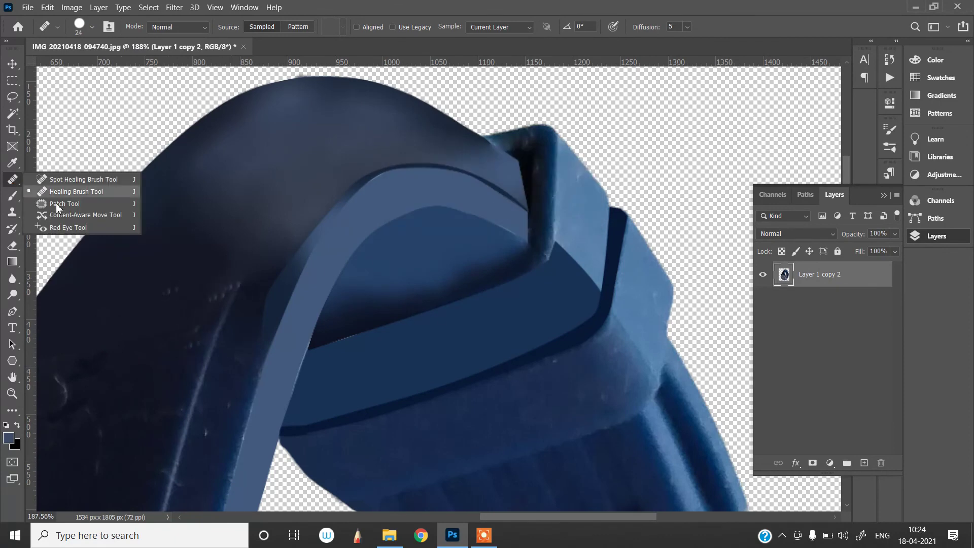
Step: Remove the scratch beside the front strap's ridge line with the Patch tool
click(61, 204)
scroll(203, 284, down, 2)
mouse_move(191, 263)
mouse_down()
mouse_move(186, 278)
mouse_move(191, 263)
mouse_up()
mouse_move(197, 281)
mouse_down()
mouse_move(177, 284)
mouse_move(229, 310)
mouse_up()
Step: Patch the blemishes on the light blue side faces of the two strap loops
scroll(276, 278, down, 1)
scroll(230, 304, up, 1)
drag(651, 223, 650, 227)
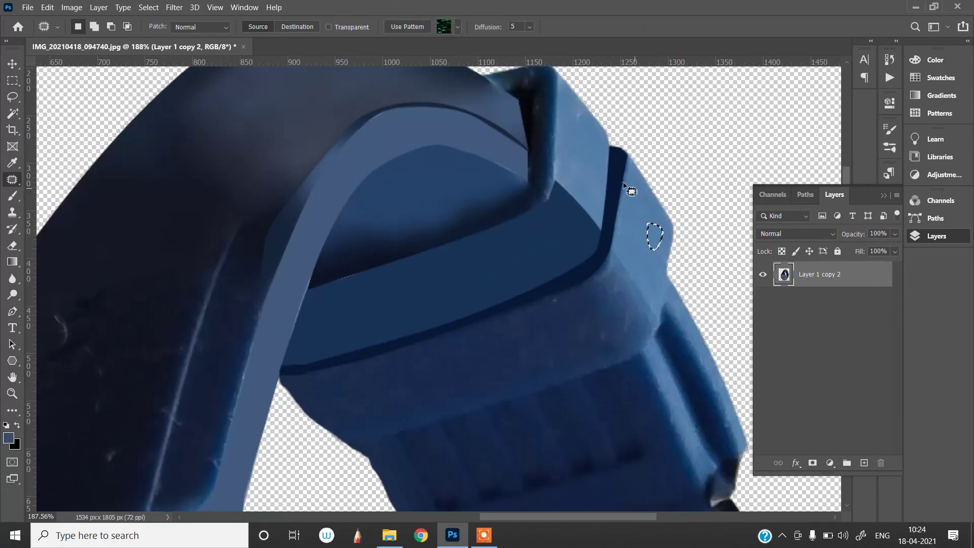
drag(573, 116, 572, 121)
scroll(580, 127, up, 1)
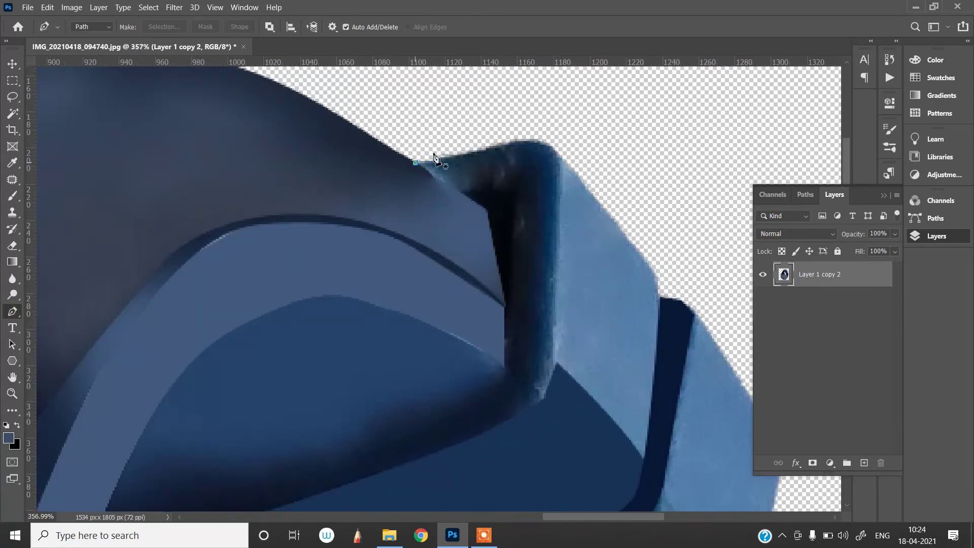
Step: Draw a Pen path along the upper strap loop's outer top edge and around its corner
click(415, 163)
click(524, 137)
drag(567, 160, 587, 186)
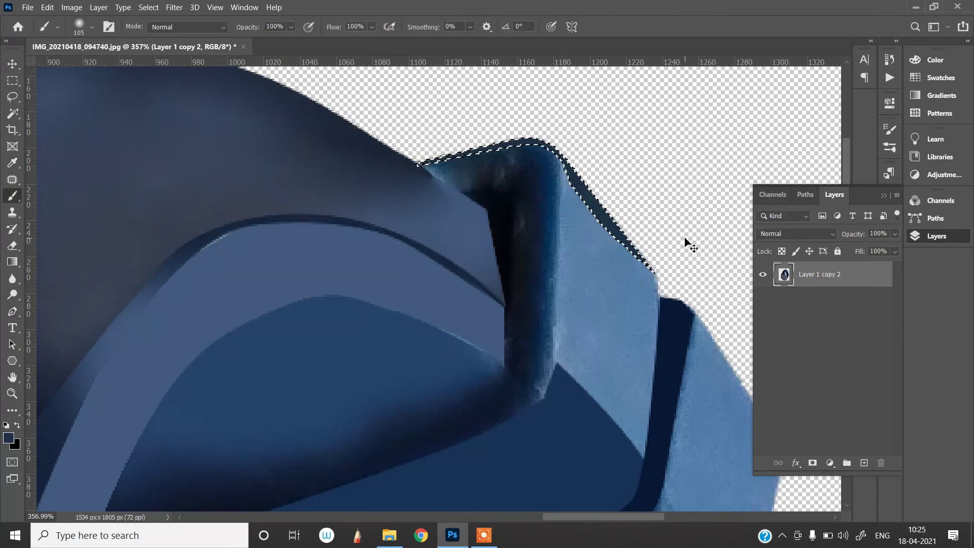
Step: Shade the upper edge of the strap loop's side face in dark blue with a soft brush at 37 px, then 29 px
click(79, 26)
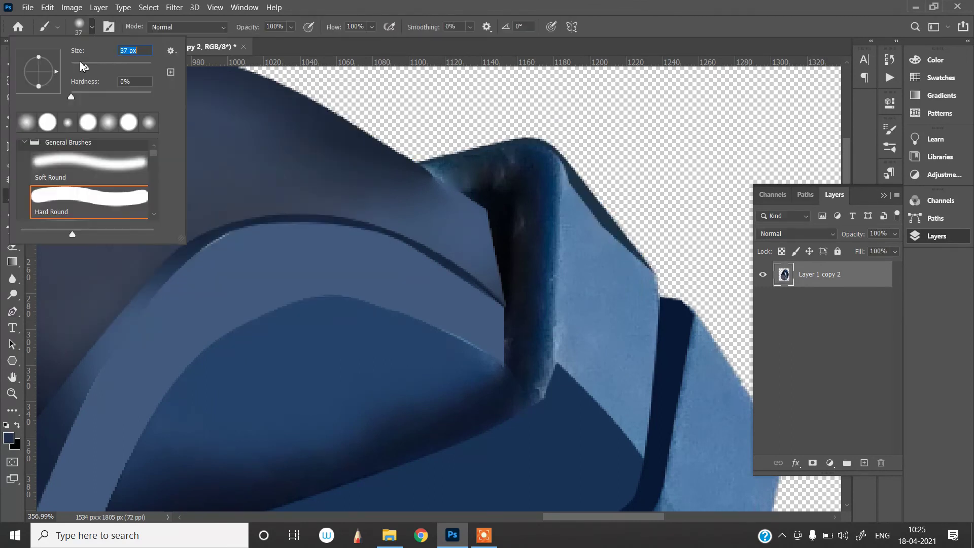
drag(563, 168, 597, 224)
click(78, 26)
drag(627, 270, 613, 248)
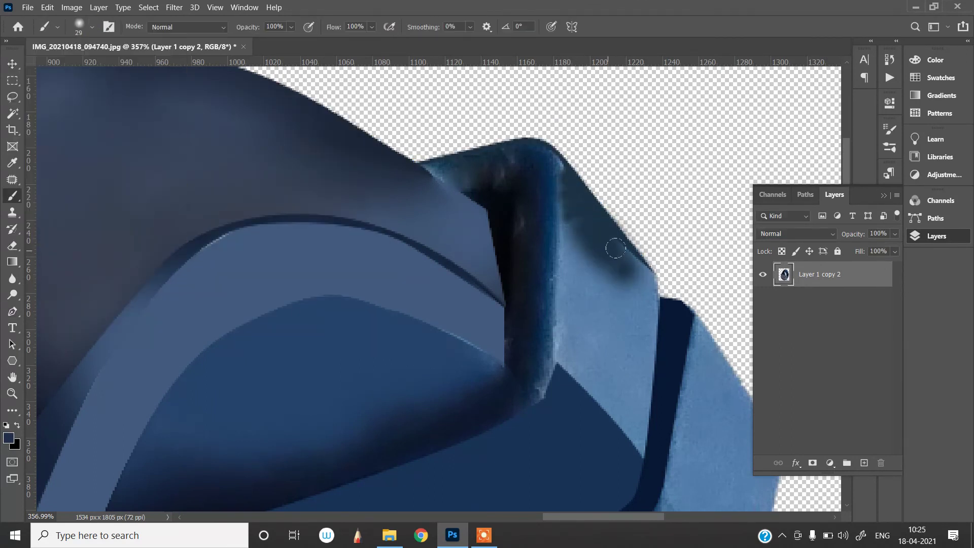
Step: Outline the upper strap loop's side face with the Pen tool, convert it into a selection, and brush it light blue
key(p)
key(ctrl+Return)
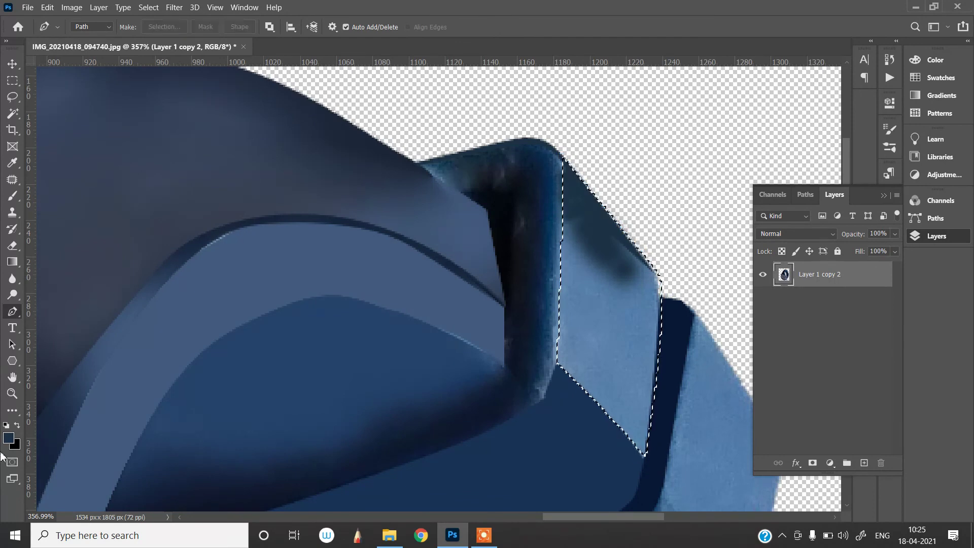
key(b)
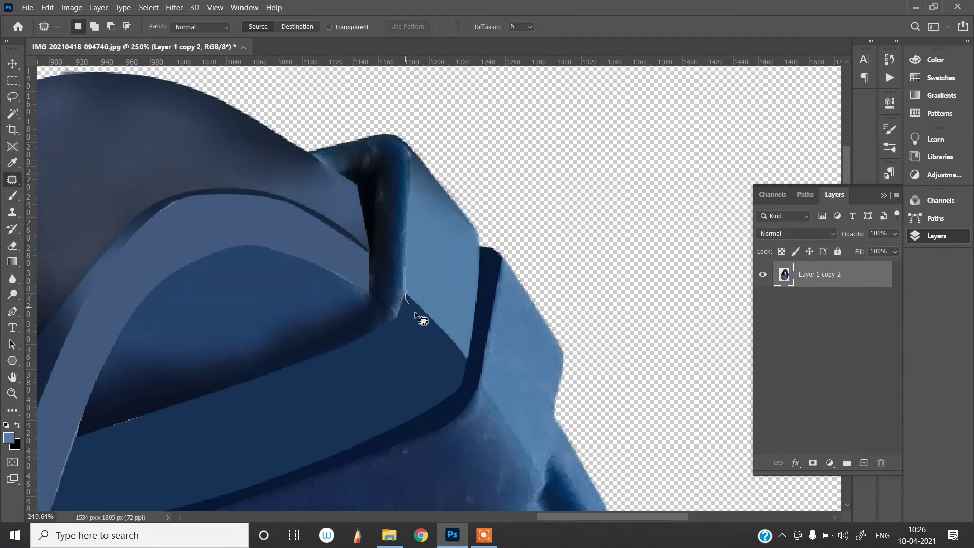
Step: Select the dark corner below the strap loop's side face and brush light blue into it
key(ctrl+Return)
key(b)
drag(424, 317, 448, 364)
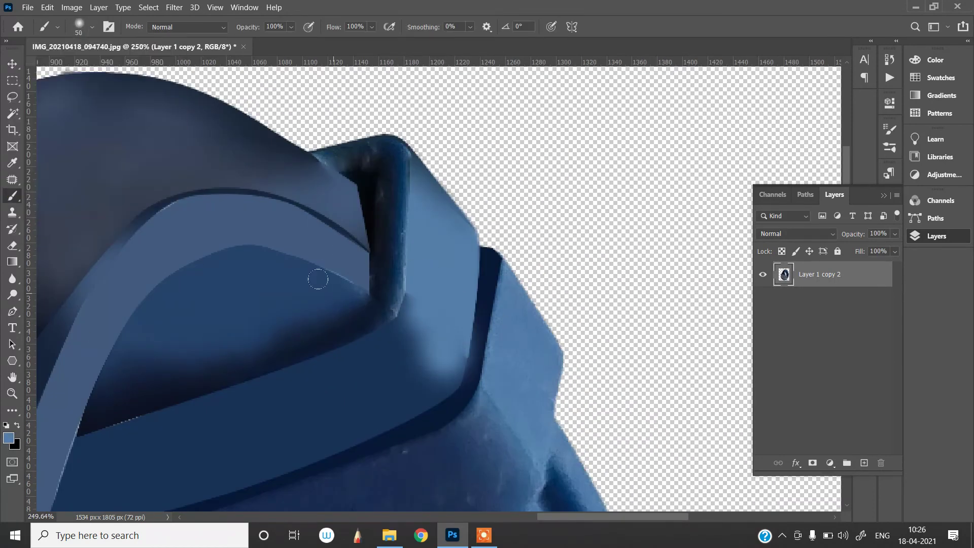
Step: Pick a darker blue and brush it over the inner strap surface beside the upper loop's dark inner corner
click(9, 438)
click(152, 353)
click(359, 124)
click(78, 27)
drag(363, 290, 286, 264)
scroll(285, 264, down, 8)
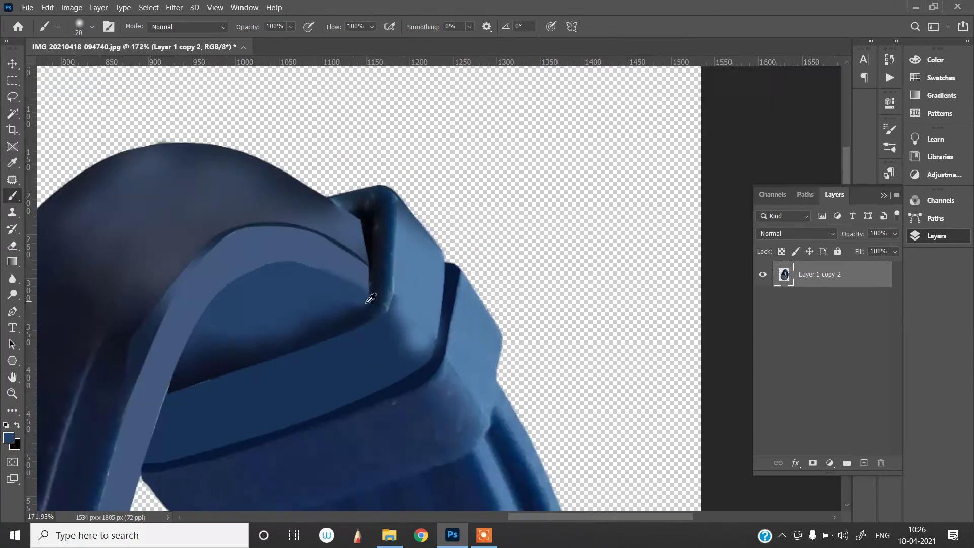
key(v)
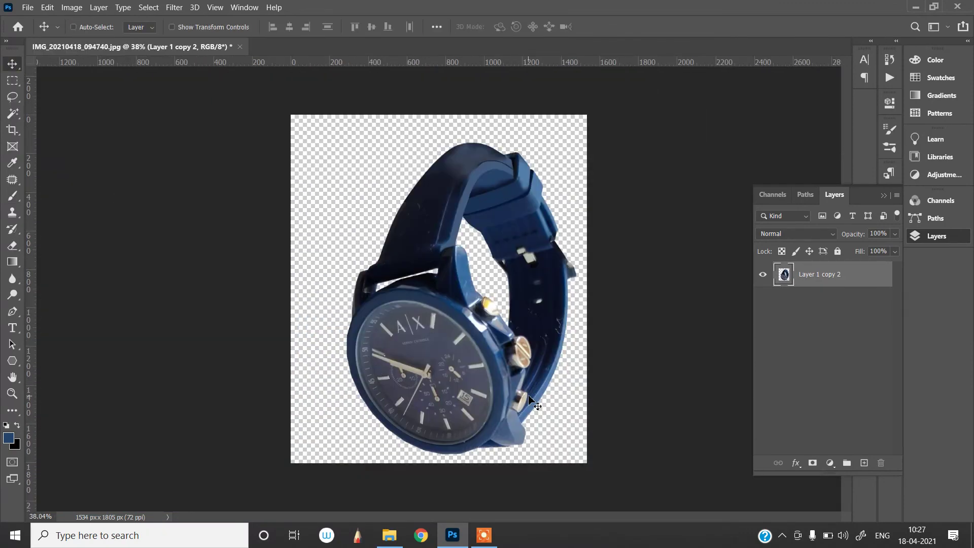
Step: Add a Selective Color adjustment and set its Blues to Cyan +40, Magenta -2, Yellow -20 and Black -32
click(943, 175)
click(856, 194)
click(802, 153)
click(786, 204)
drag(781, 181, 812, 181)
drag(781, 206, 766, 231)
drag(781, 256, 756, 256)
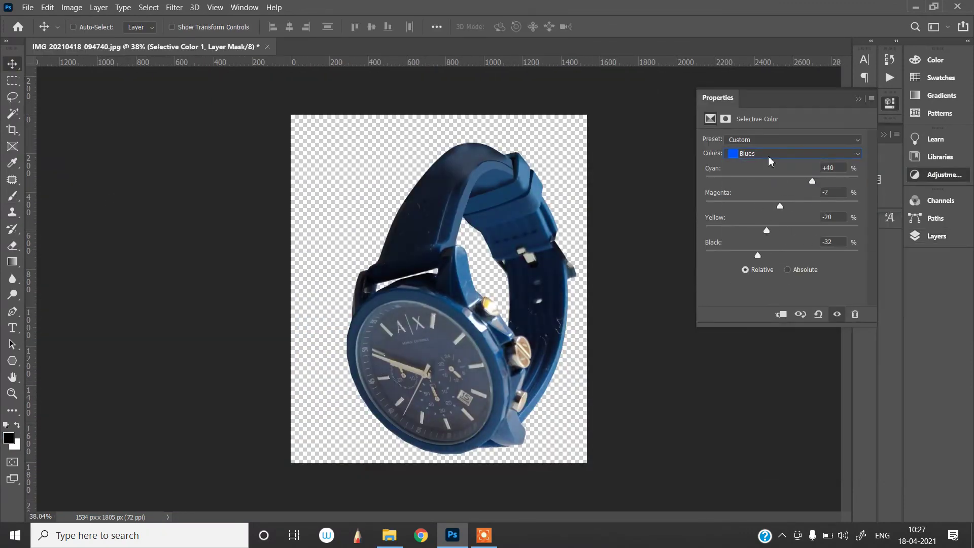
Step: Raise magenta and lower black for the Cyans in the Selective Color adjustment
click(769, 155)
click(776, 194)
drag(782, 206, 844, 208)
drag(781, 255, 733, 258)
Step: Merge the Selective Color adjustment with the watch layer
click(936, 236)
click(736, 363)
click(884, 195)
click(858, 98)
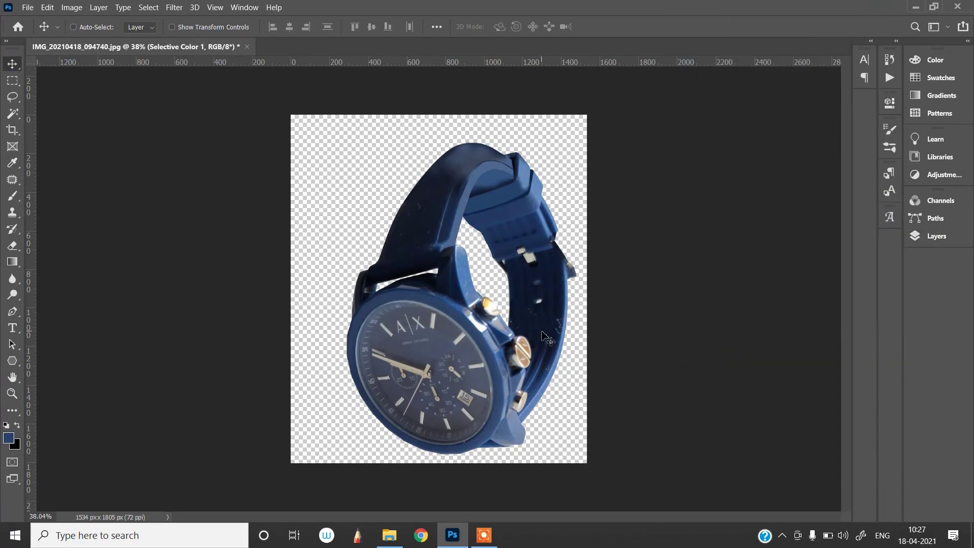
Step: Patch out the scratches and specks on the inner strap beside the watch crown with clean strap texture
scroll(543, 340, up, 6)
key(j)
drag(613, 232, 608, 236)
drag(612, 259, 603, 218)
drag(603, 273, 594, 283)
drag(607, 292, 608, 250)
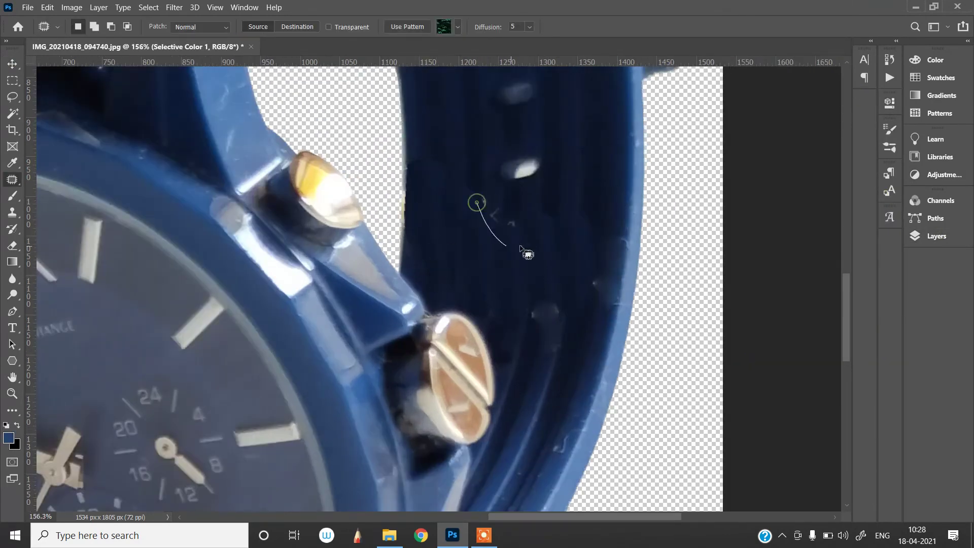
Step: Patch out the light strap holes below the buckle with neighbouring dark strap areas
drag(512, 178, 514, 180)
drag(525, 168, 564, 201)
scroll(564, 200, up, 3)
drag(501, 187, 503, 189)
drag(522, 182, 526, 144)
Step: Outline the pale sliver above the tab on the strap's outer edge with the Pen tool, delete it, and deselect
key(p)
scroll(609, 153, up, 1)
click(670, 149)
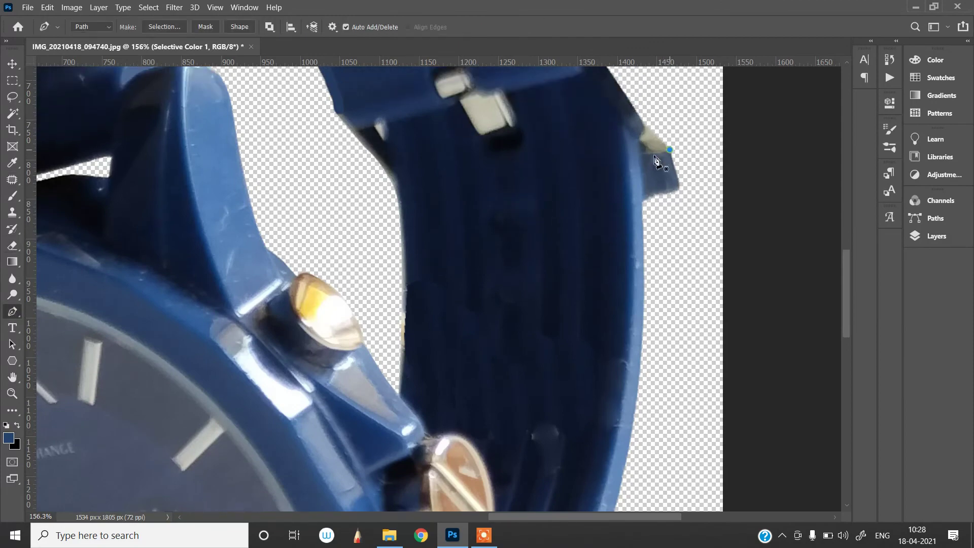
key(Delete)
key(ctrl+d)
Step: Run the Oil Painting - 500px action on the watch image and select all the resulting groups and layers
scroll(457, 289, down, 6)
scroll(457, 289, down, 3)
key(v)
click(890, 80)
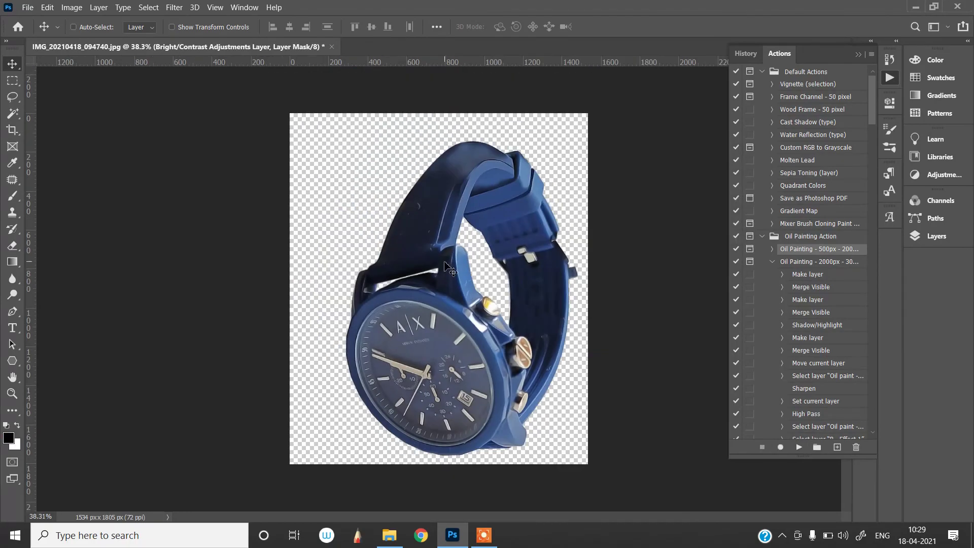
key(F7)
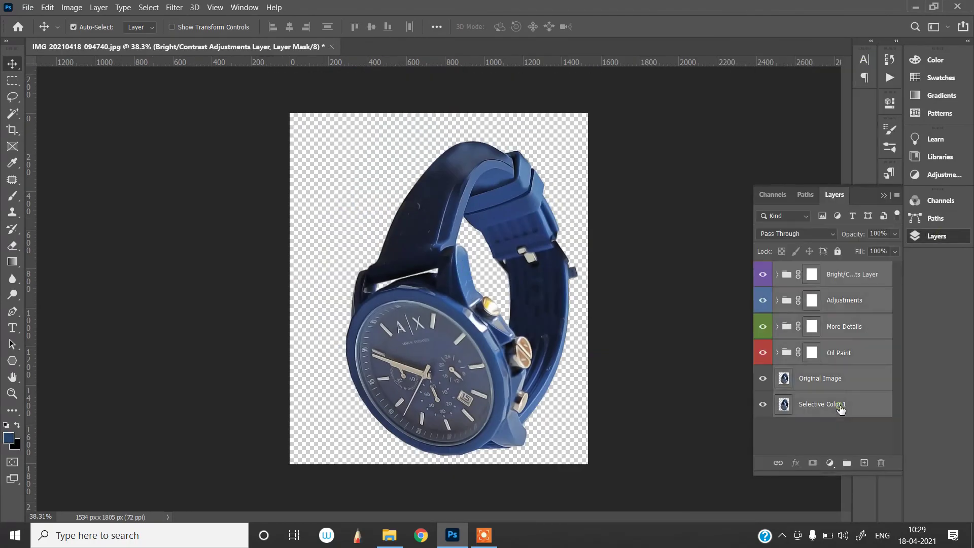